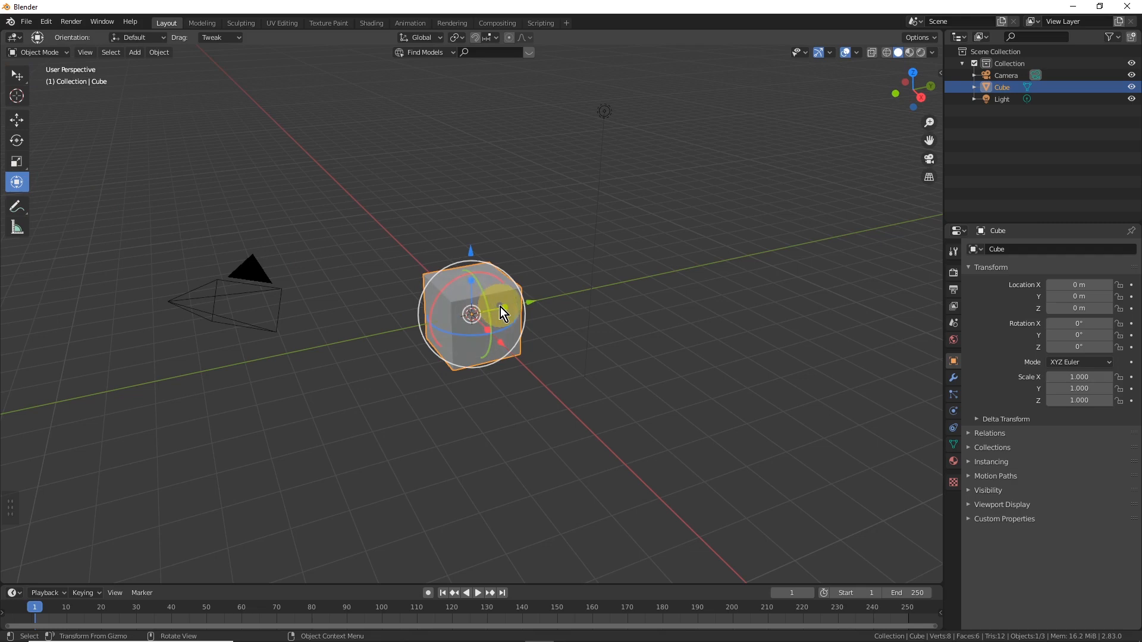
- Scale the default cube into a large box of about 4.61 × 8.31 × 4.24 and show the viewport in wireframe
left_click_drag(505, 307, 683, 265)
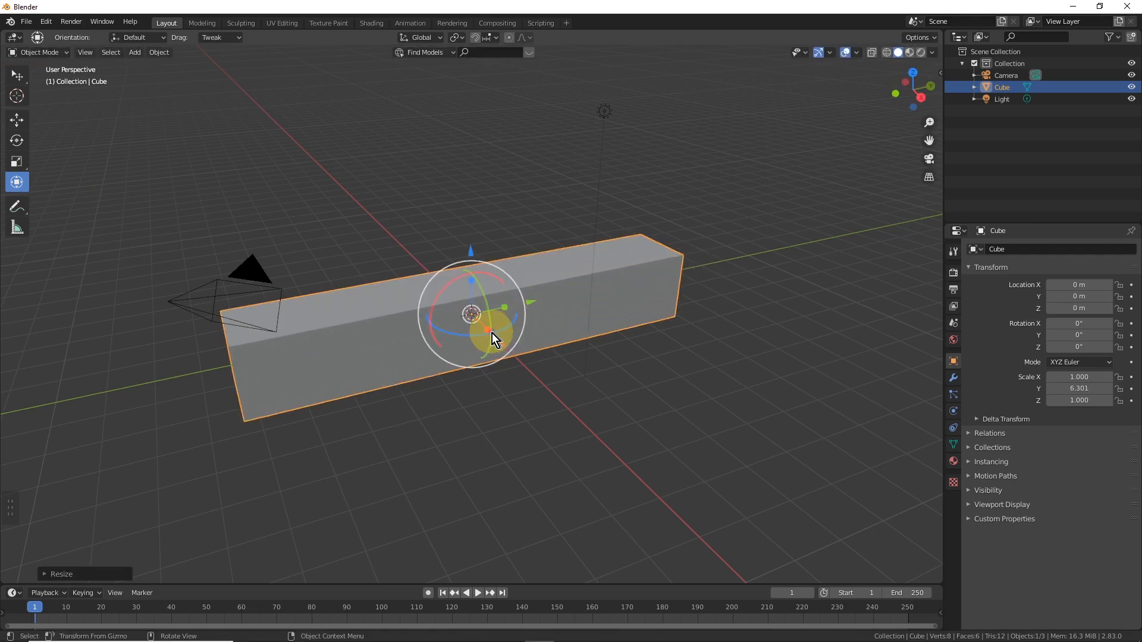
left_click_drag(488, 331, 535, 386)
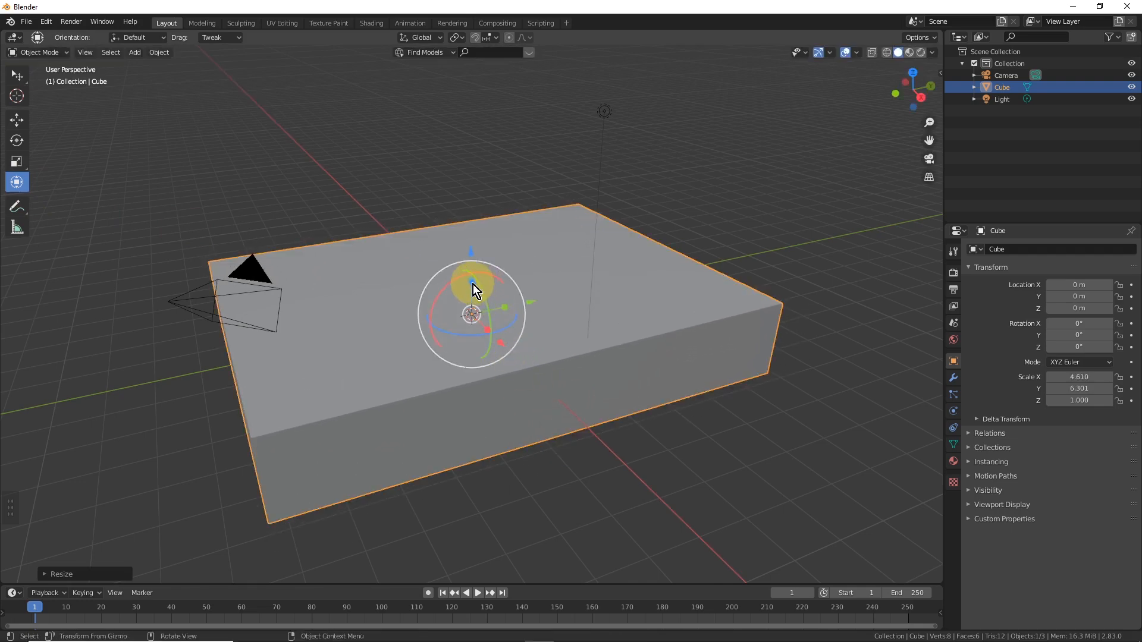
left_click_drag(473, 284, 462, 189)
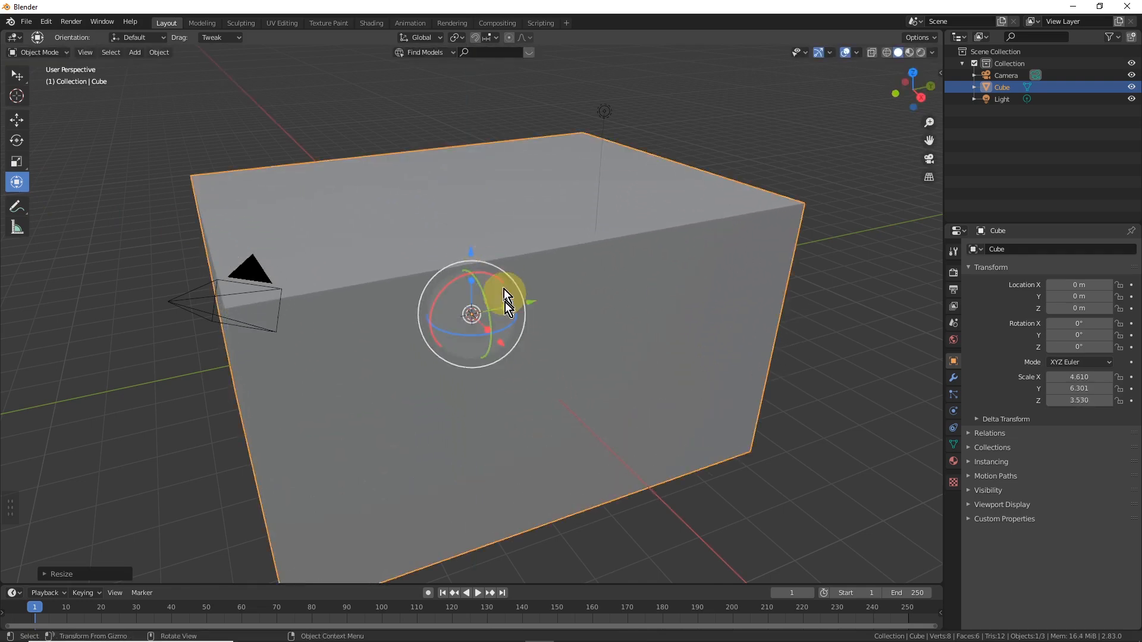
left_click_drag(505, 312, 474, 271)
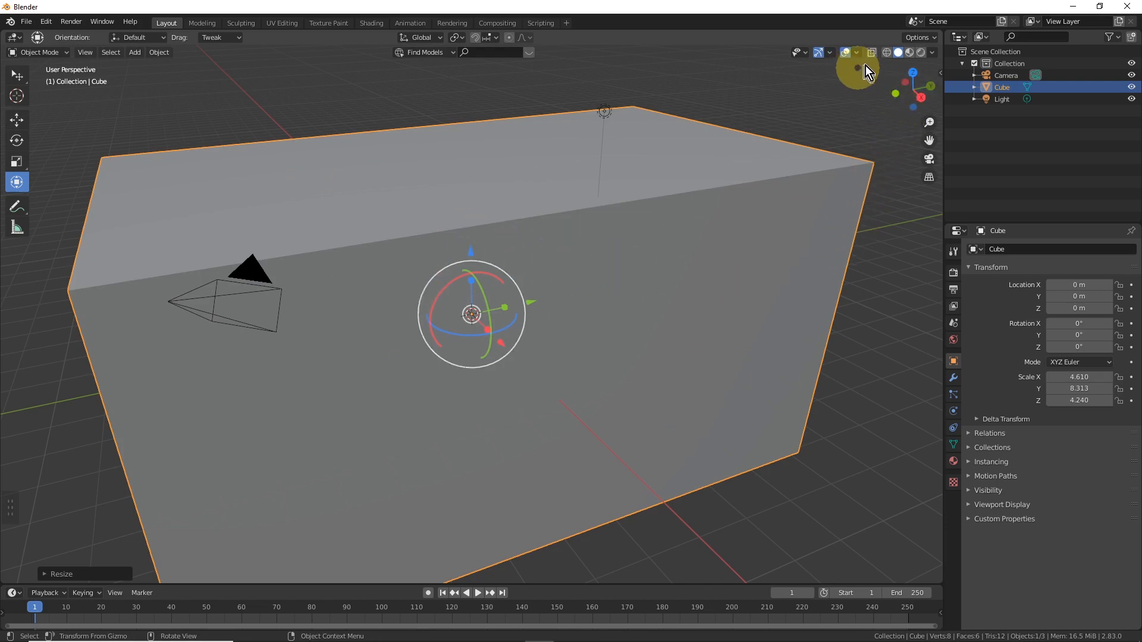
left_click(886, 54)
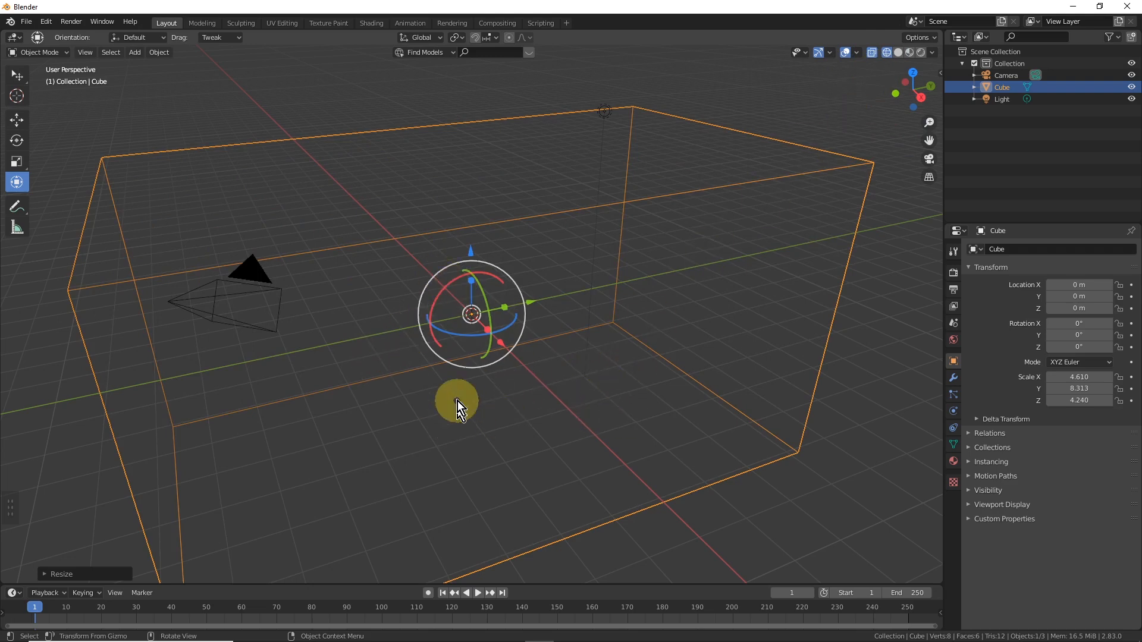
- Add a second cube and lower it to the floor of the large box, at Z about -3.44 m
left_click(133, 57)
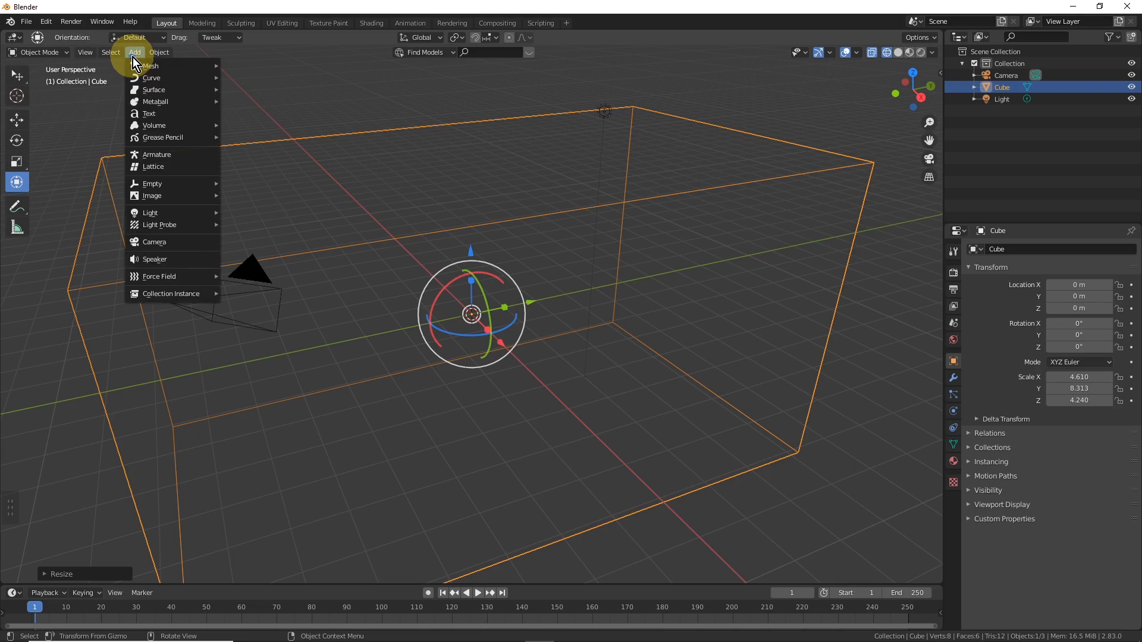
mouse_move(143, 66)
left_click(244, 82)
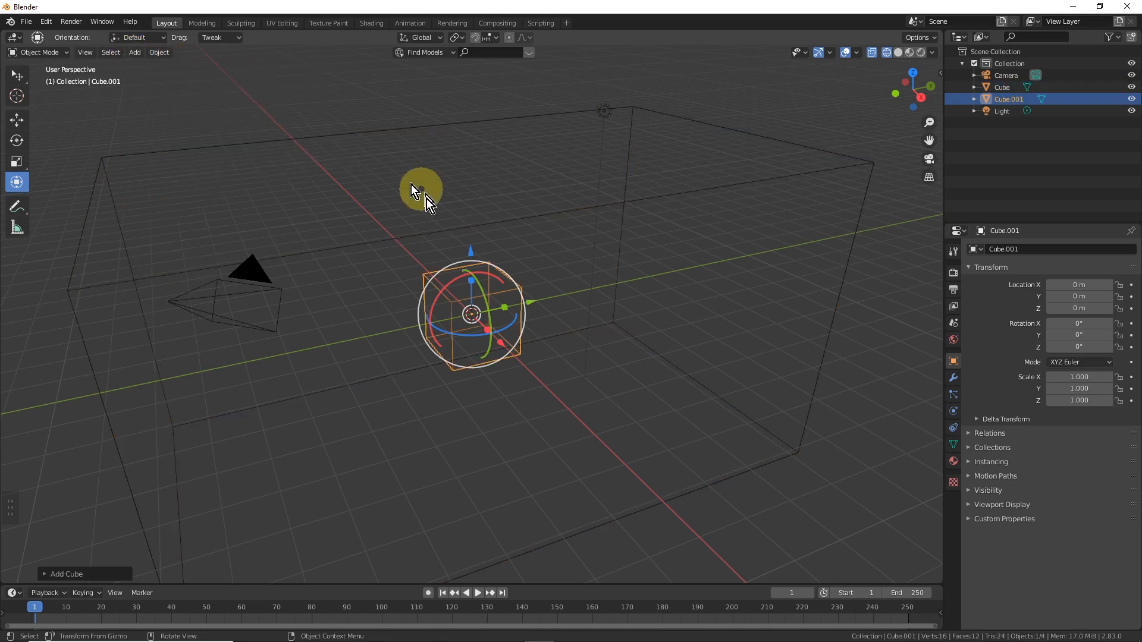
middle_click_drag(476, 301, 452, 247)
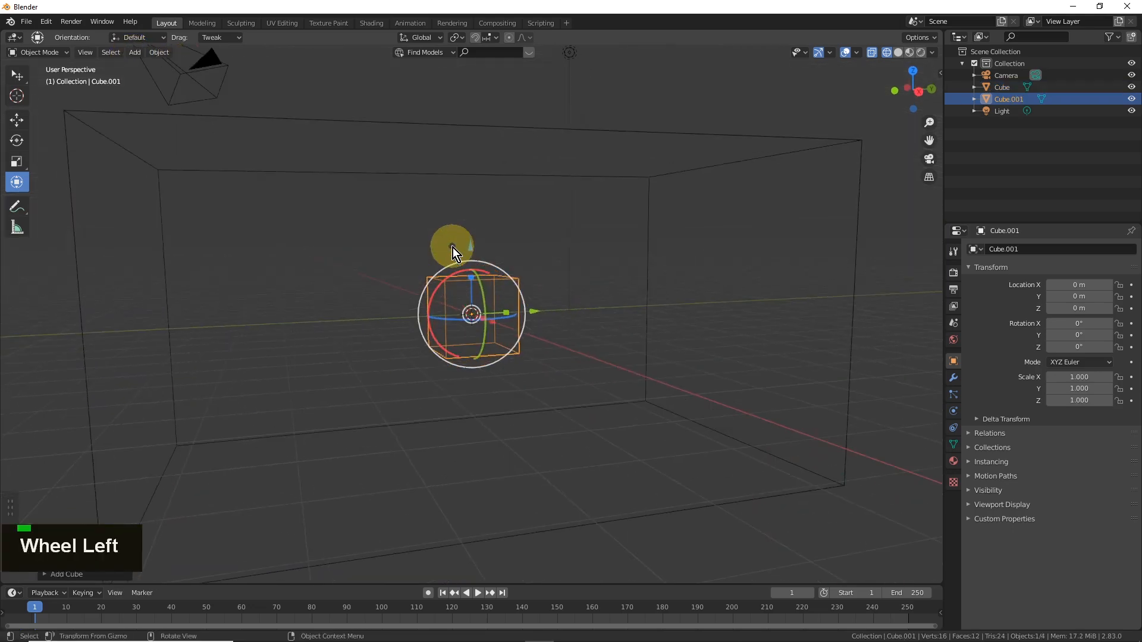
left_click_drag(470, 249, 472, 385)
middle_click_drag(473, 385, 521, 421)
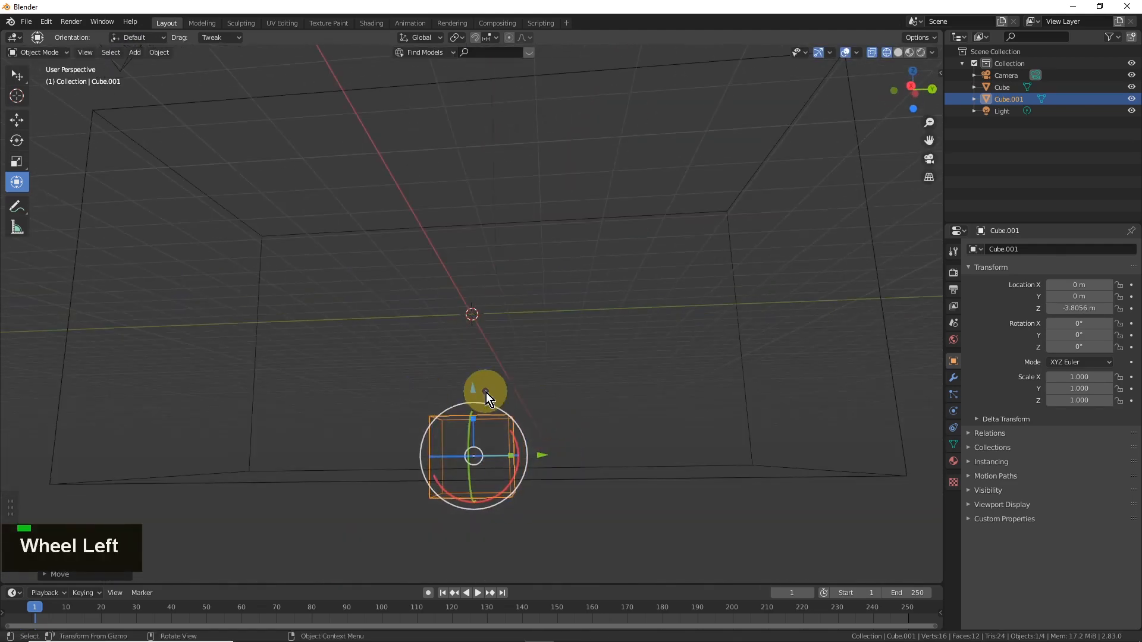
left_click_drag(474, 391, 470, 375)
middle_click_drag(423, 303, 475, 356)
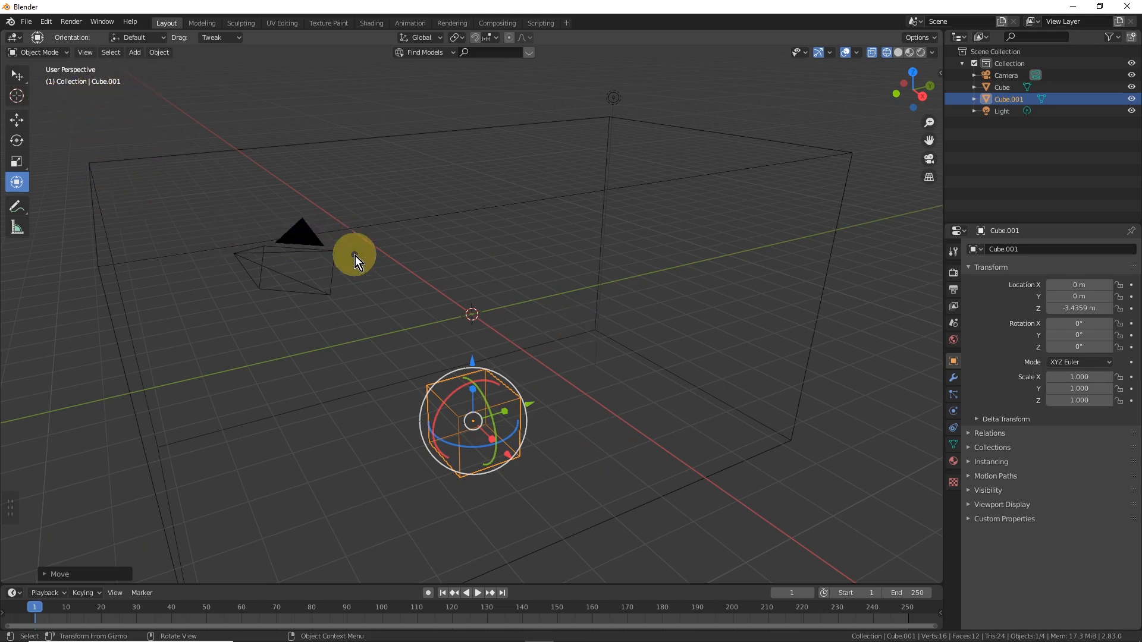
- Add an ico sphere with 2 subdivisions and reduce its radius to 0.54 m
left_click(137, 55)
mouse_move(149, 68)
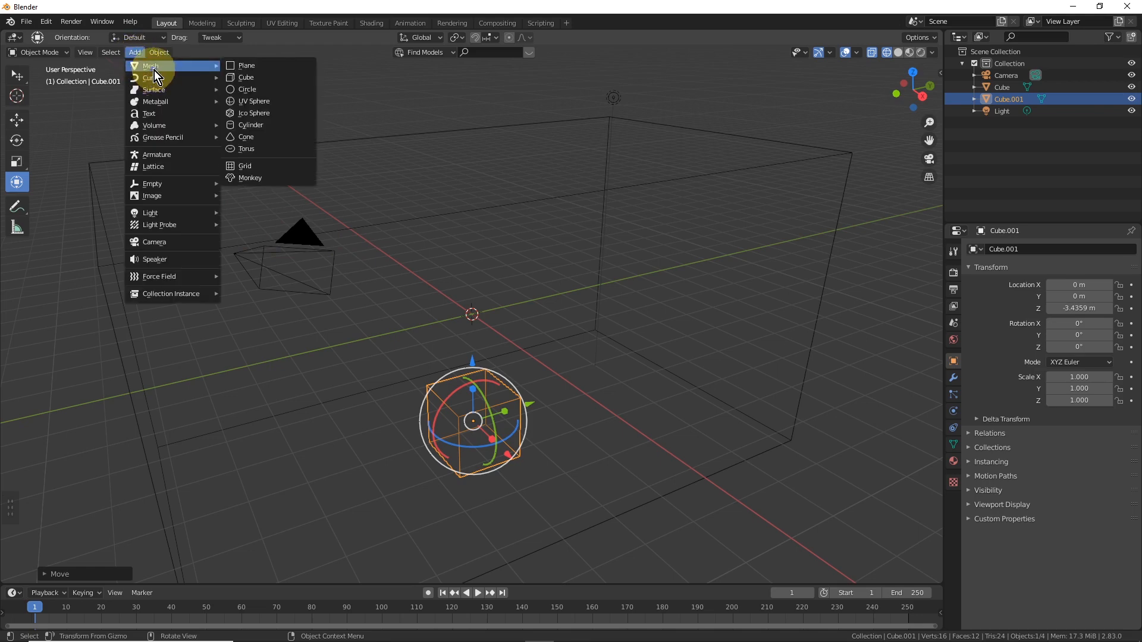
left_click(284, 112)
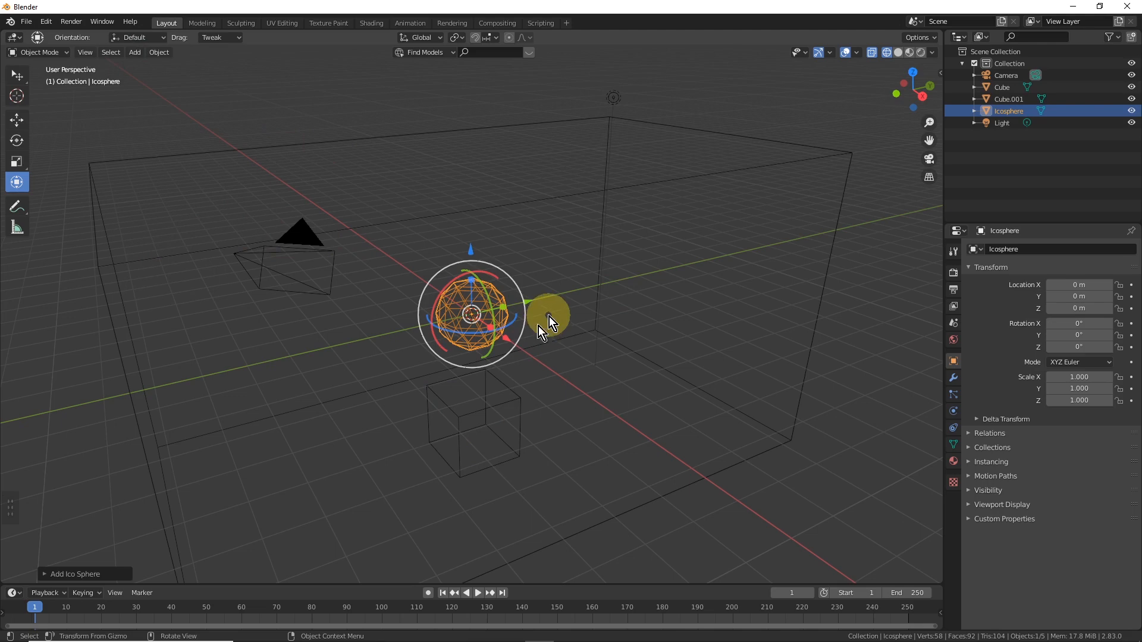
left_click(104, 574)
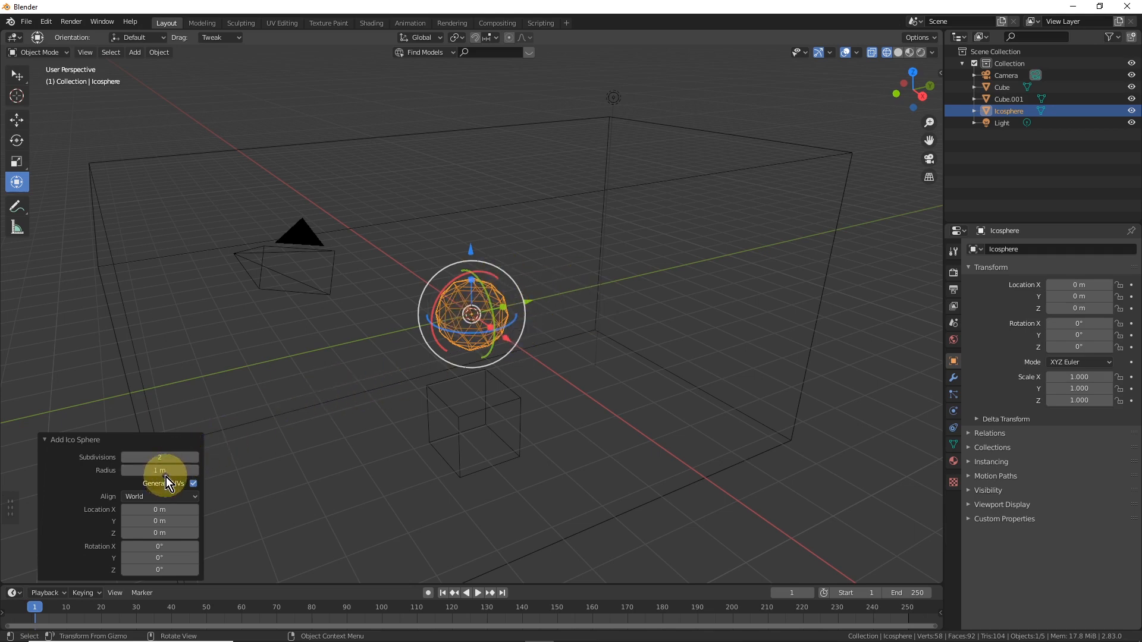
left_click_drag(166, 473, 133, 473)
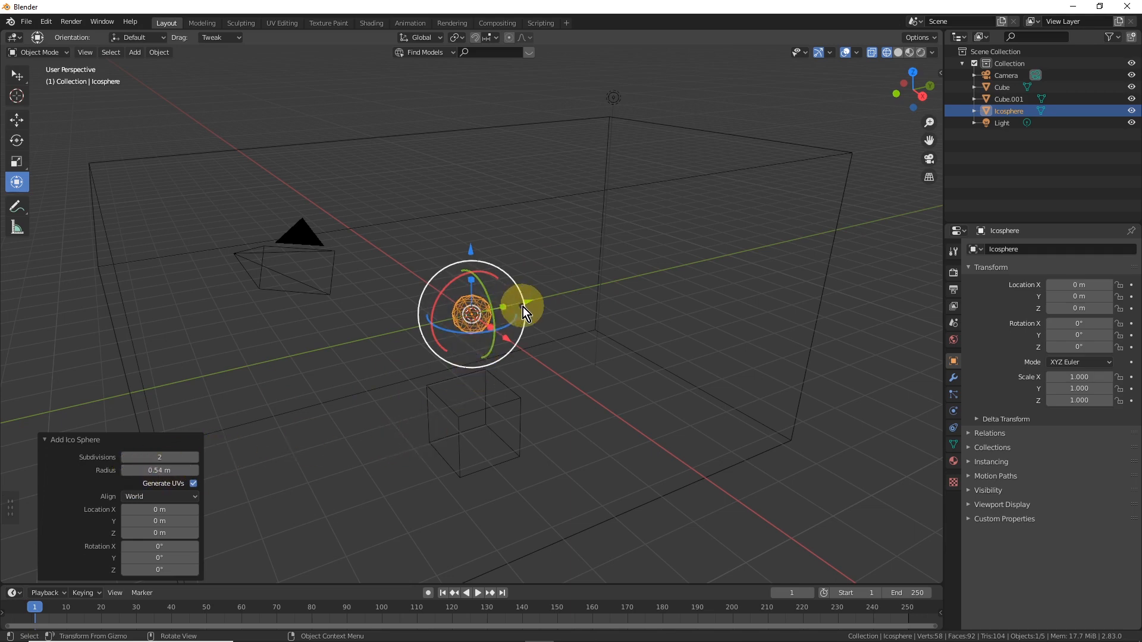
- Move the ico sphere toward the box's side wall, to Y about 5.65 m and Z about -1.95 m
left_click_drag(527, 302, 689, 284)
middle_click_drag(689, 284, 651, 331)
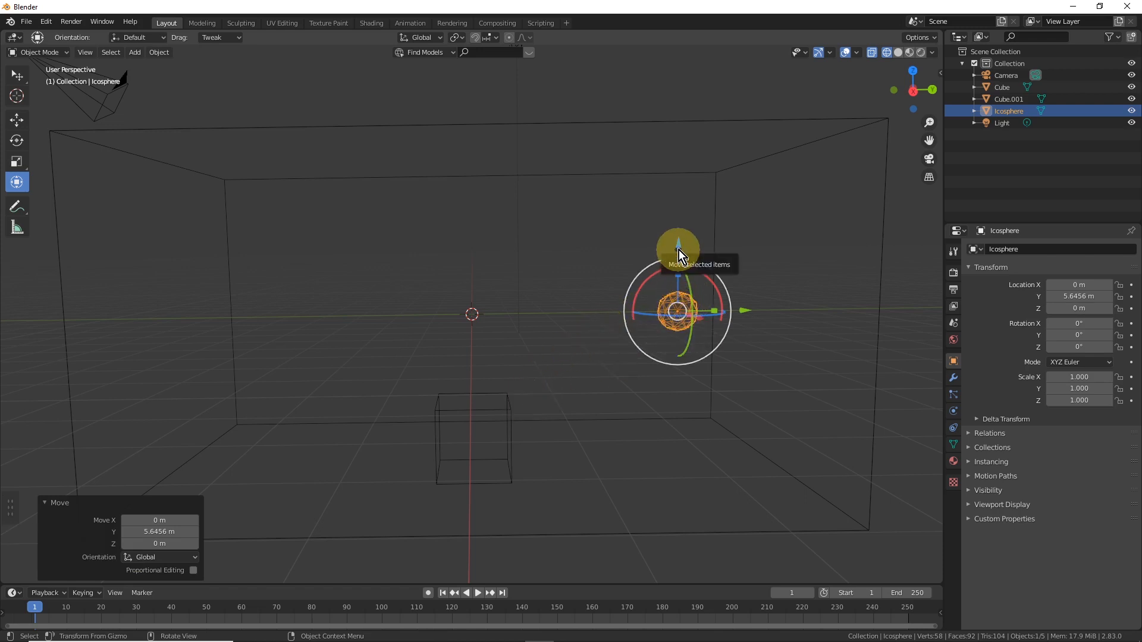
left_click_drag(679, 251, 678, 319)
middle_click_drag(532, 381, 566, 397)
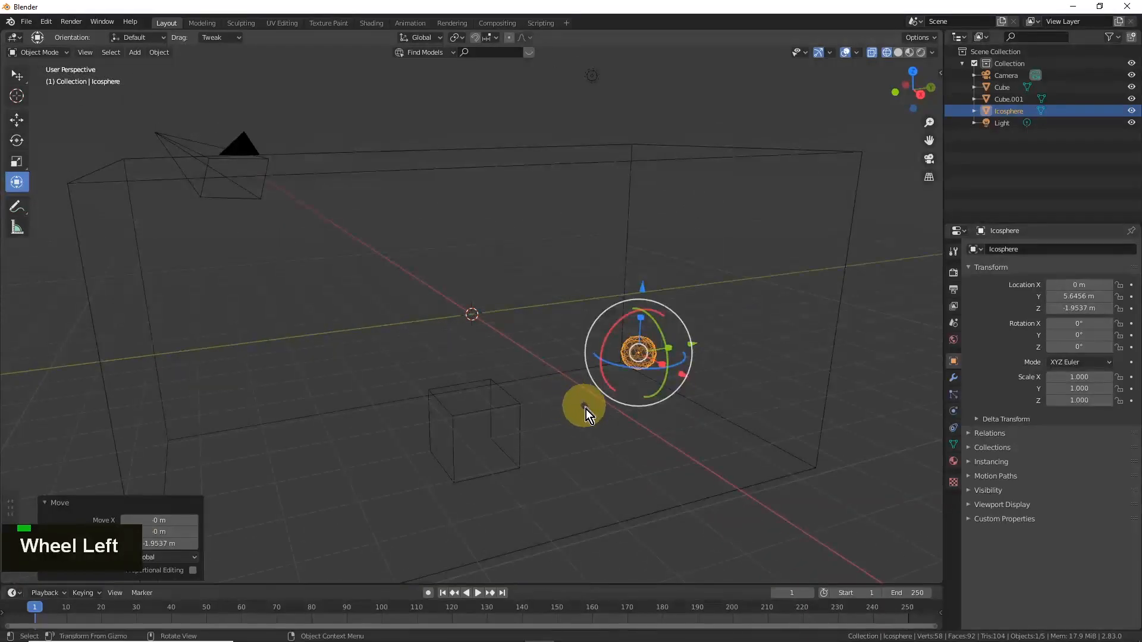
mouse_move(509, 352)
middle_mouse_down()
mouse_move(565, 386)
mouse_move(527, 356)
middle_mouse_up()
middle_click_drag(492, 252, 522, 313)
scroll(524, 315, "up", 2)
scroll(548, 303, "down", 4)
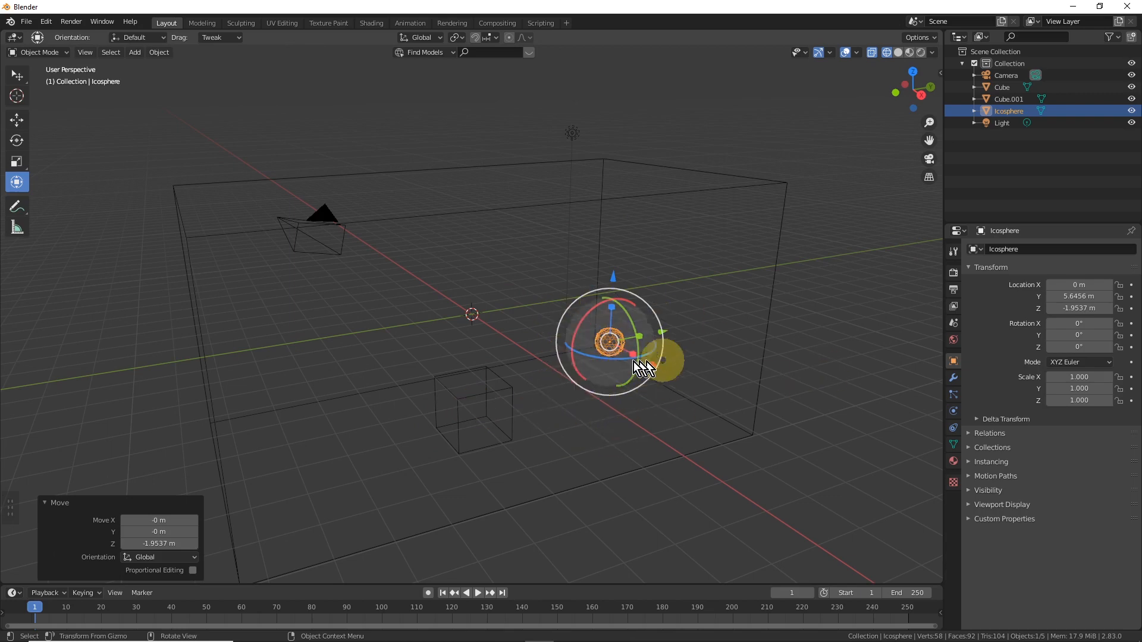
- Enable fluid physics on the ico sphere and set its fluid type to Flow
left_click(958, 413)
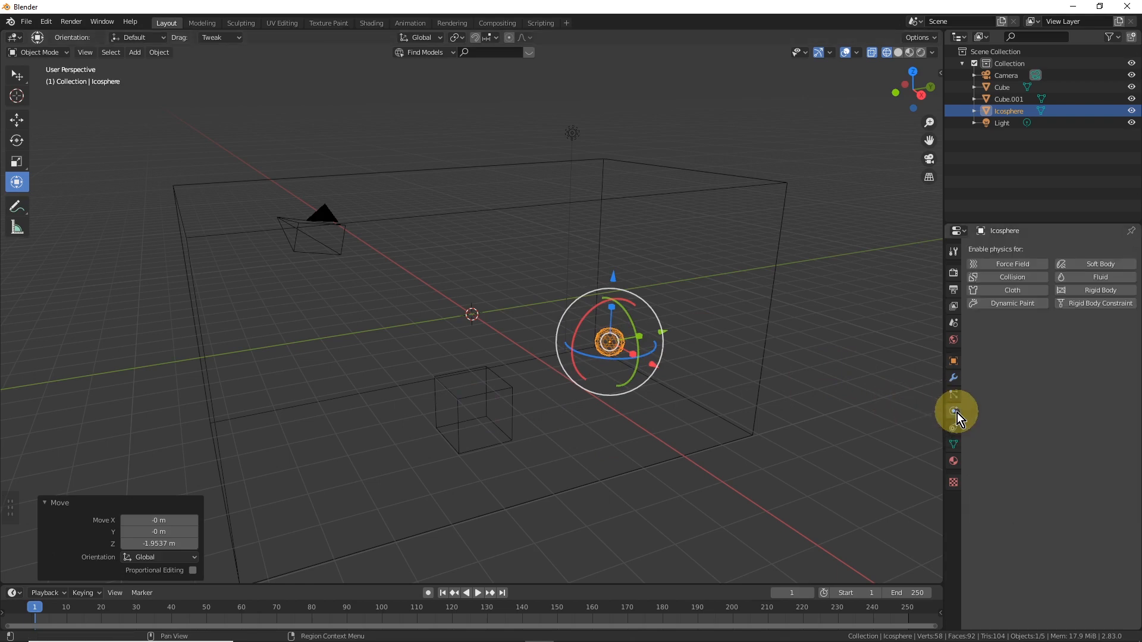
left_click(1089, 280)
left_click(1108, 336)
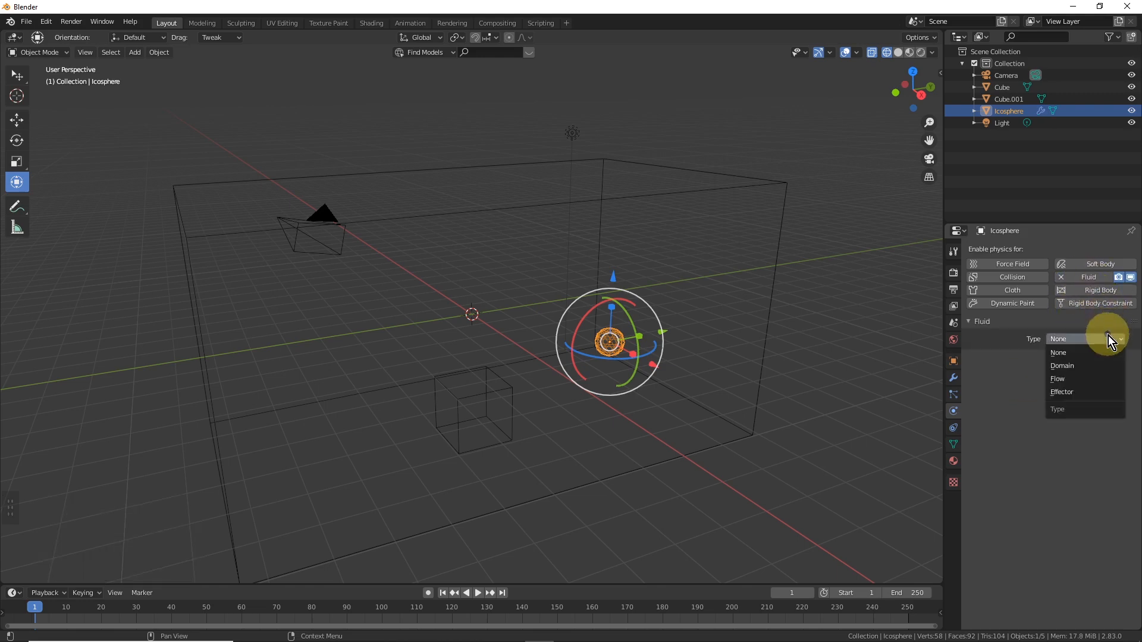
left_click(1090, 377)
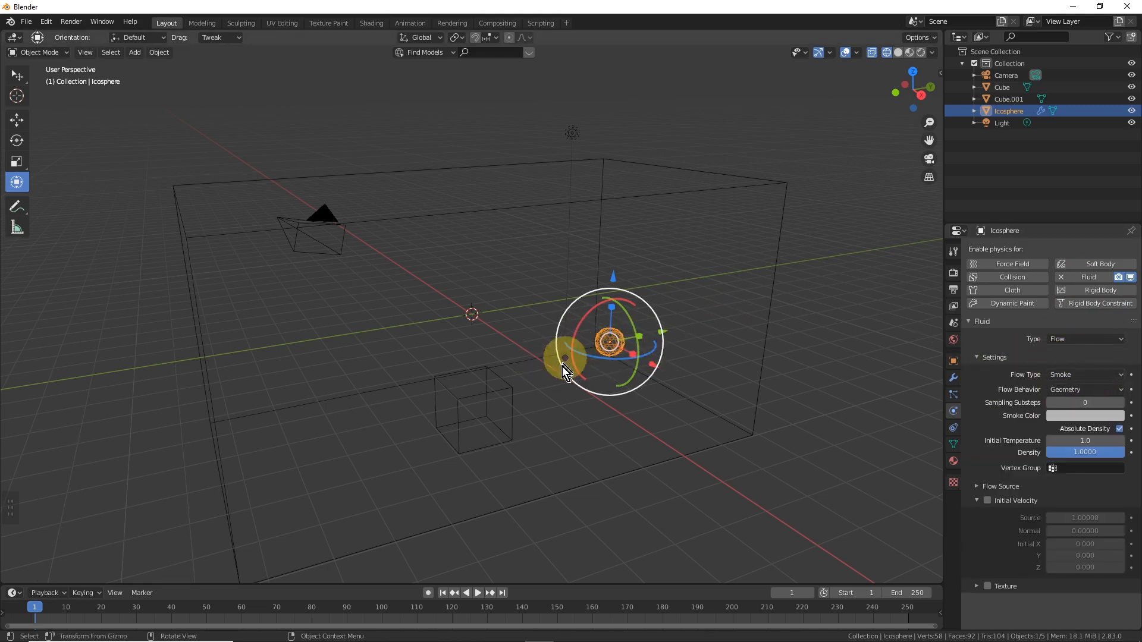
- Set the ico sphere's flow type to Liquid and its flow behavior to Inflow
left_click(1062, 373)
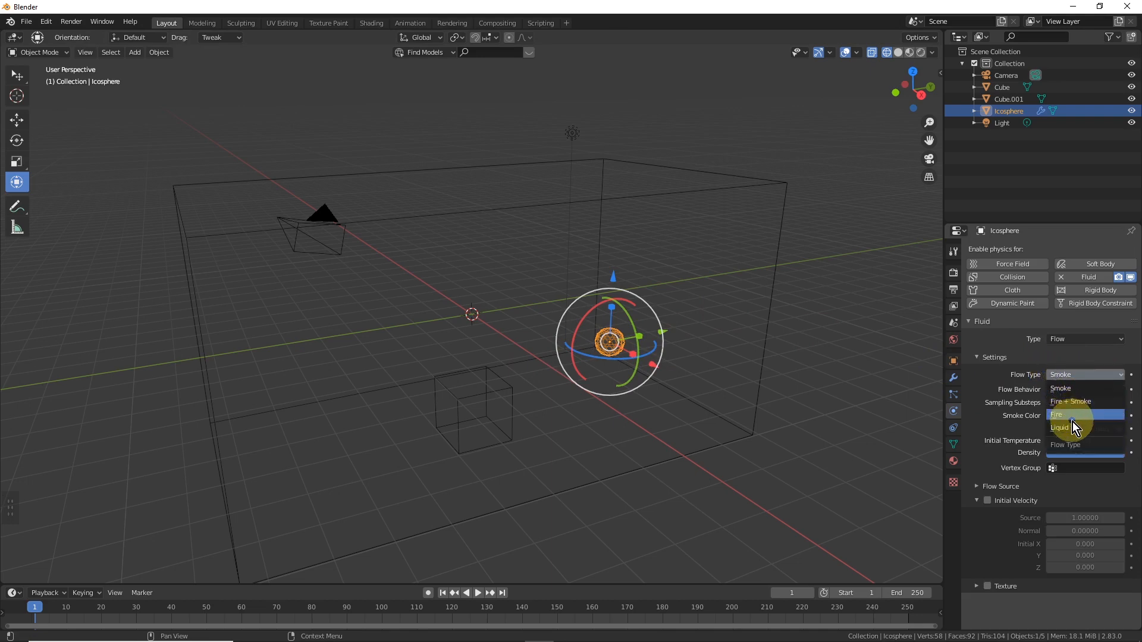
left_click(1075, 425)
left_click(1077, 390)
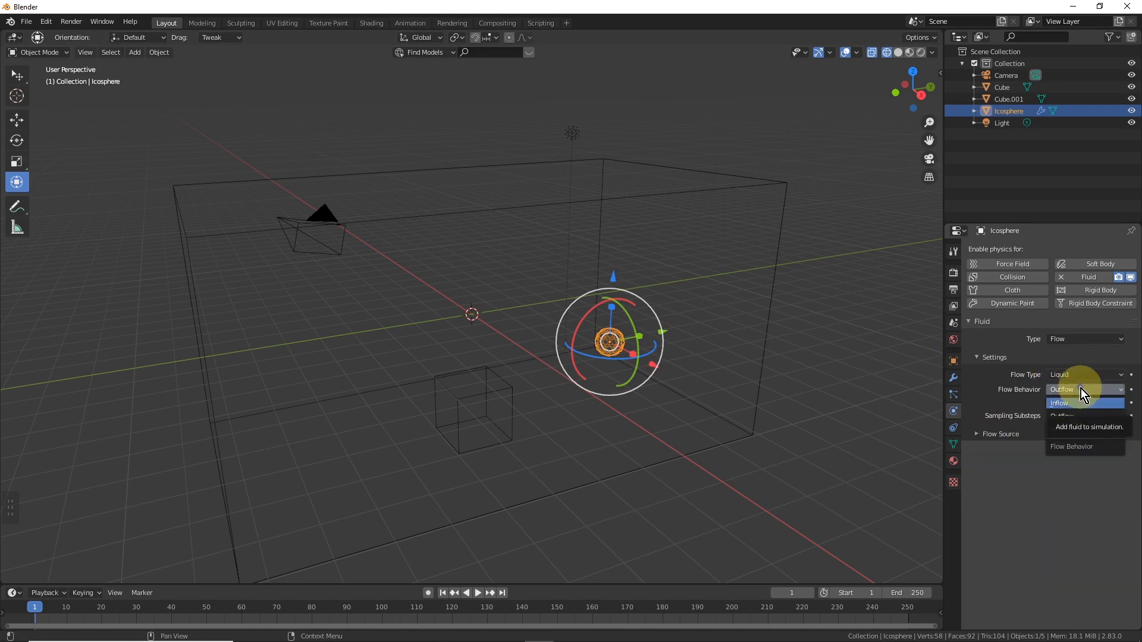
left_click(1079, 403)
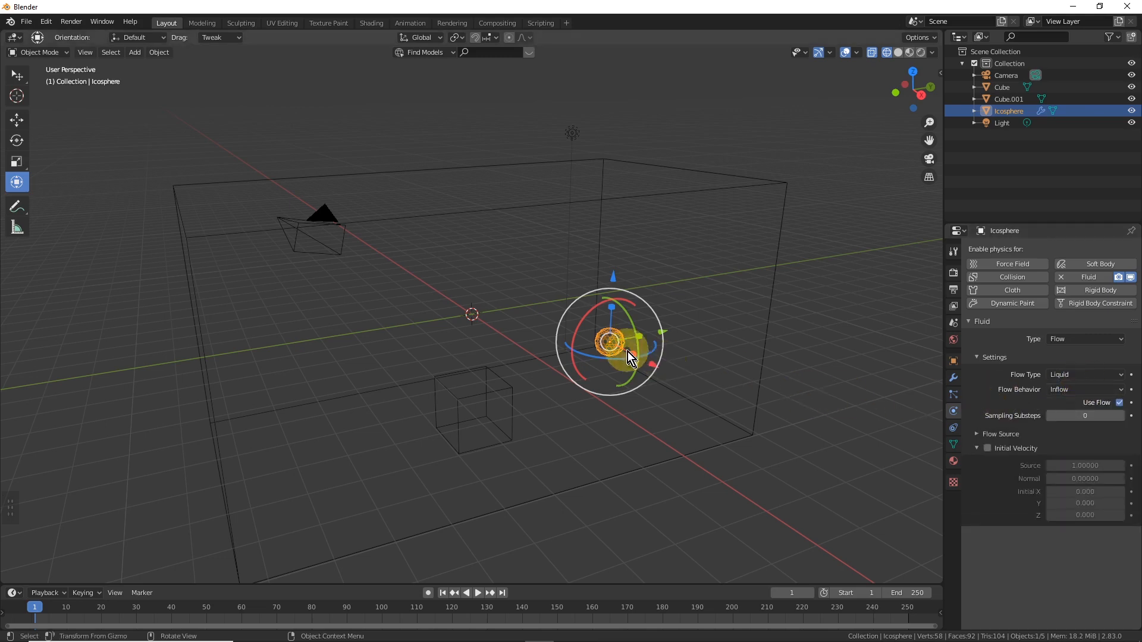
left_click(1083, 390)
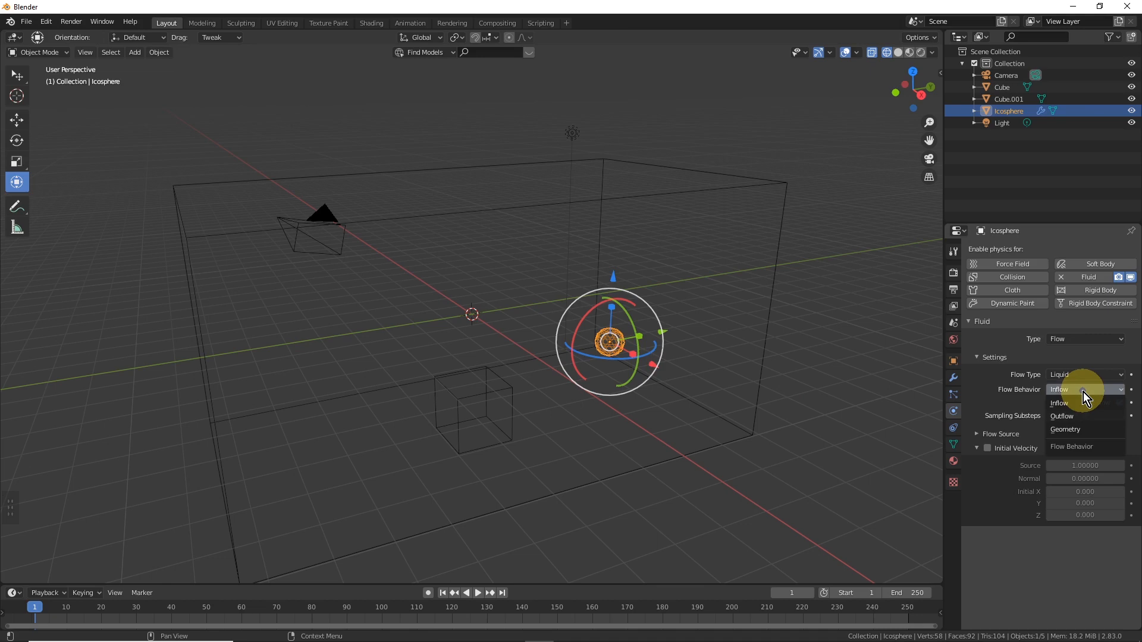
left_click(1083, 391)
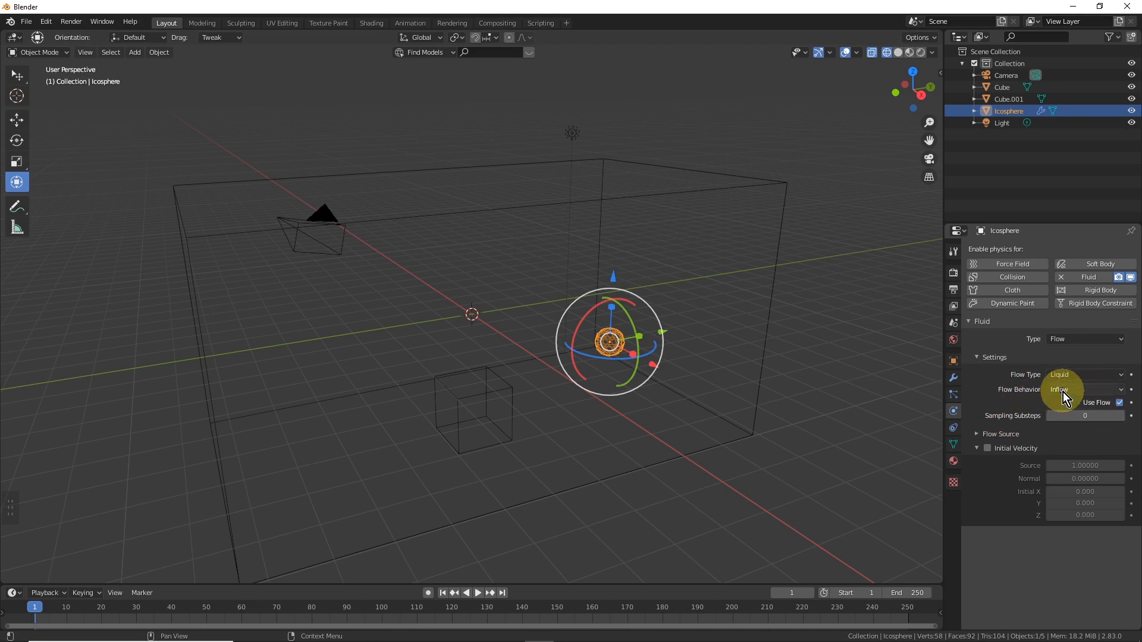
- Enable initial velocity for the ico sphere's flow and set its Y component to -1
left_click(988, 449)
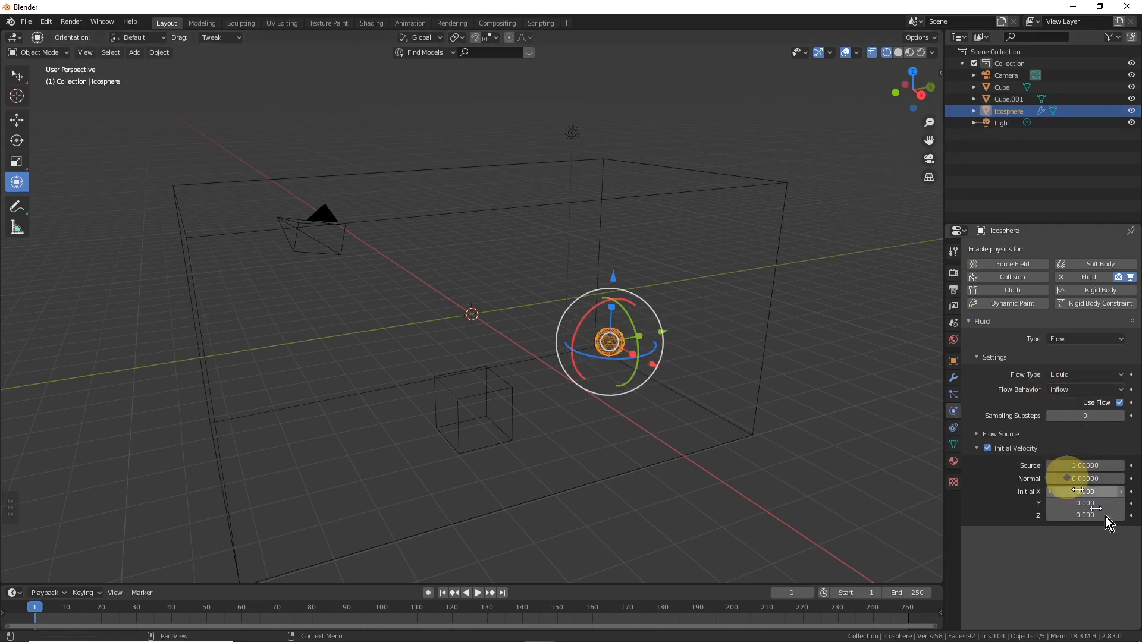
left_click(1069, 503)
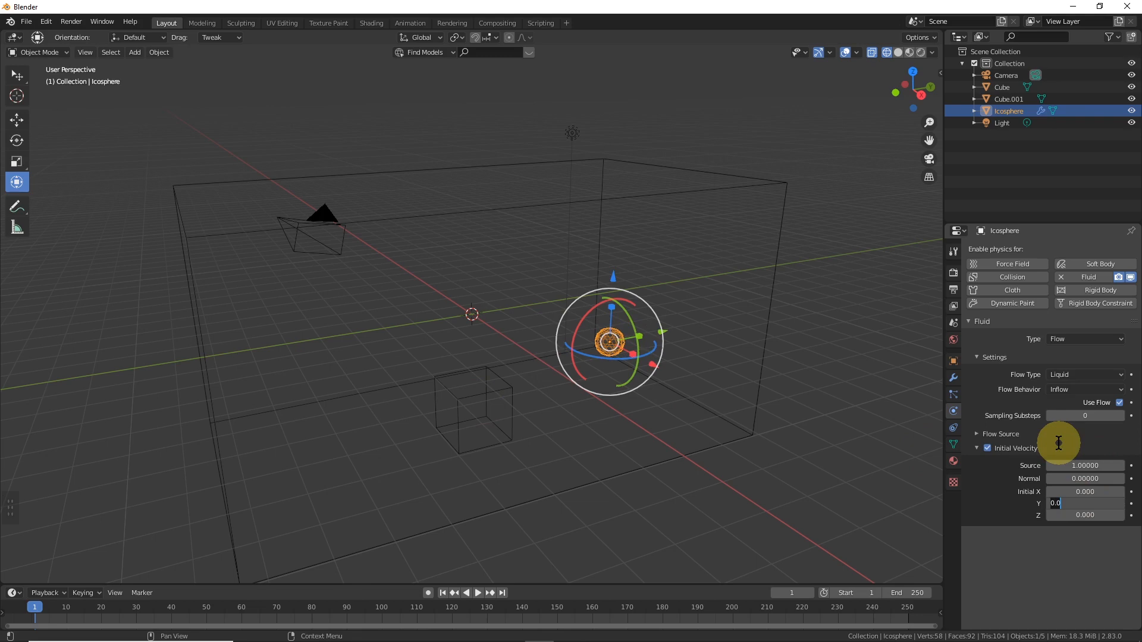
type("-")
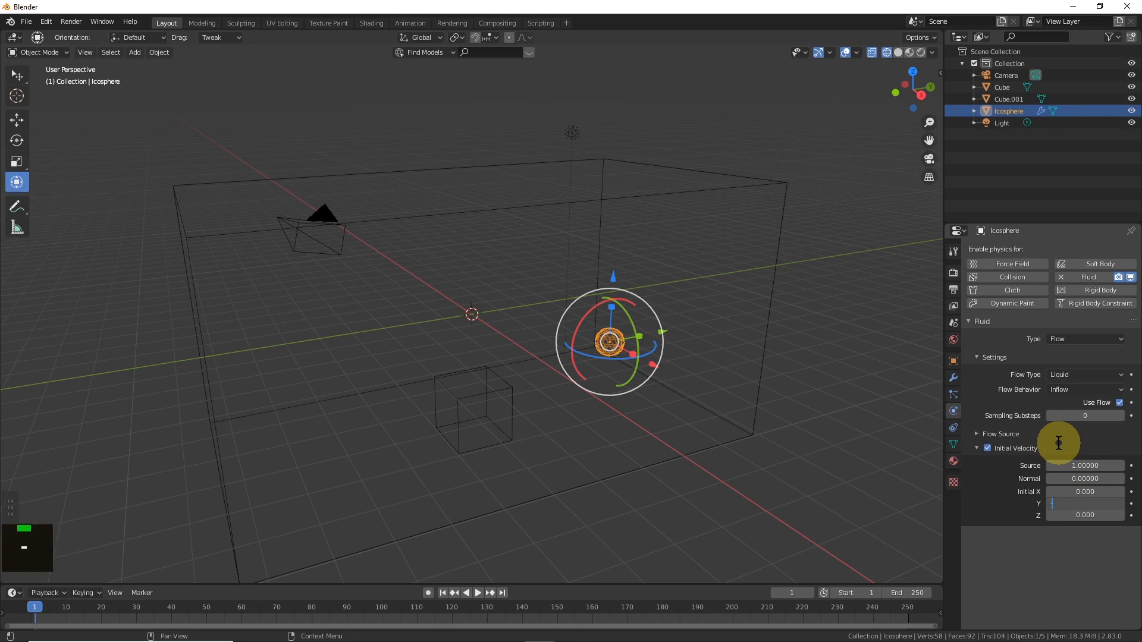
type("1")
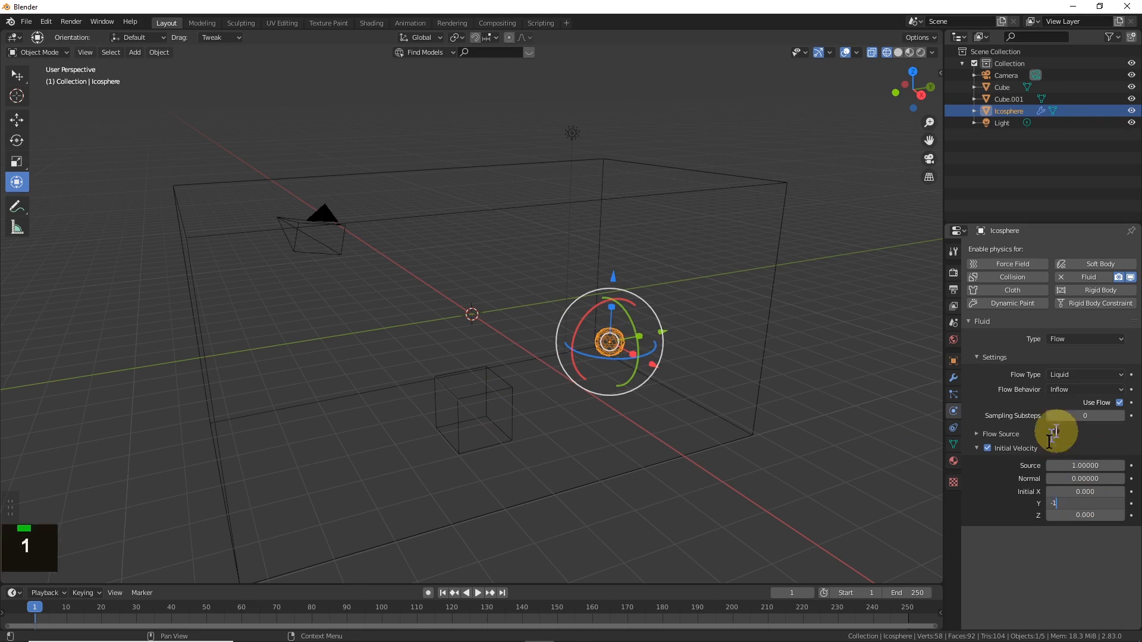
left_click(989, 510)
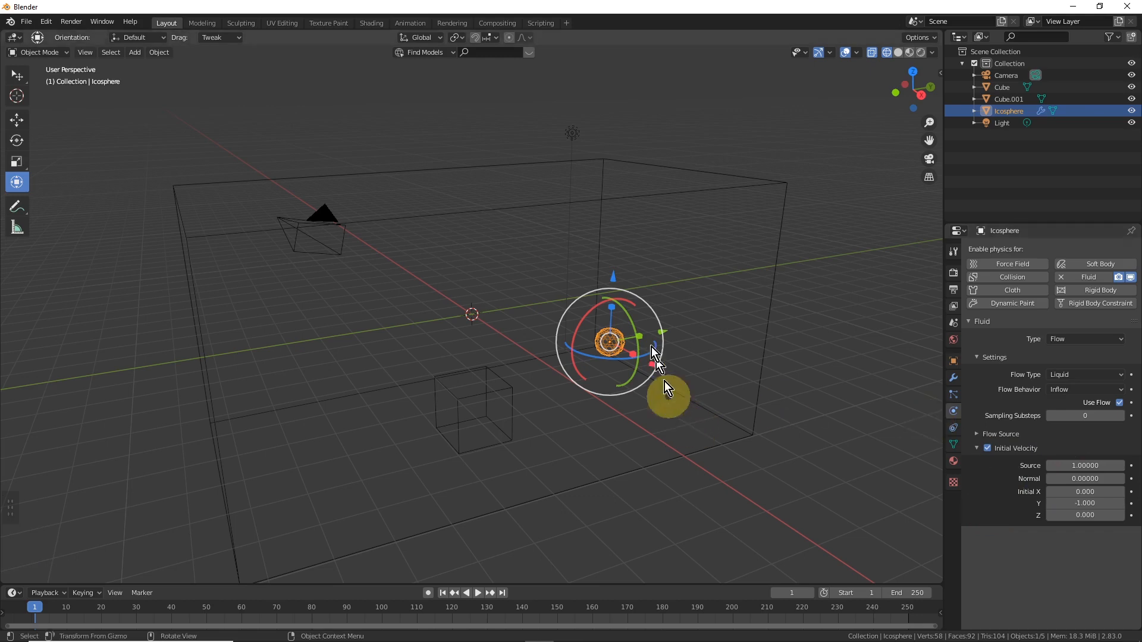
- Enable fluid physics on the small cube and set its fluid type to Effector
left_click(501, 394)
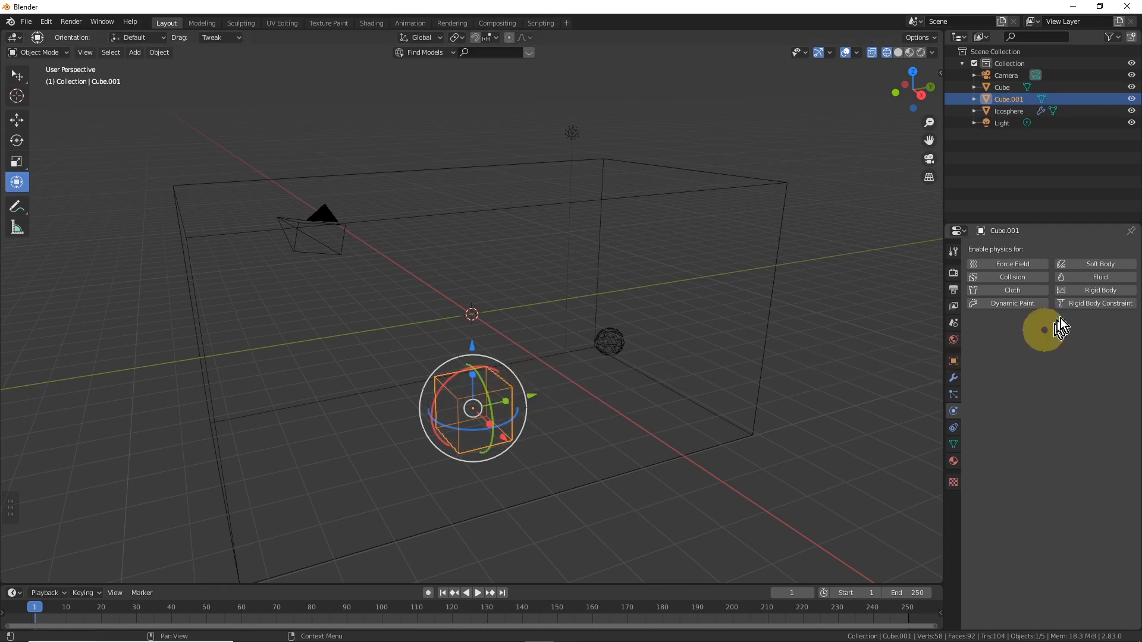
left_click(1094, 273)
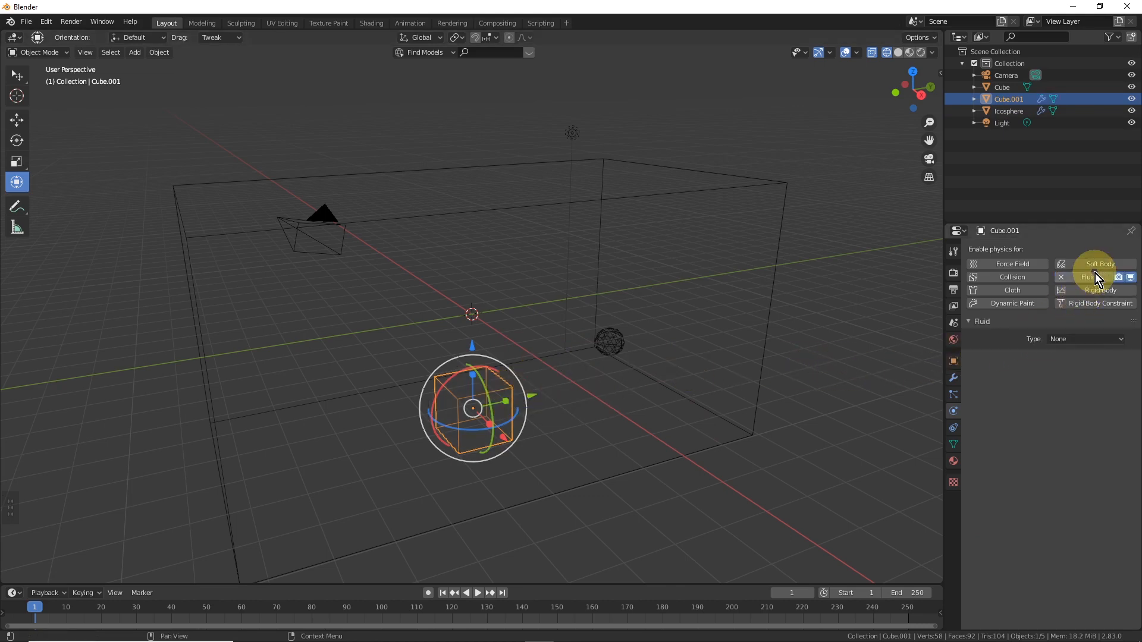
left_click(1094, 337)
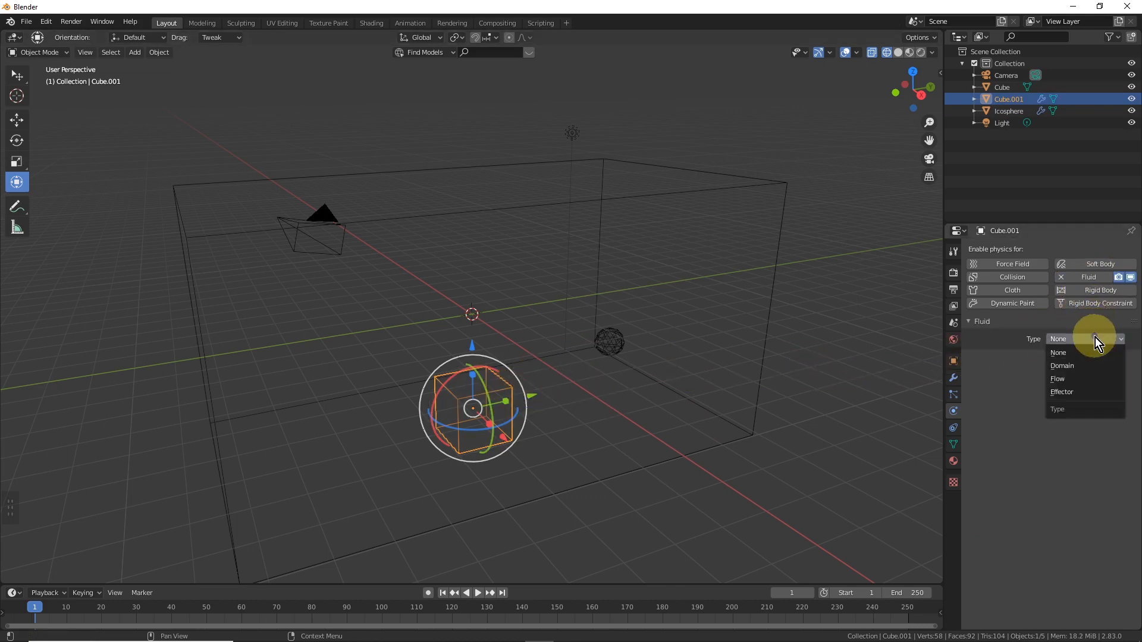
left_click(1083, 392)
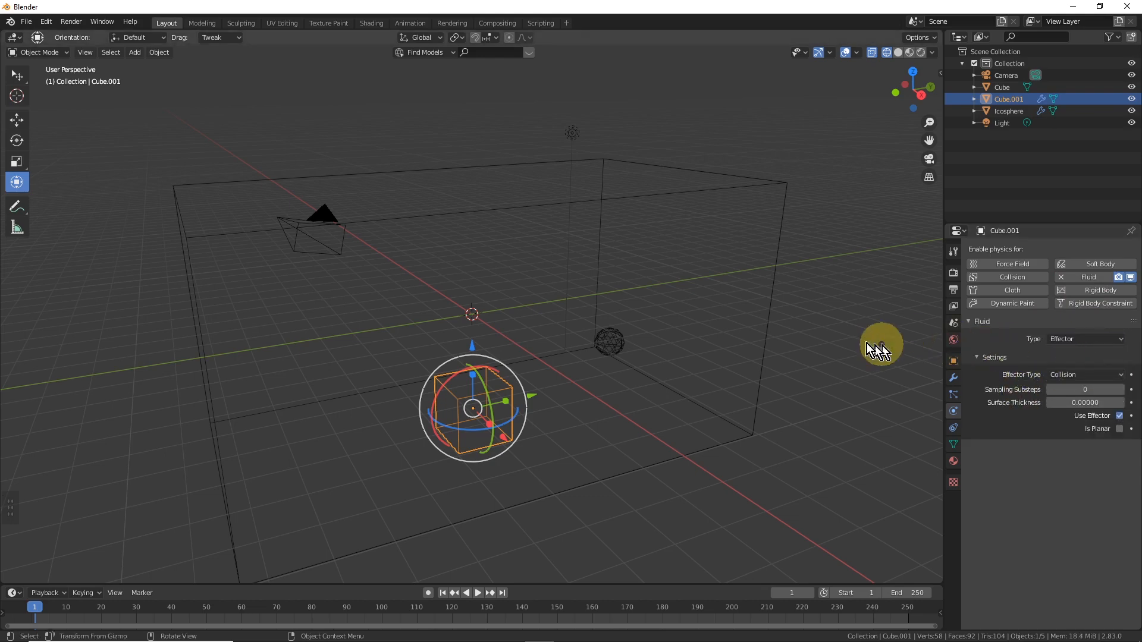
- Enable fluid physics on the large enclosing box, with fluid type Domain and domain type Liquid
left_click(767, 180)
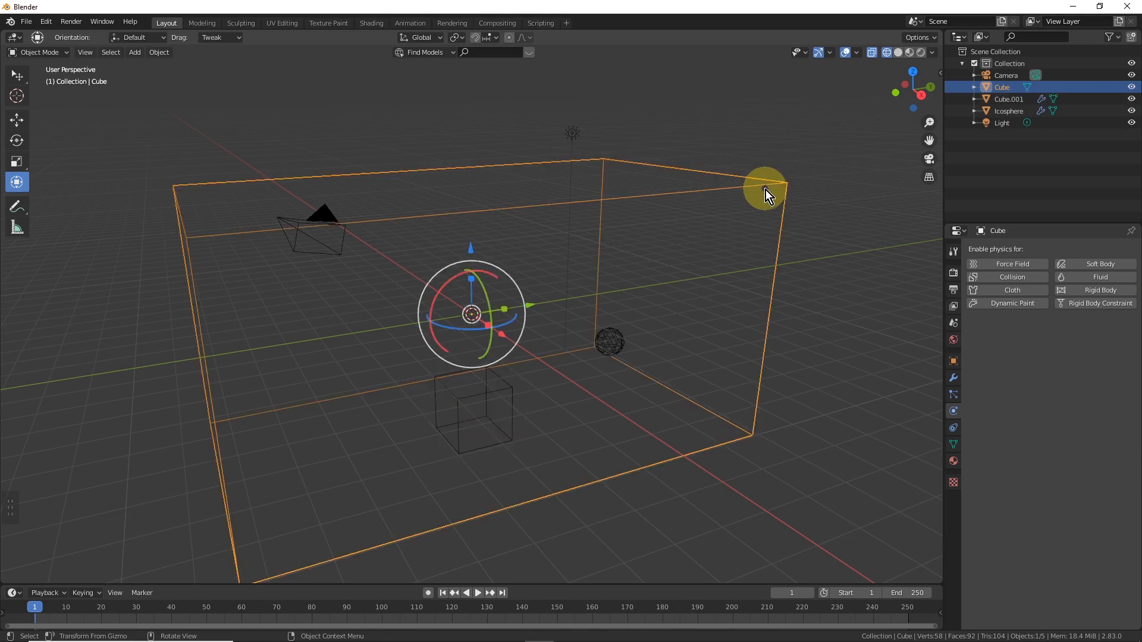
left_click(1083, 278)
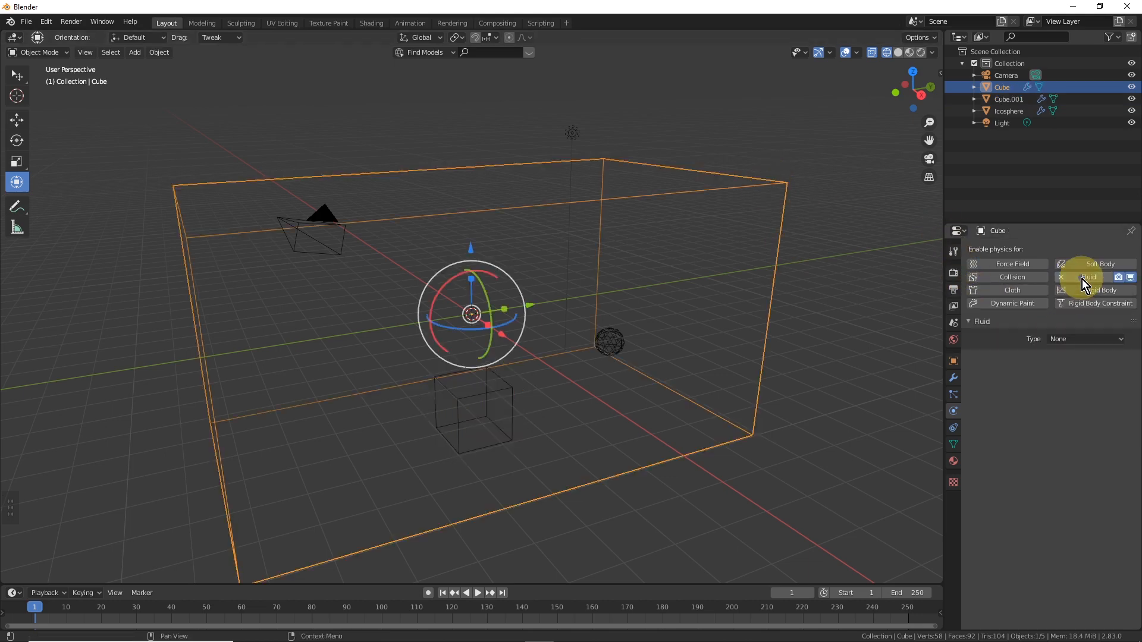
left_click(1083, 339)
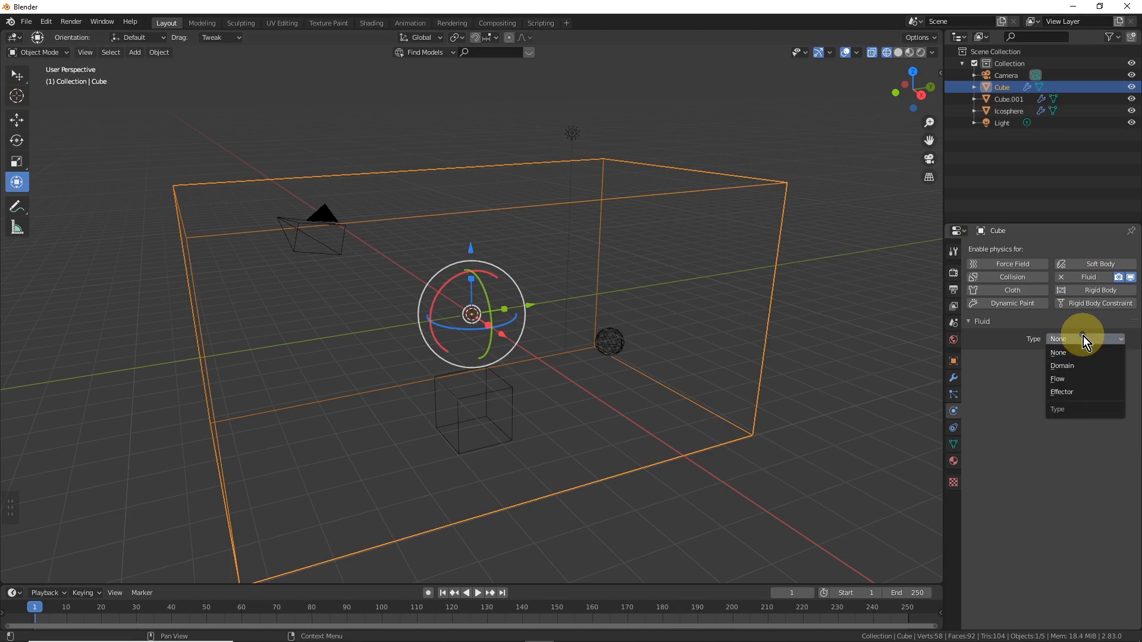
left_click(1076, 365)
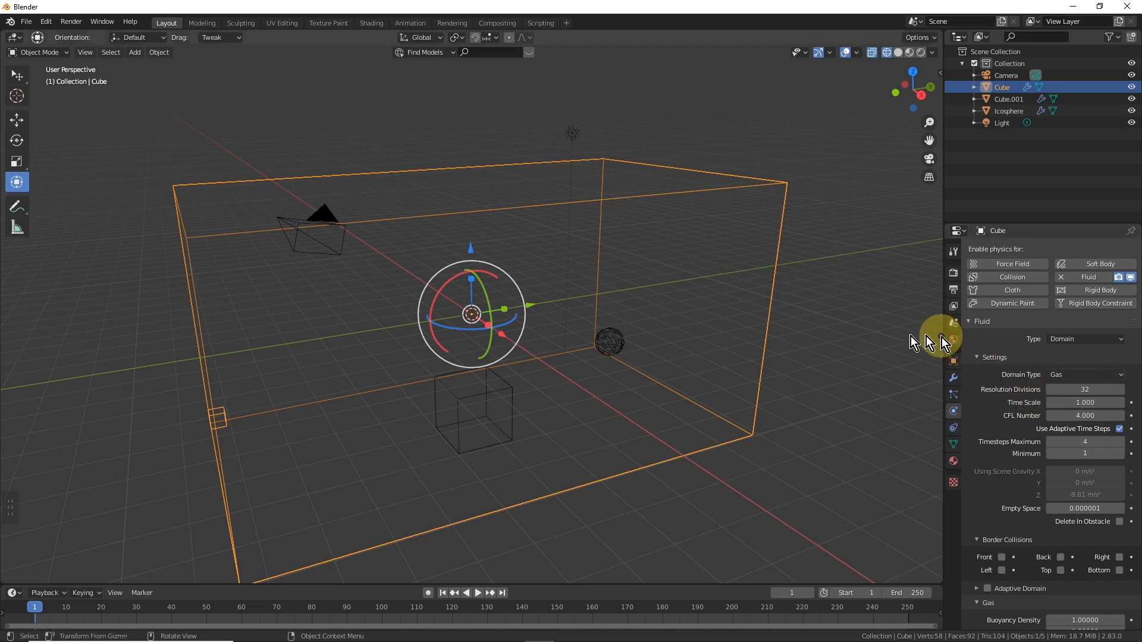
left_click(1088, 374)
left_click(1087, 400)
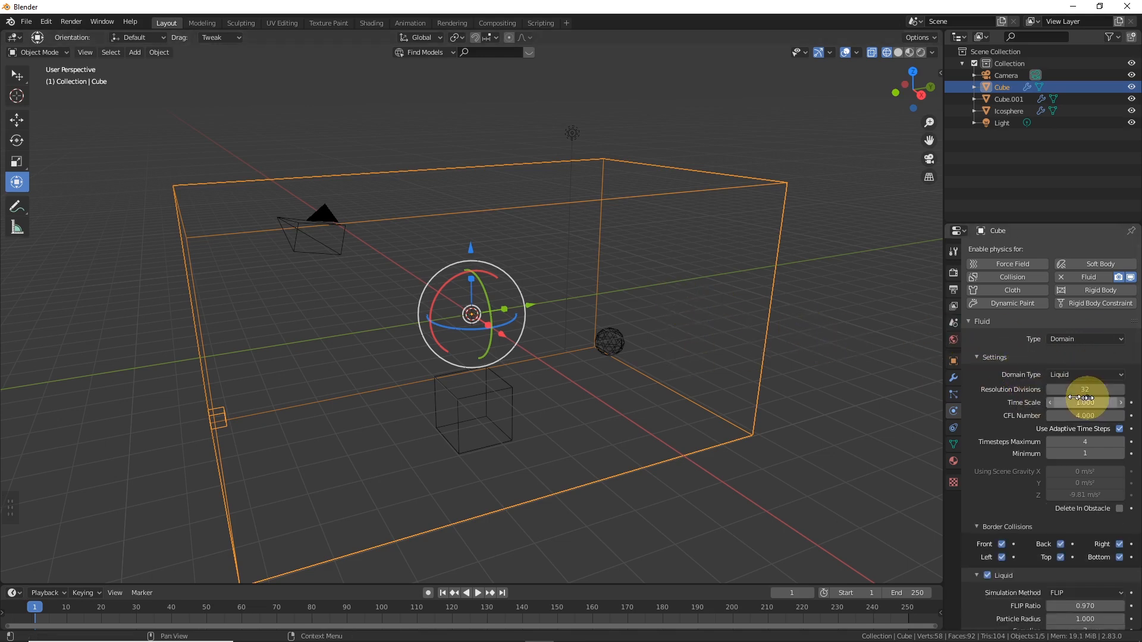
- Try 128 resolution divisions for the liquid domain and return the setting to 32
scroll(996, 387, "down", 3)
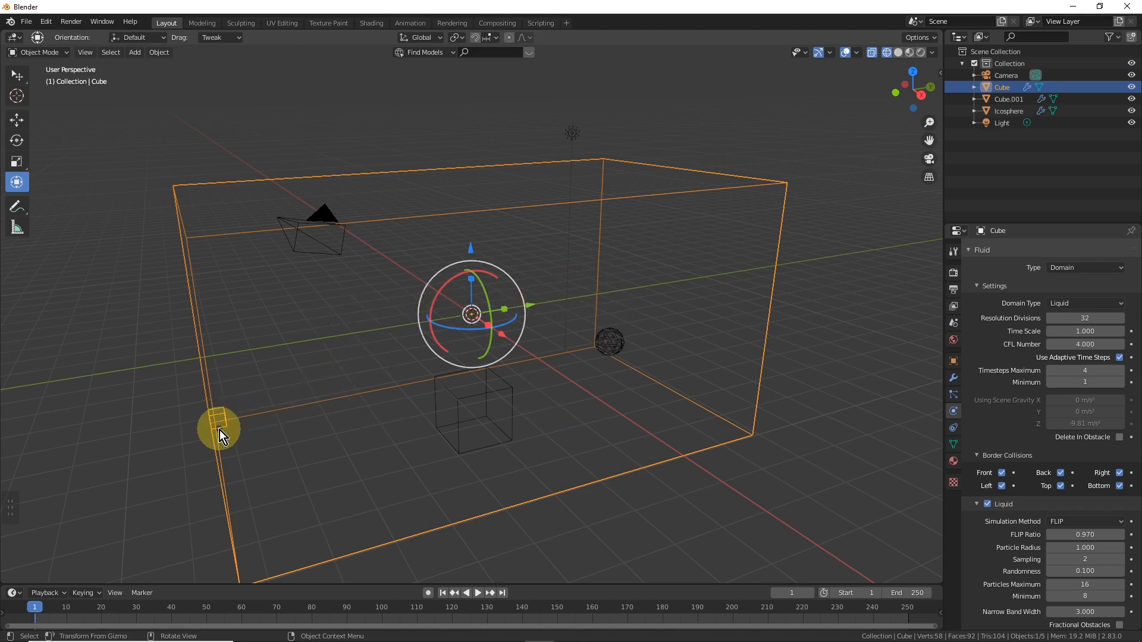
left_click(1072, 318)
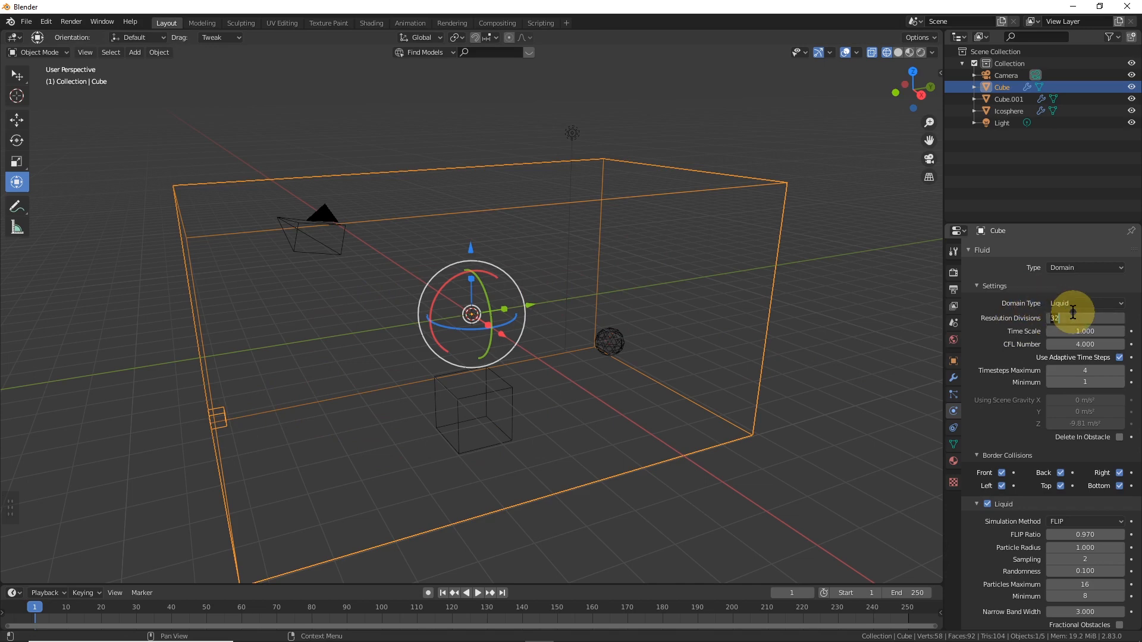
type("128")
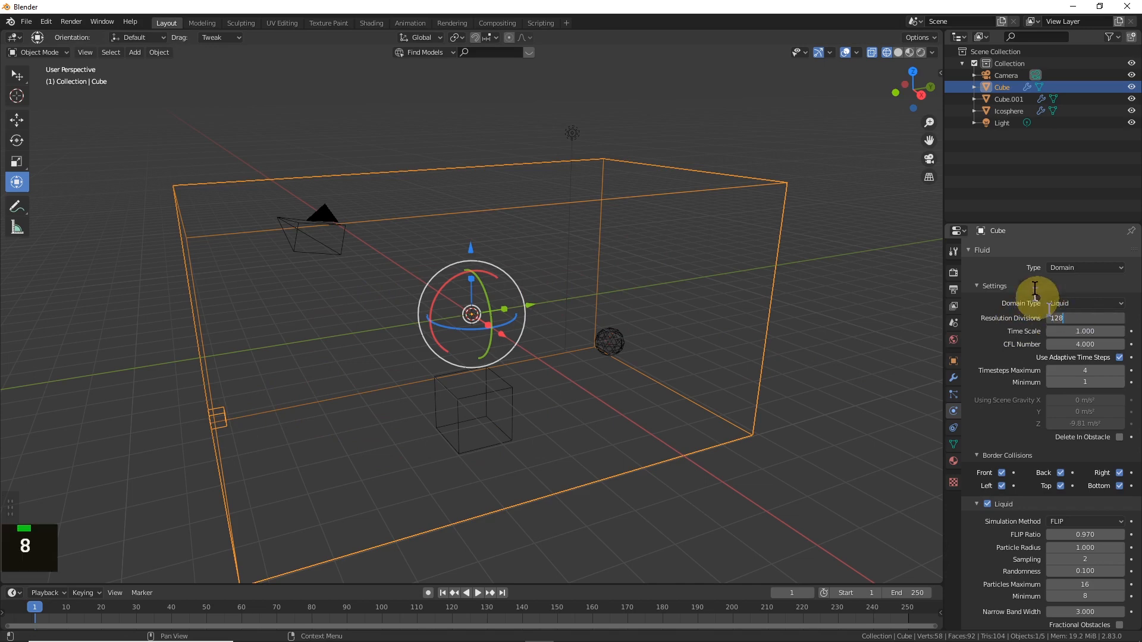
key("Return")
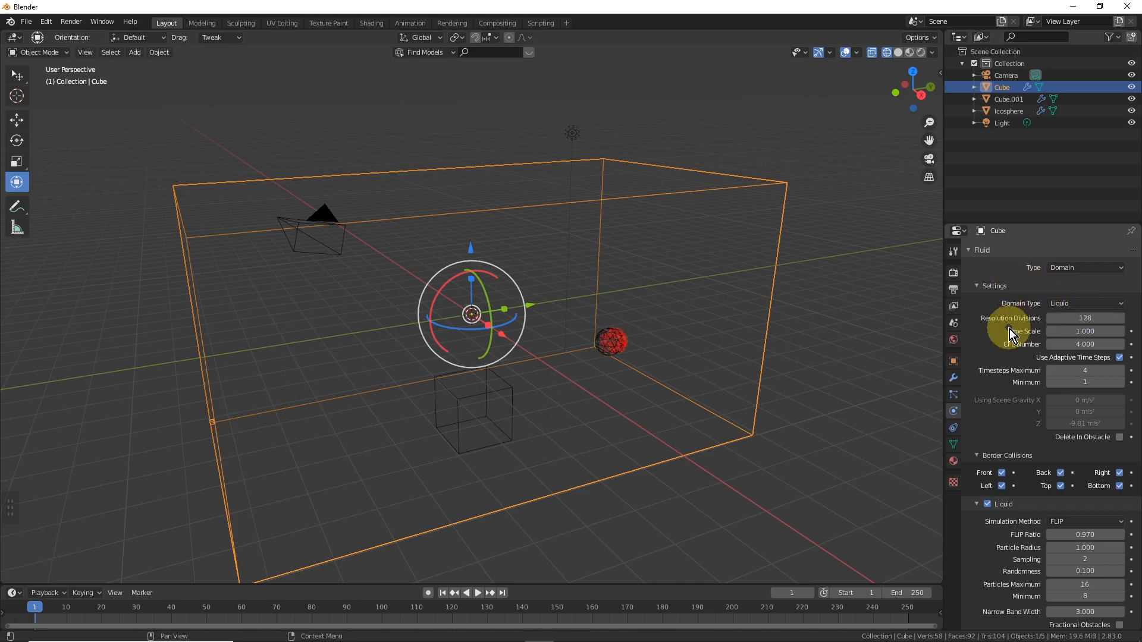
left_click(1097, 320)
type("2")
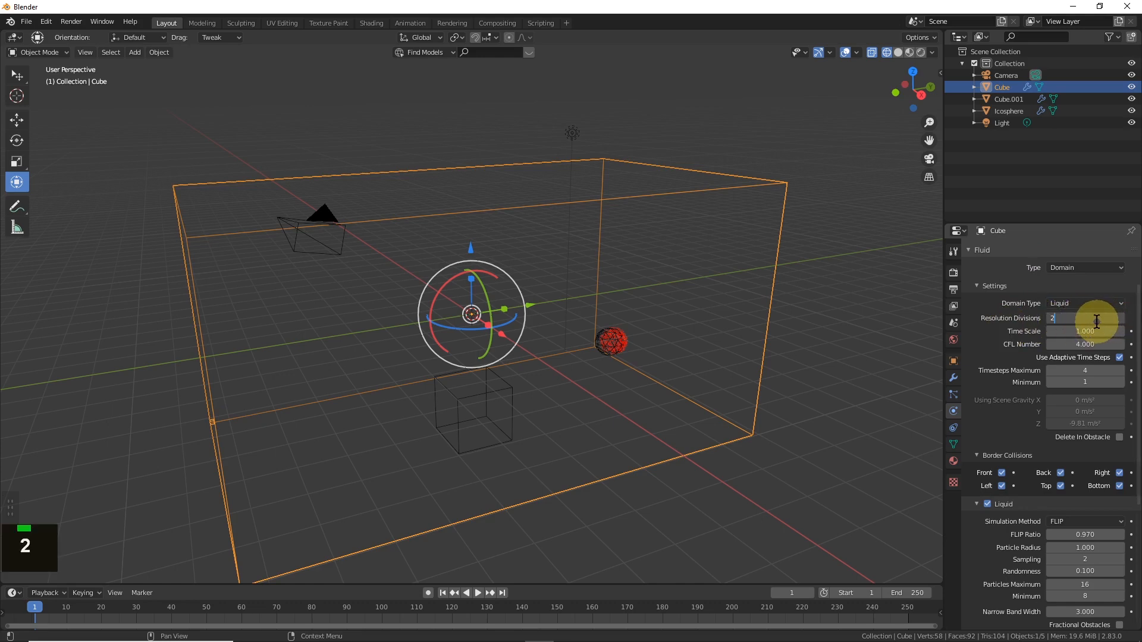
key("BackSpace")
type("32")
left_click(983, 348)
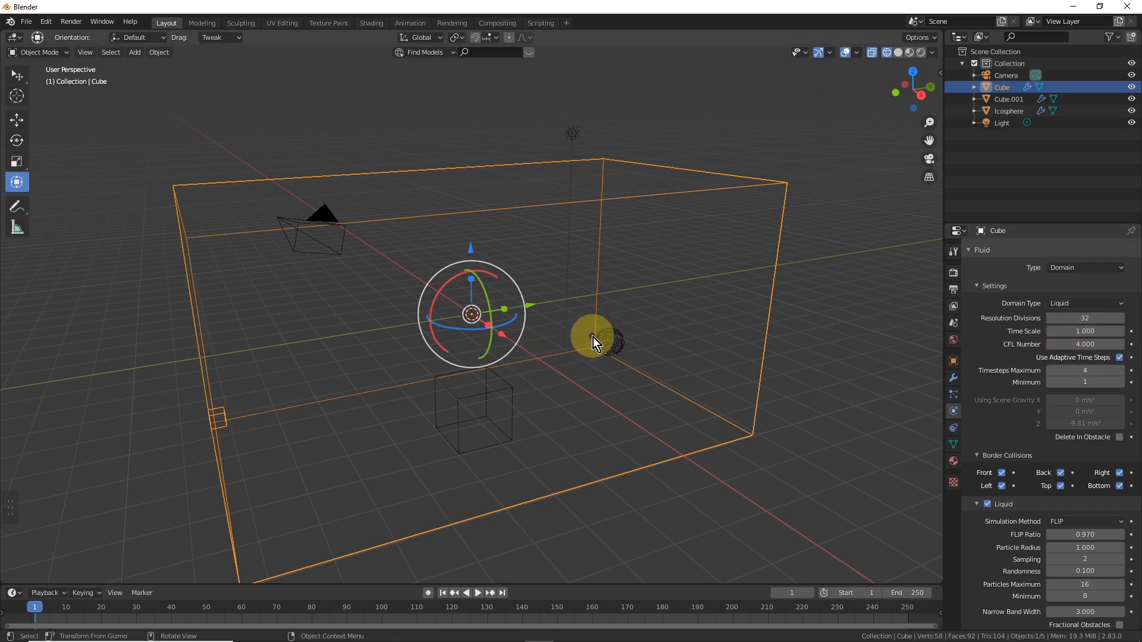
- Set the liquid domain's time scale to 0.5
left_click(1083, 331)
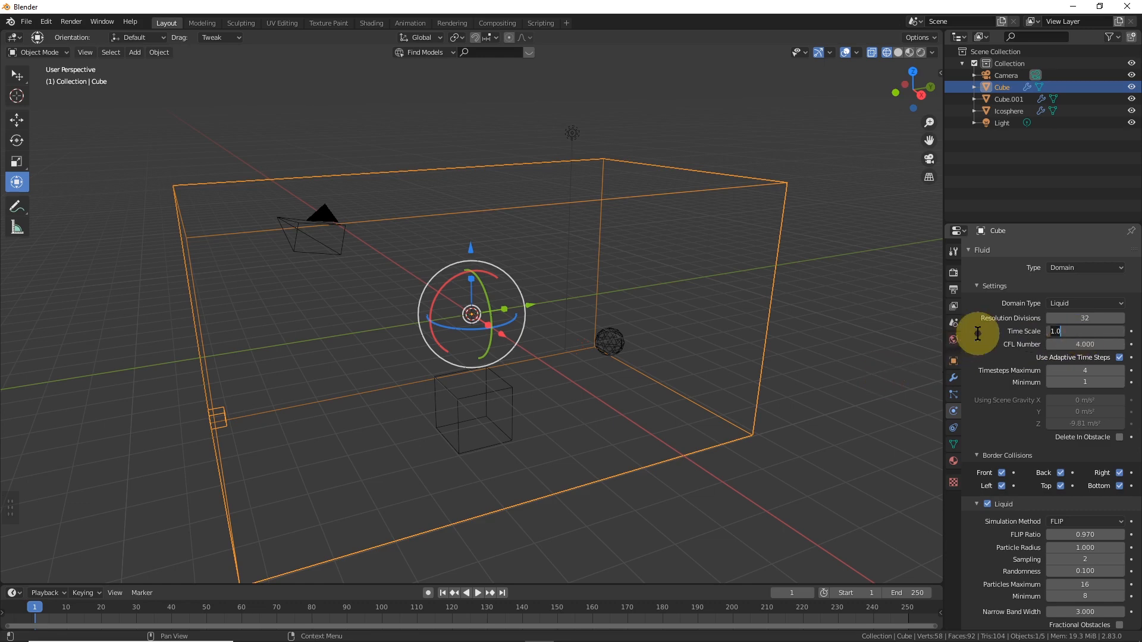
type("0.5")
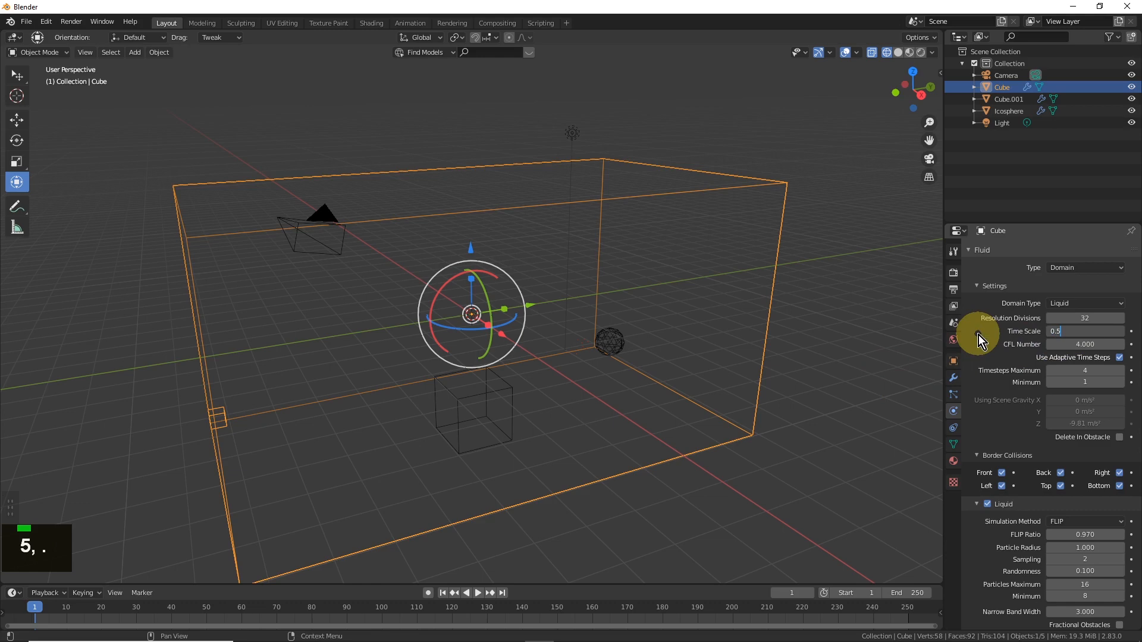
left_click(979, 334)
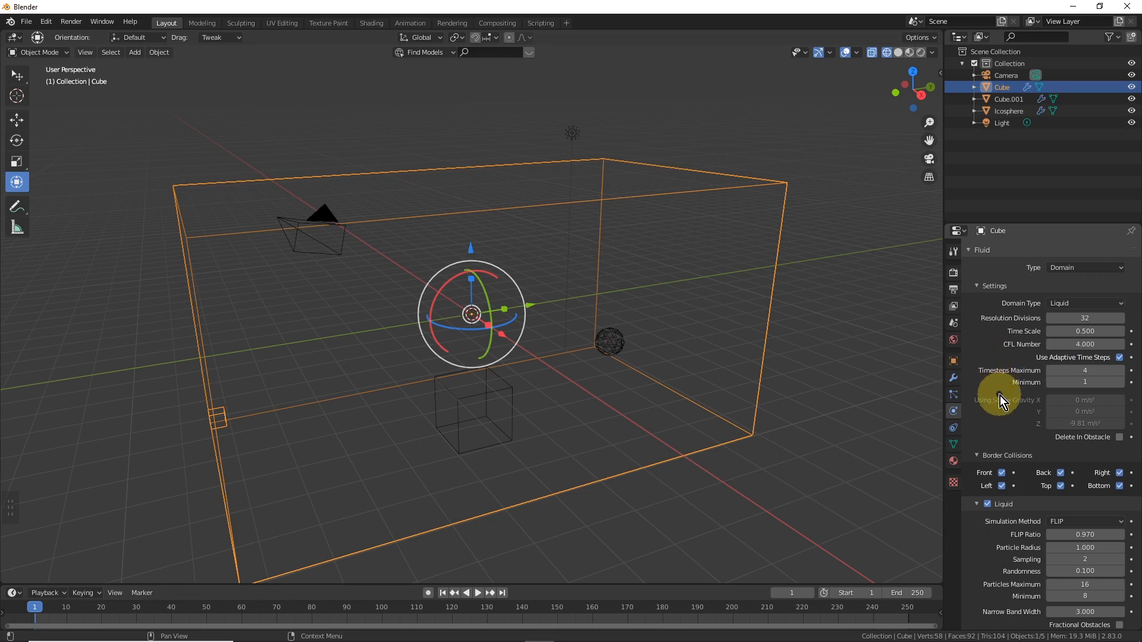
- Play the liquid simulation repeatedly from its first frames to examine how the particles flow from the ico sphere against the small cube
scroll(1000, 397, "down", 8)
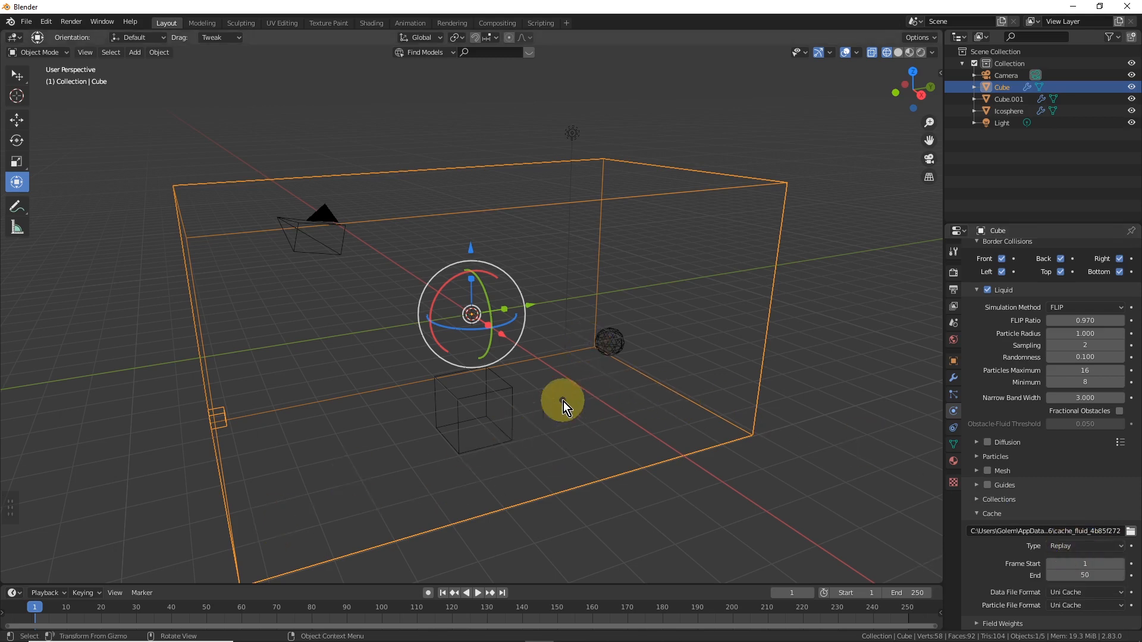
key("space")
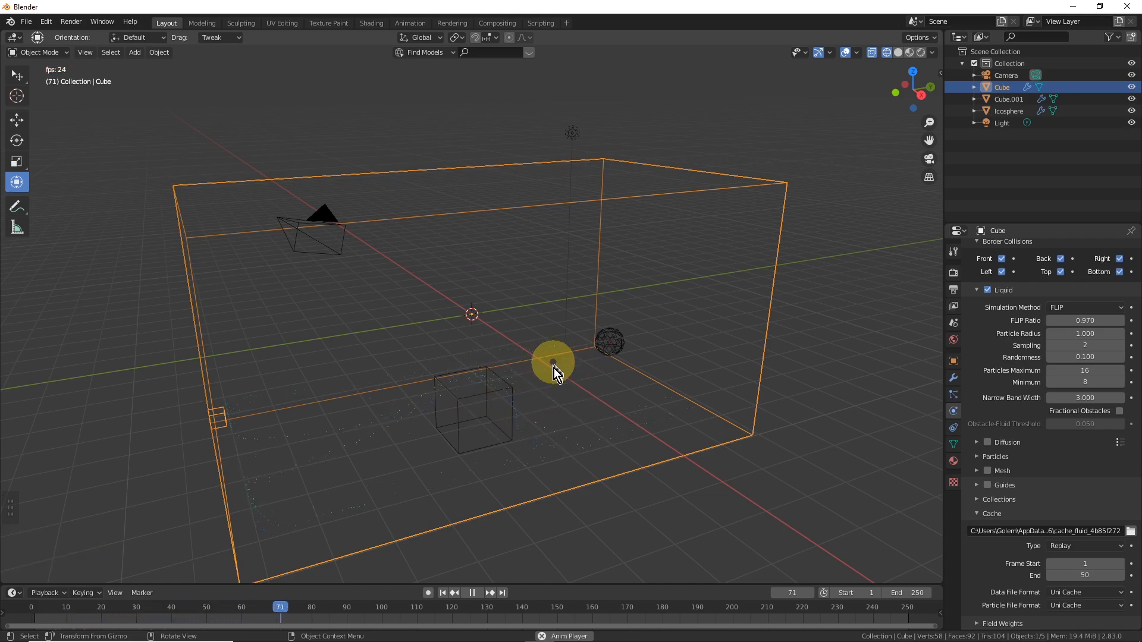
key("space")
left_click_drag(301, 610, 39, 608)
key("space")
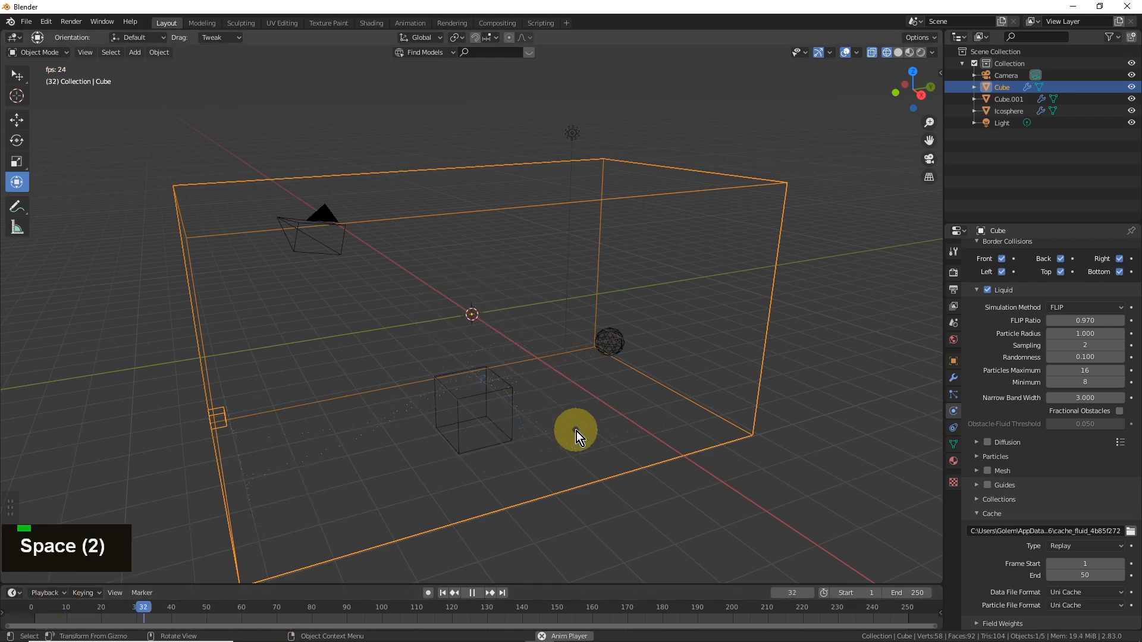
key("space")
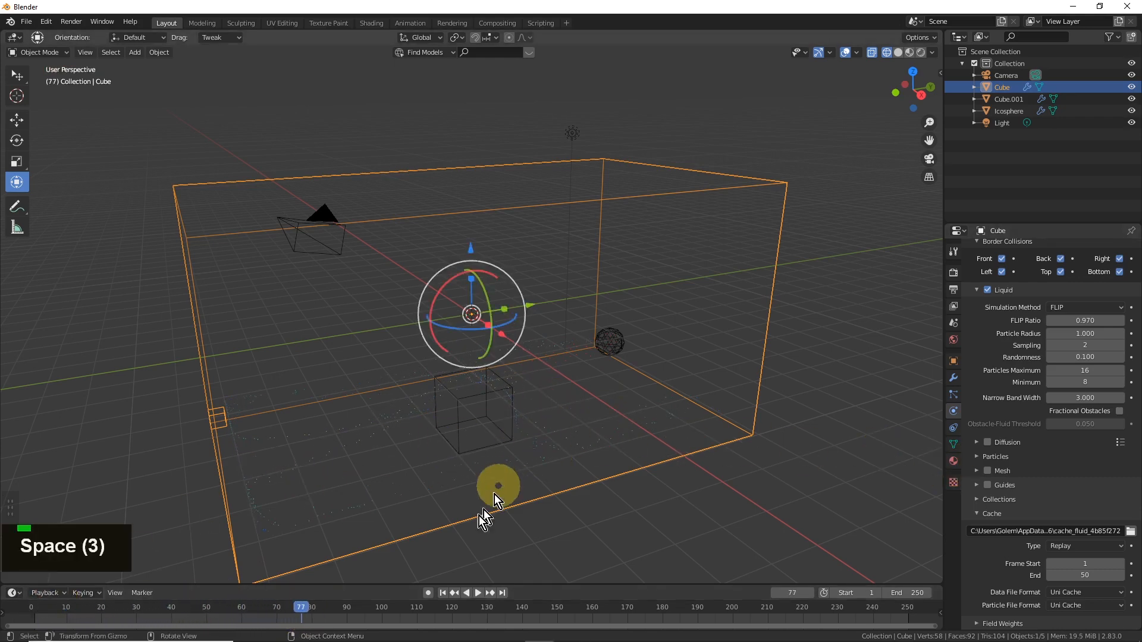
left_click_drag(233, 608, 53, 601)
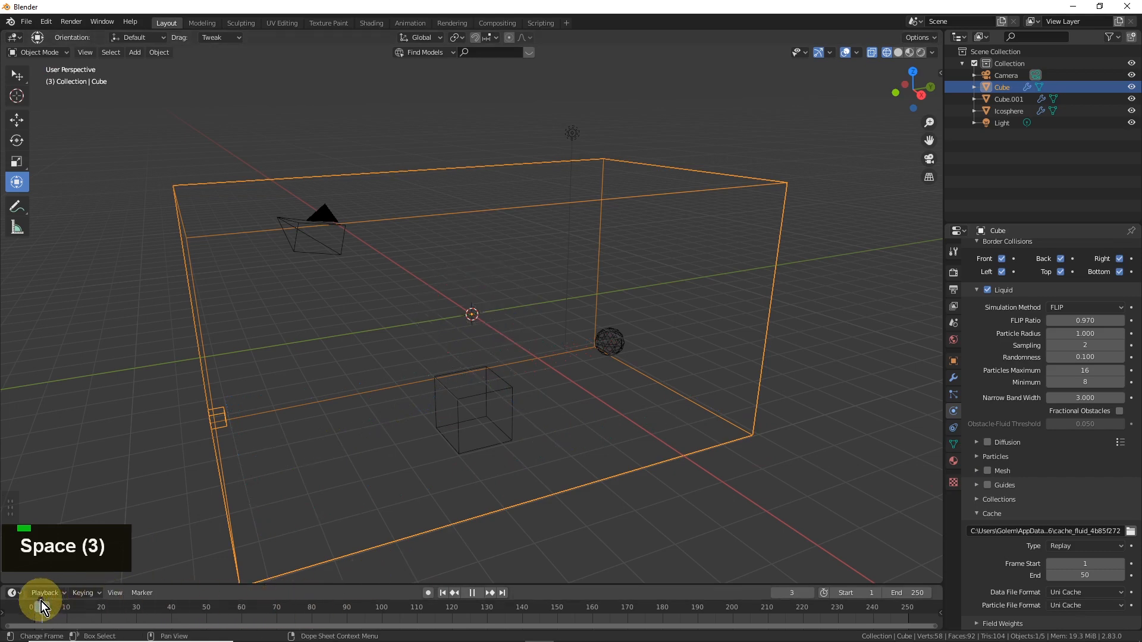
key("space")
key("space")
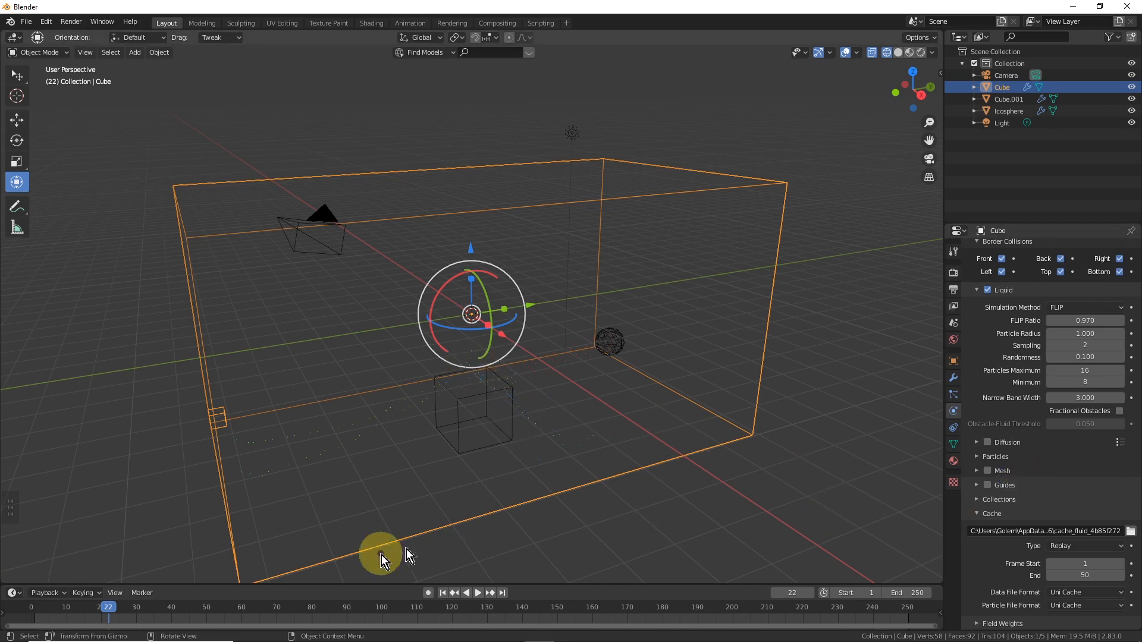
left_click_drag(123, 610, 32, 608)
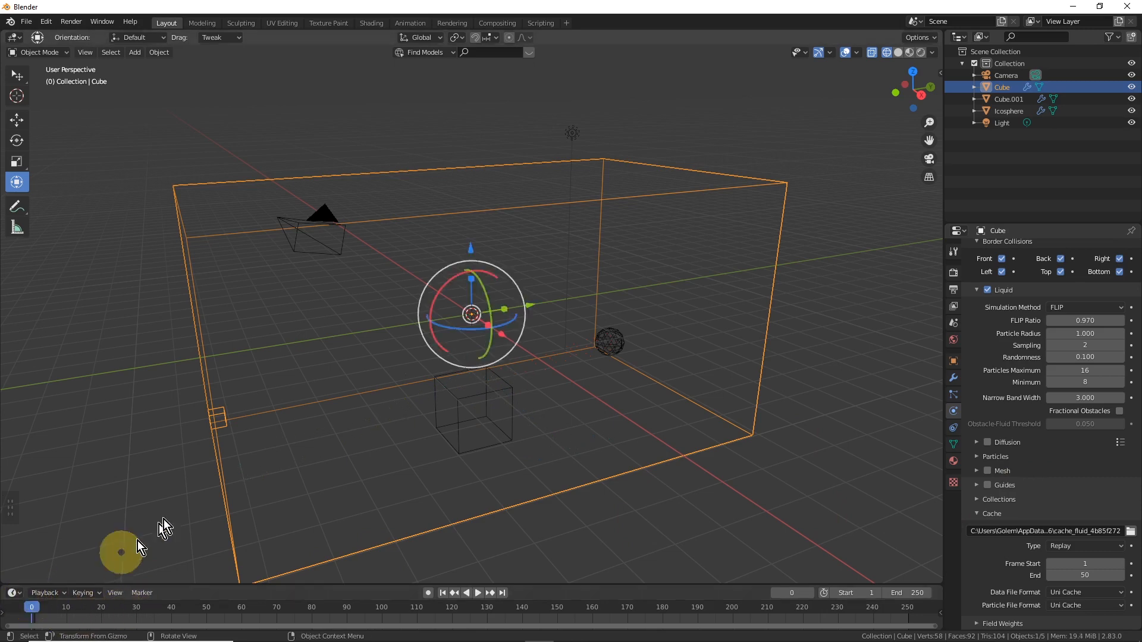
key("space")
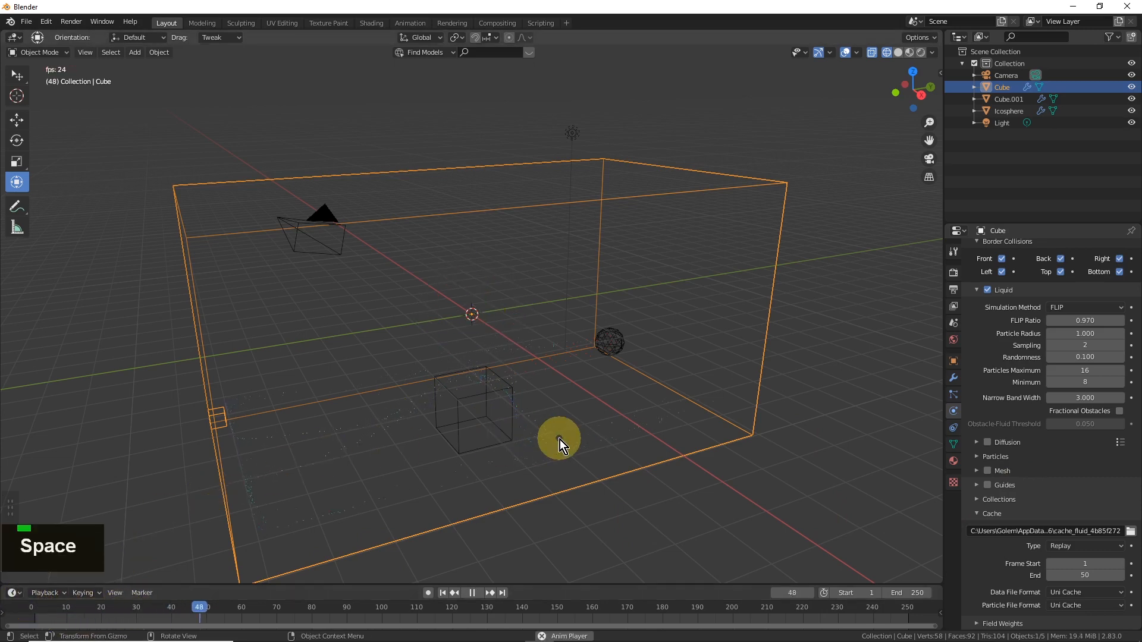
key("space")
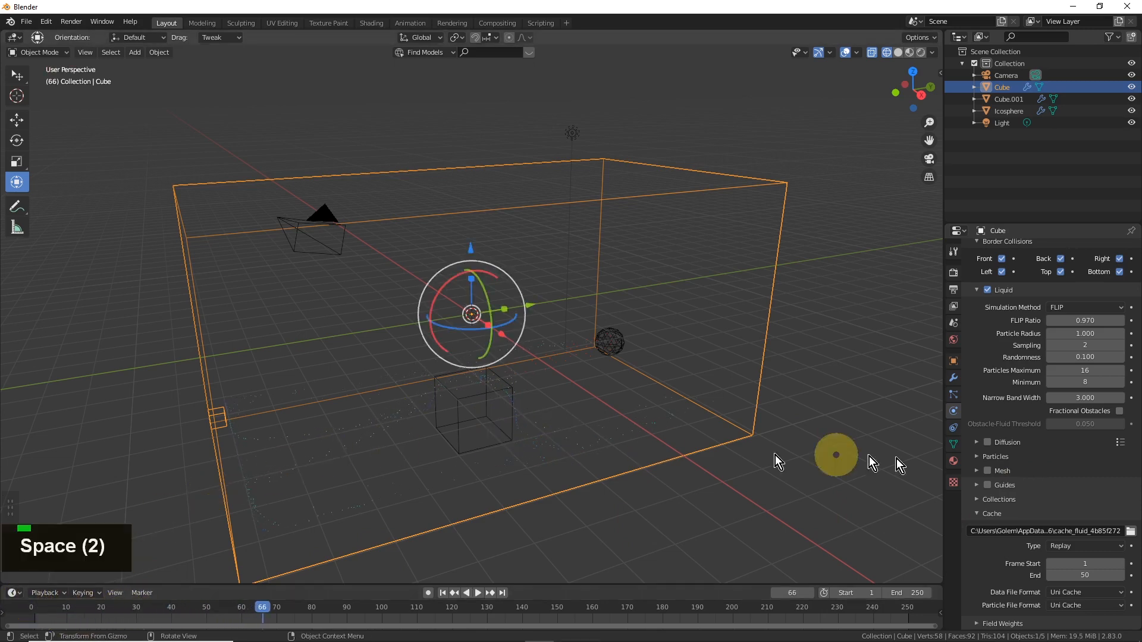
left_click_drag(270, 612, 241, 598)
- Set the end frame of the liquid domain's cache to 120
left_click(1094, 575)
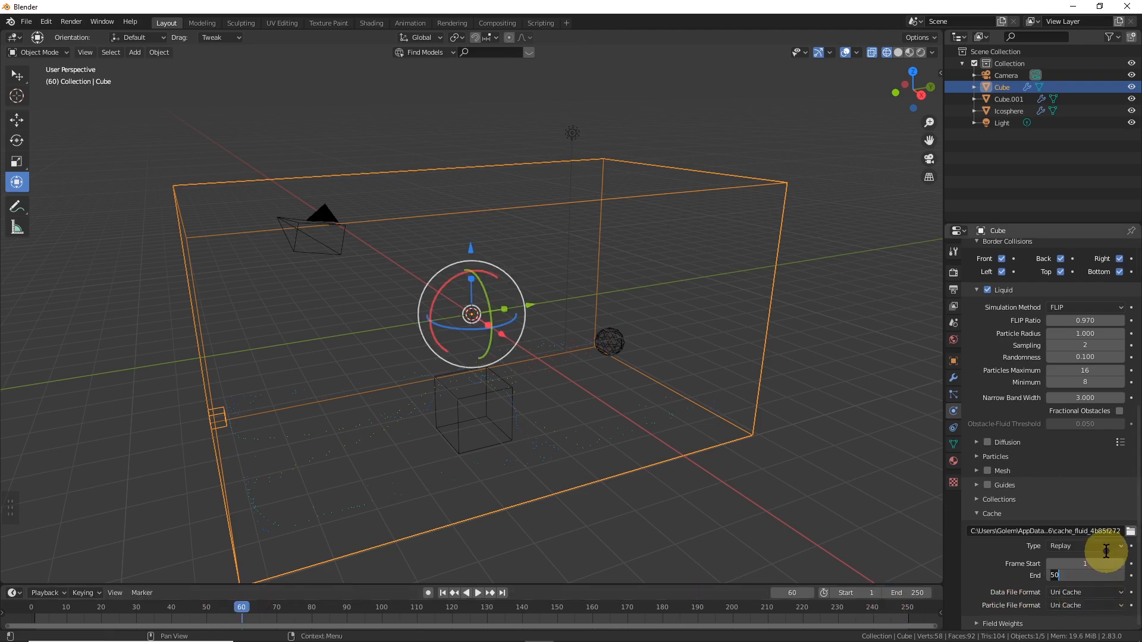
type("120")
scroll(1103, 548, "up", 1)
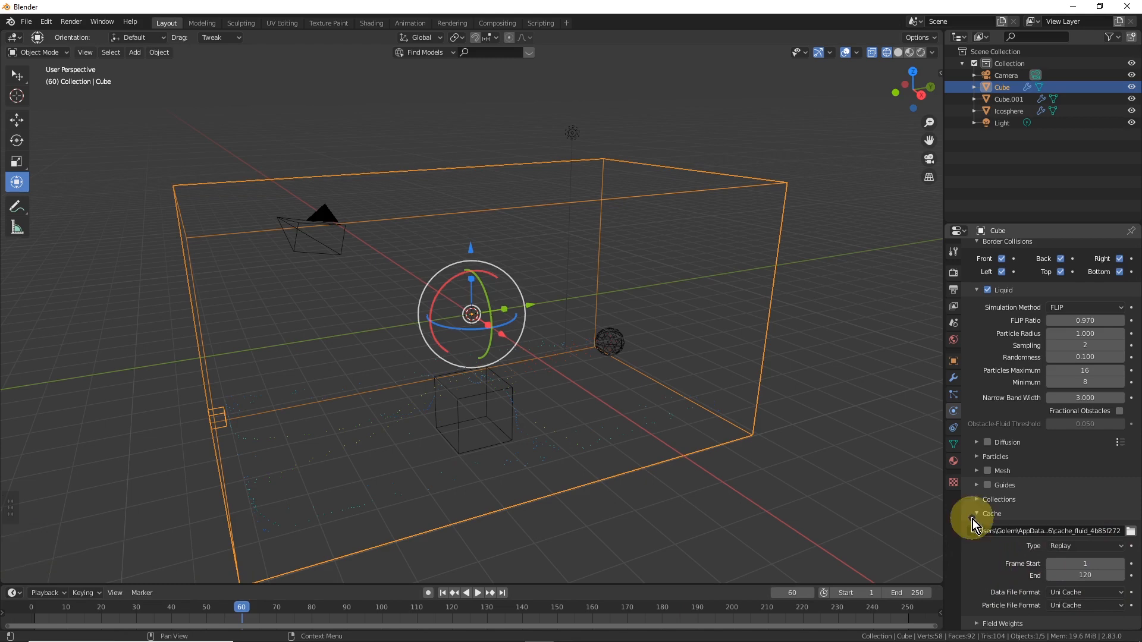
- Keyframe the ico sphere's Use Flow setting as enabled at frame 25 and disabled at frame 26
left_click(615, 347)
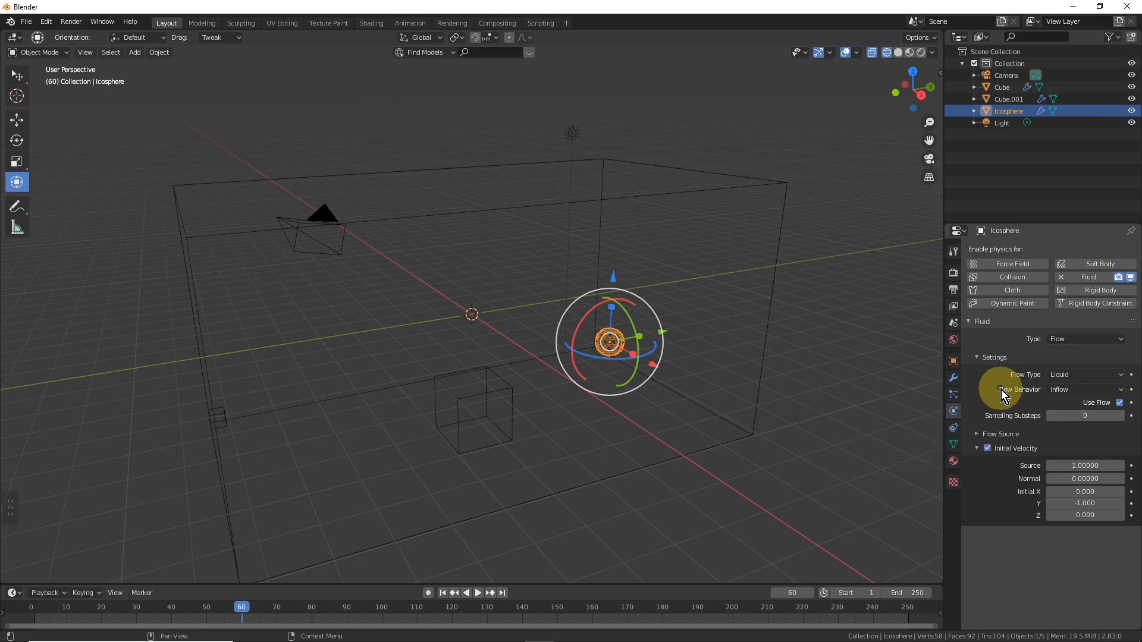
left_click_drag(141, 607, 104, 624)
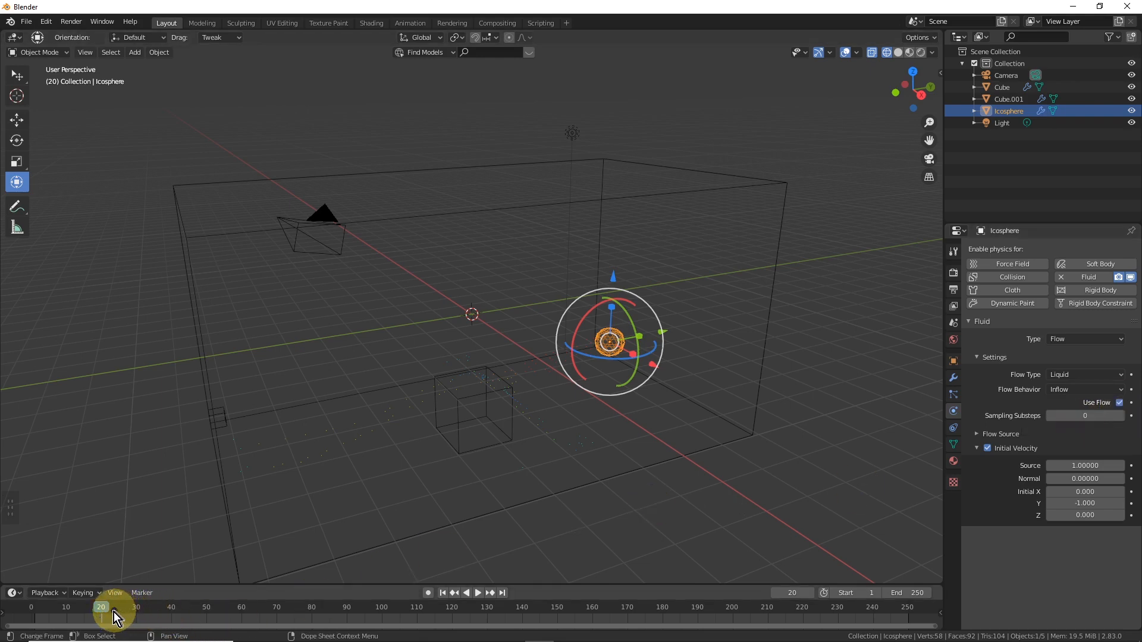
left_click_drag(113, 611, 119, 609)
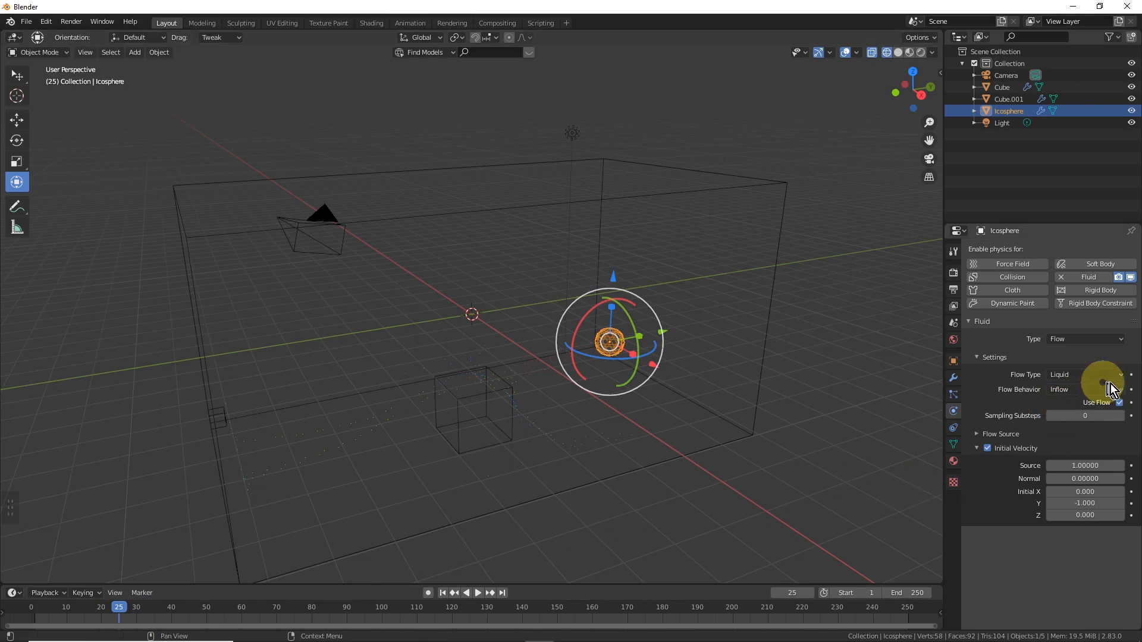
key("i")
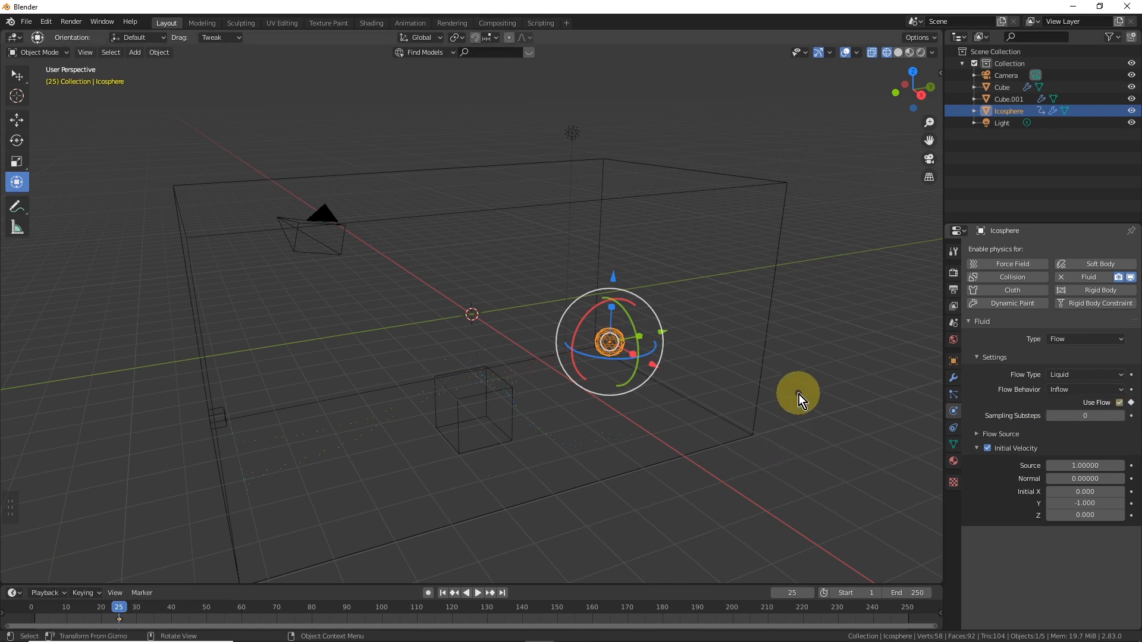
key("Right")
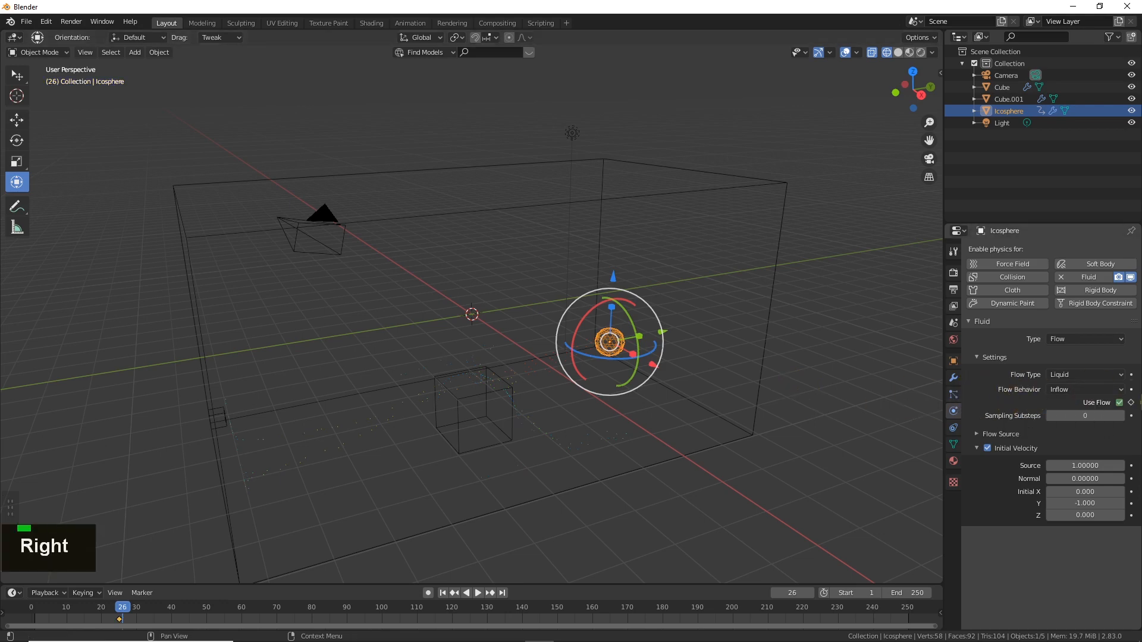
left_click(1130, 403)
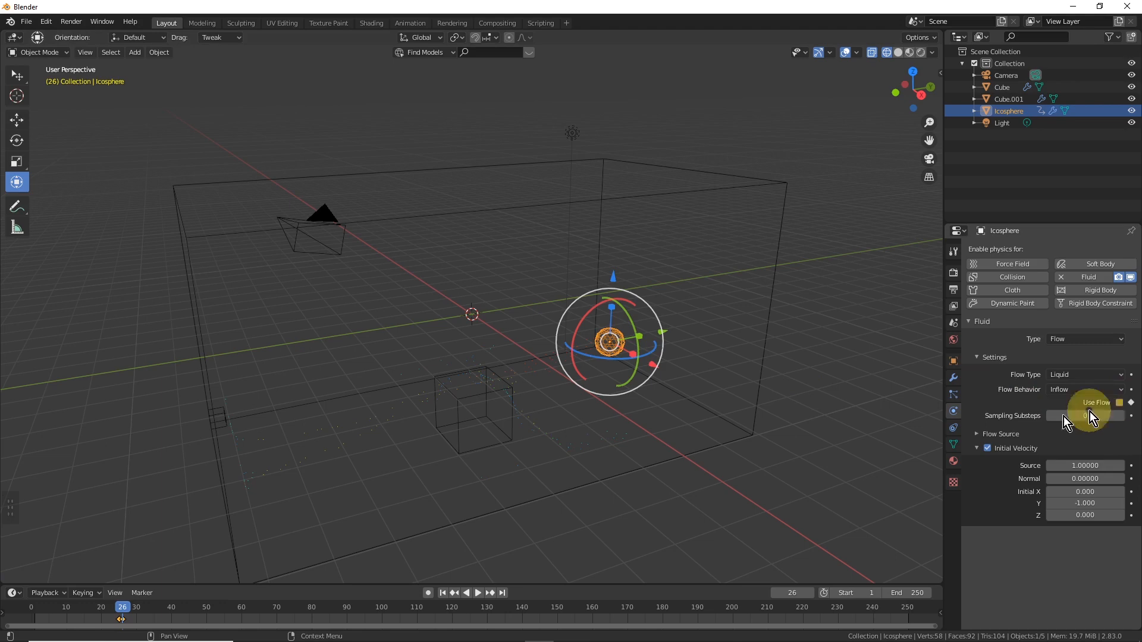
- Return the timeline to frame 20 to check the ico sphere's Use Flow state before its keyframes
left_click(106, 616)
key("space")
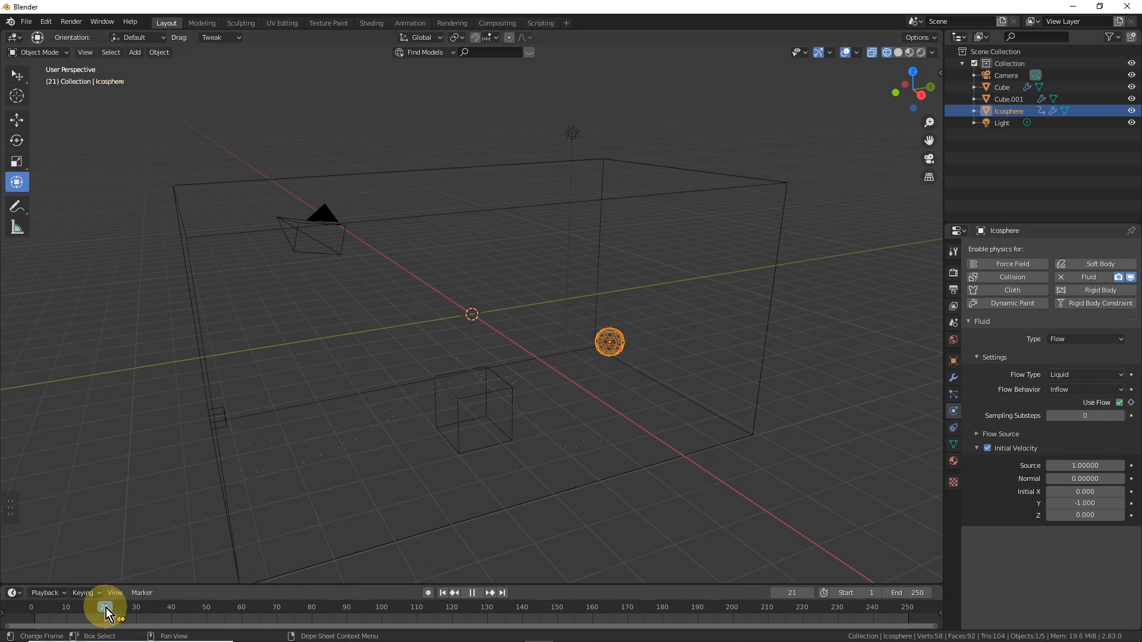
mouse_move(106, 614)
left_mouse_down()
mouse_move(146, 615)
mouse_move(51, 613)
mouse_move(100, 612)
left_mouse_up()
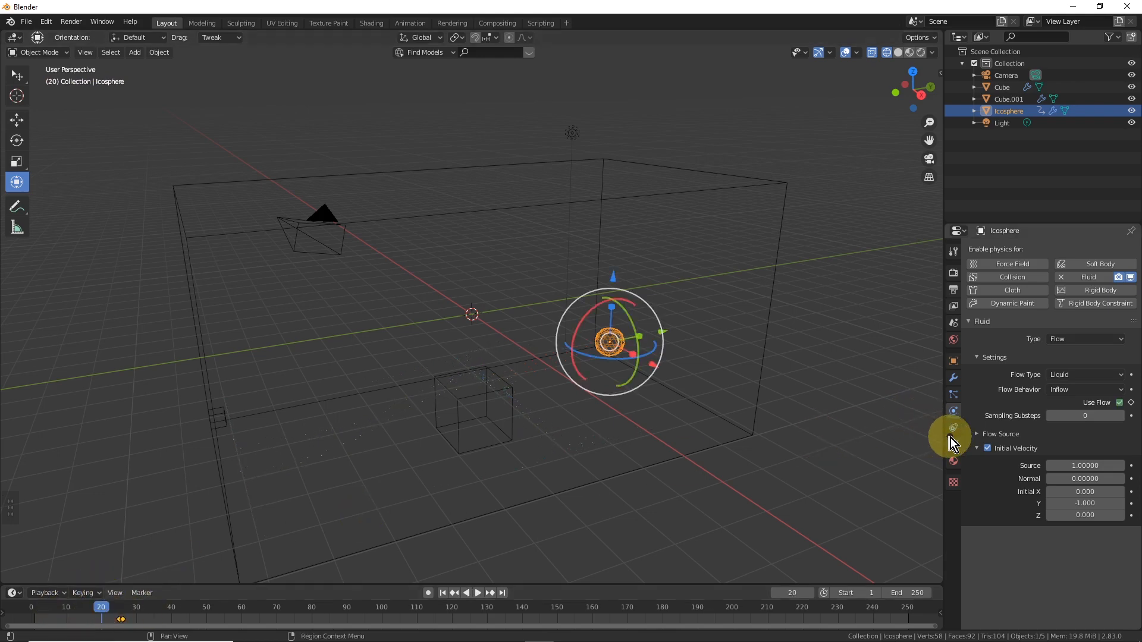
- Select the large liquid domain box and set its cache type to Modular
left_click(765, 218)
left_click(760, 194)
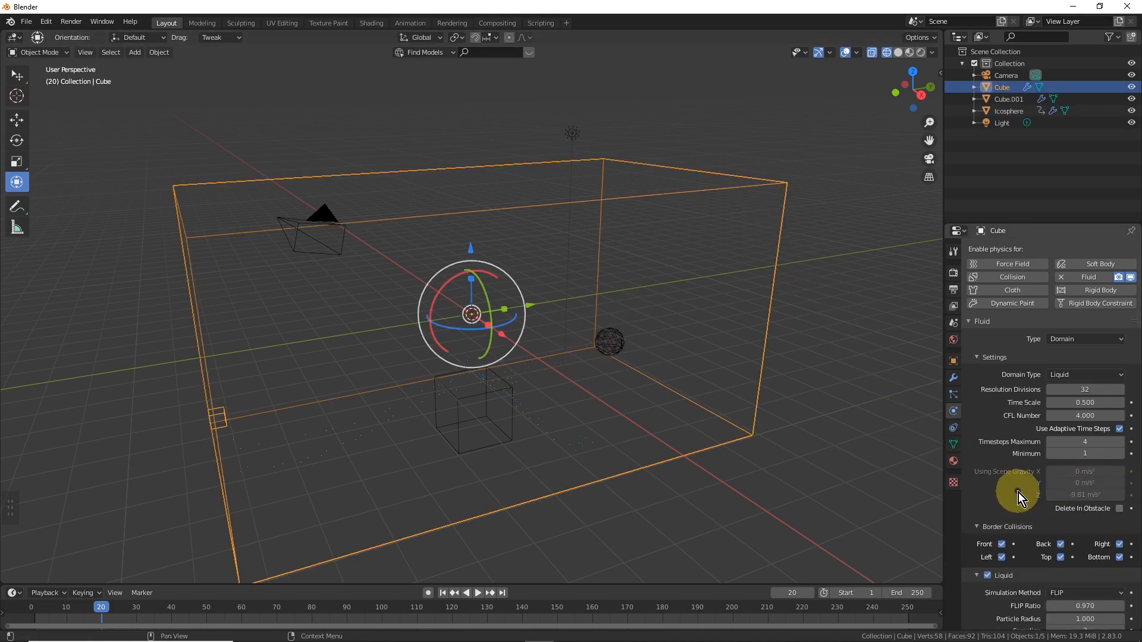
scroll(1015, 507, "down", 3)
scroll(1014, 507, "down", 9)
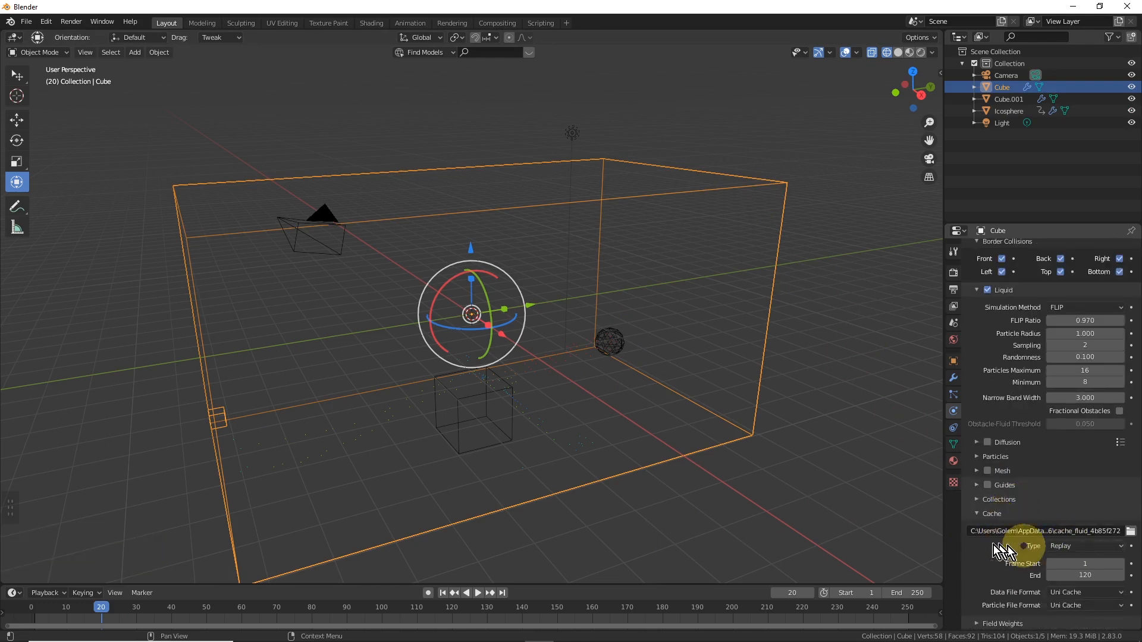
left_click(1066, 549)
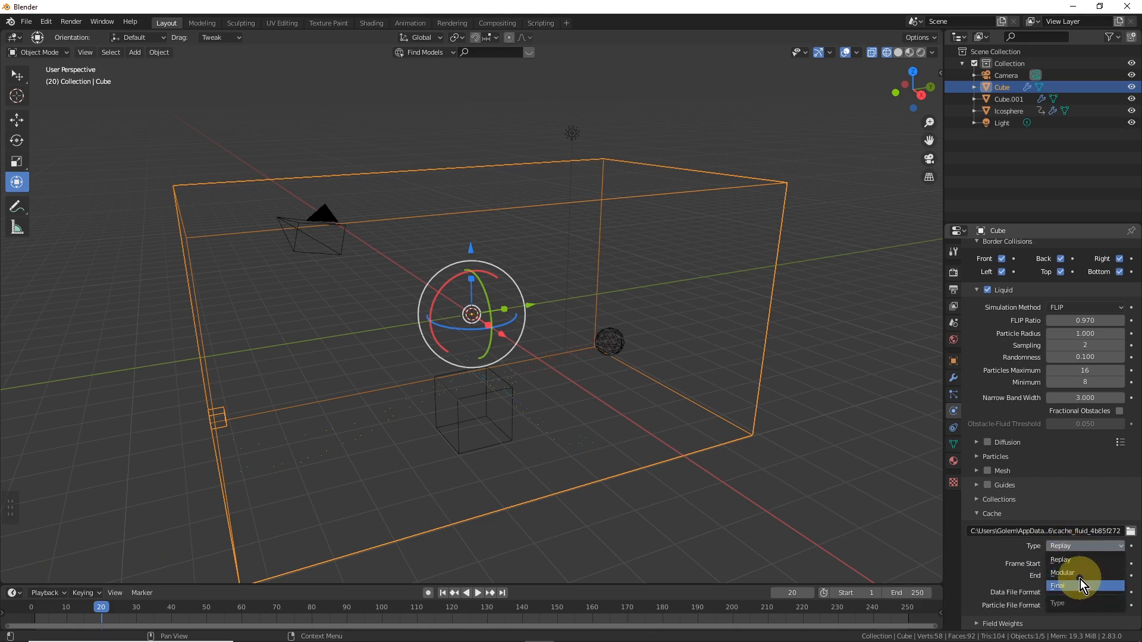
left_click(1064, 573)
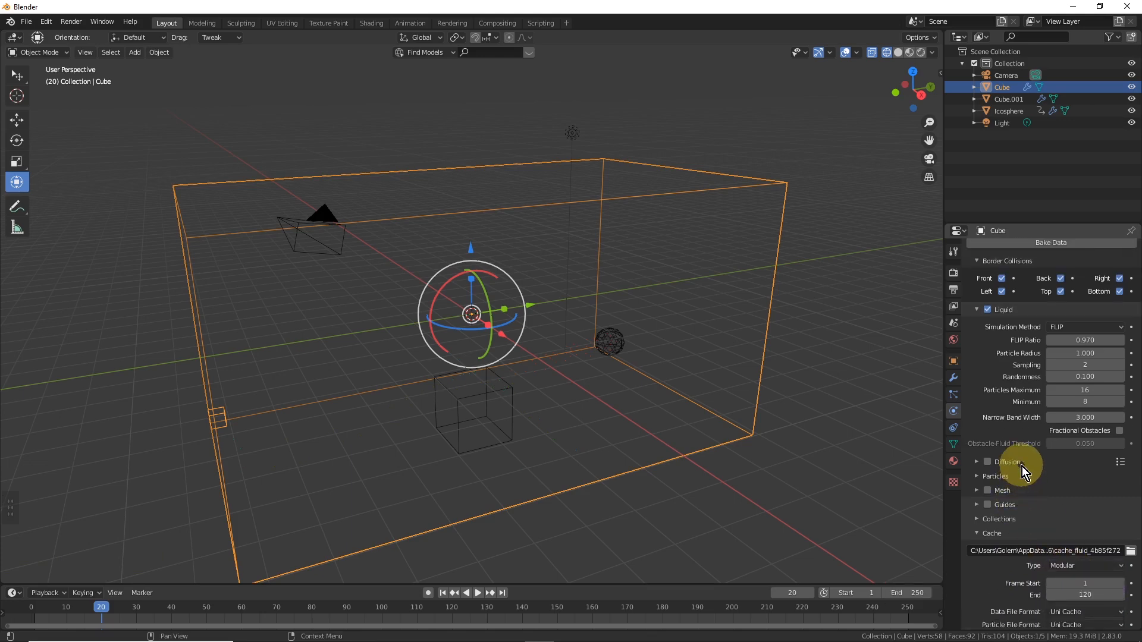
- Bake the fluid data of the liquid domain
scroll(1022, 467, "up", 10)
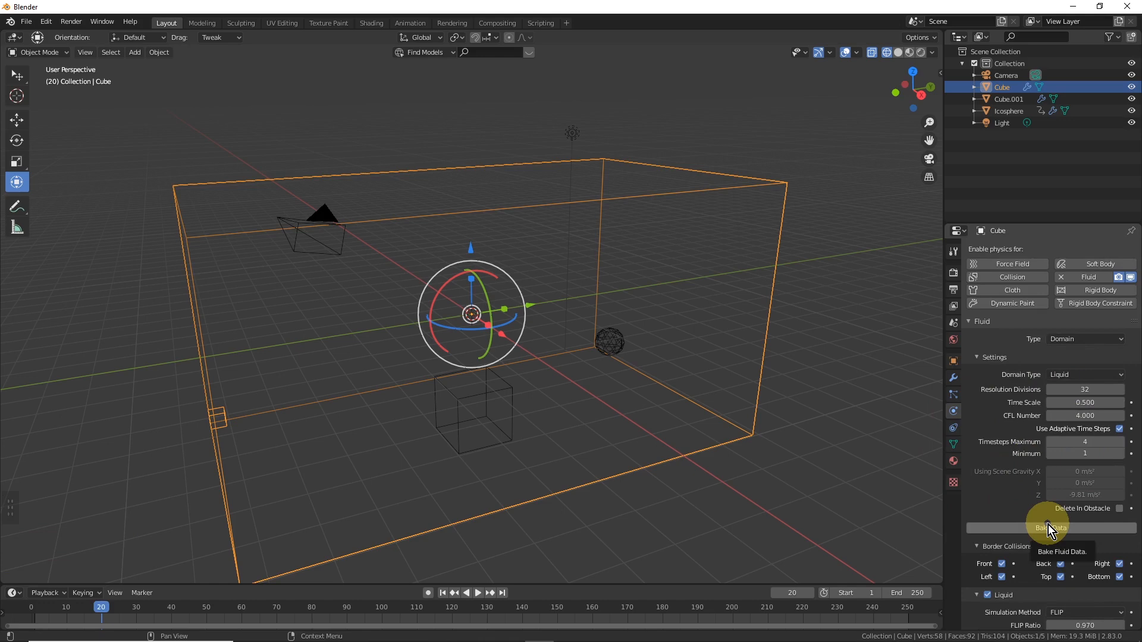
scroll(1009, 474, "down", 6)
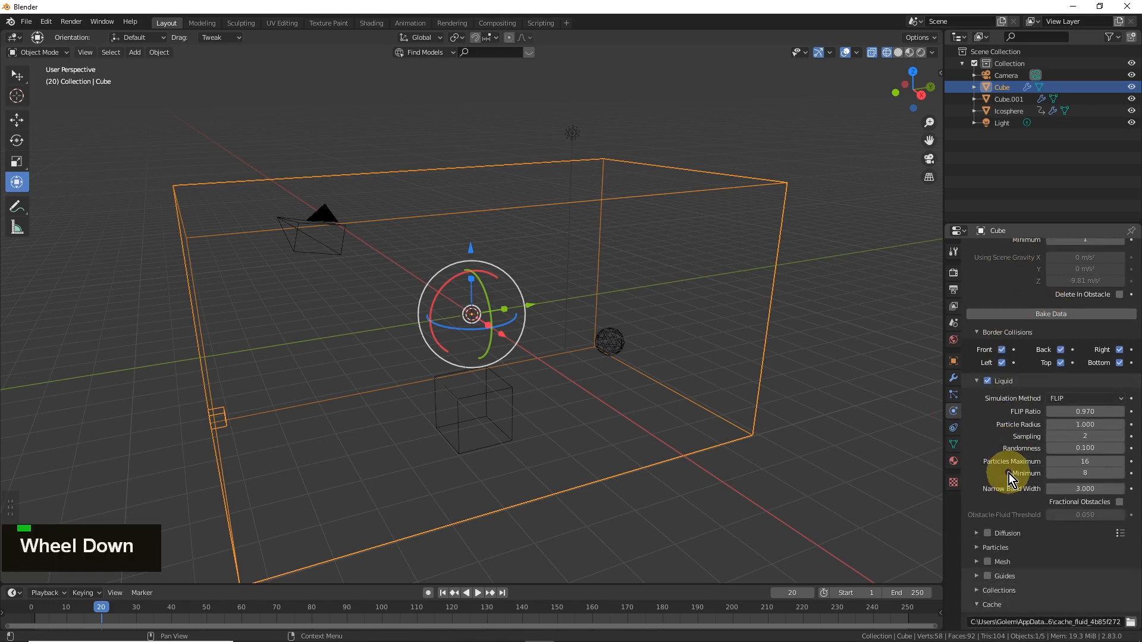
scroll(1008, 473, "down", 3)
scroll(988, 471, "up", 1)
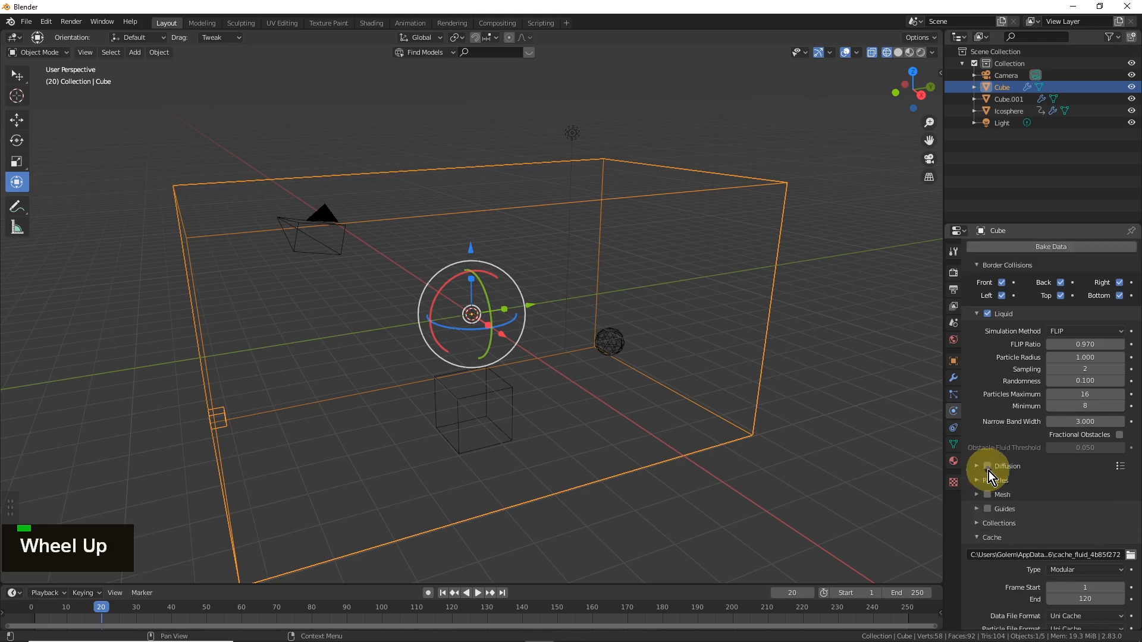
scroll(988, 471, "up", 6)
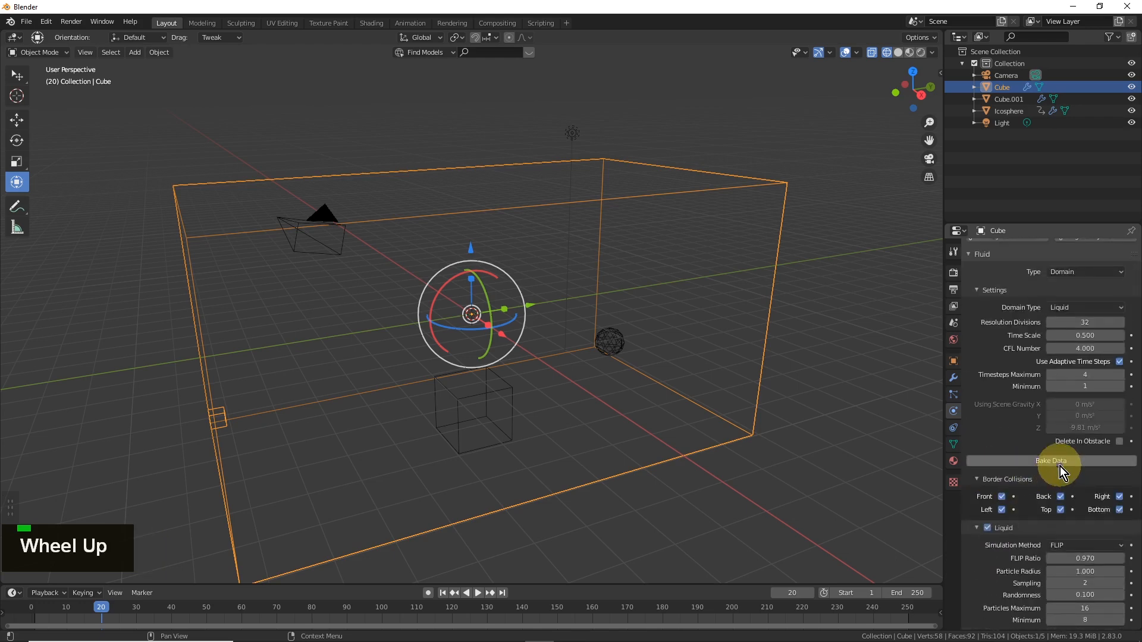
left_click(1060, 461)
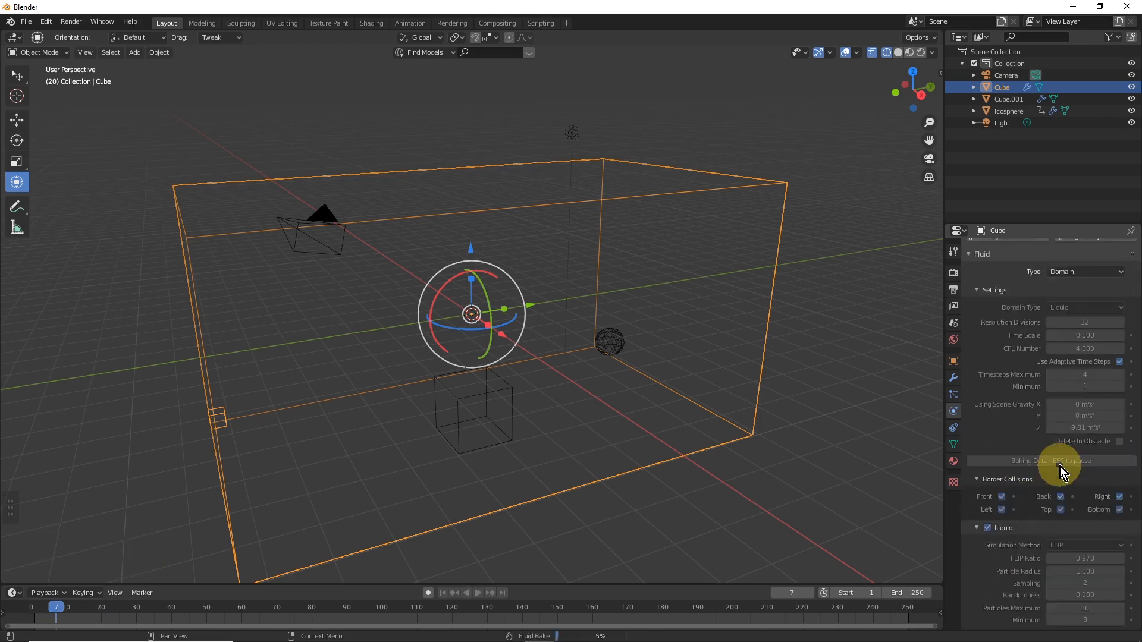
- Play the baked simulation from its first frames to examine how the liquid particles move through the domain
key("space")
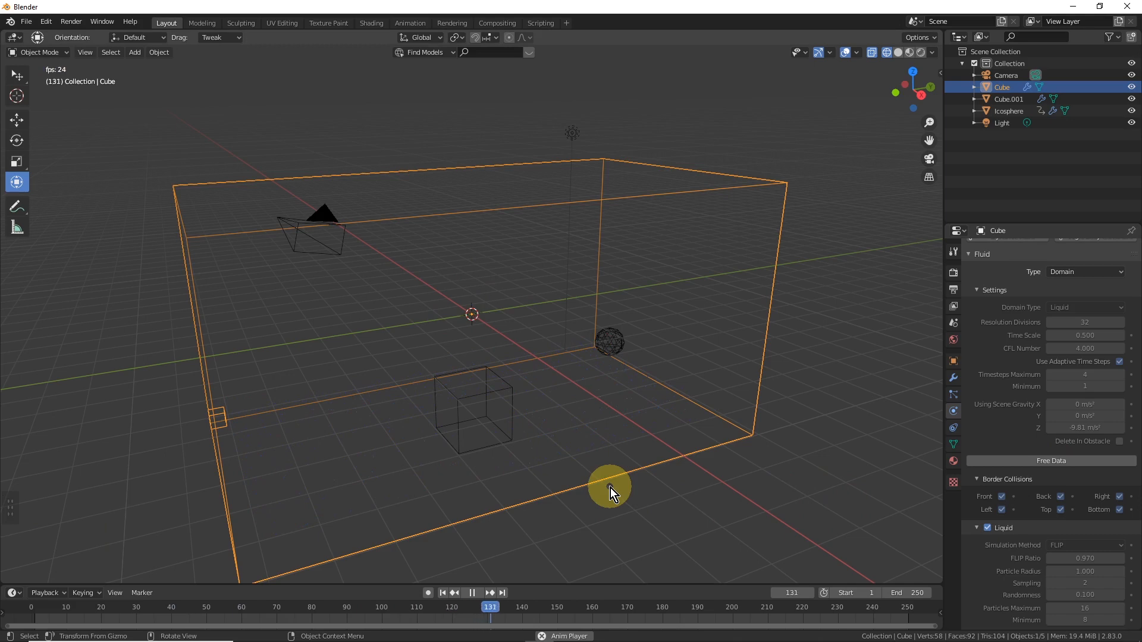
key("space")
left_click_drag(92, 607, 43, 613)
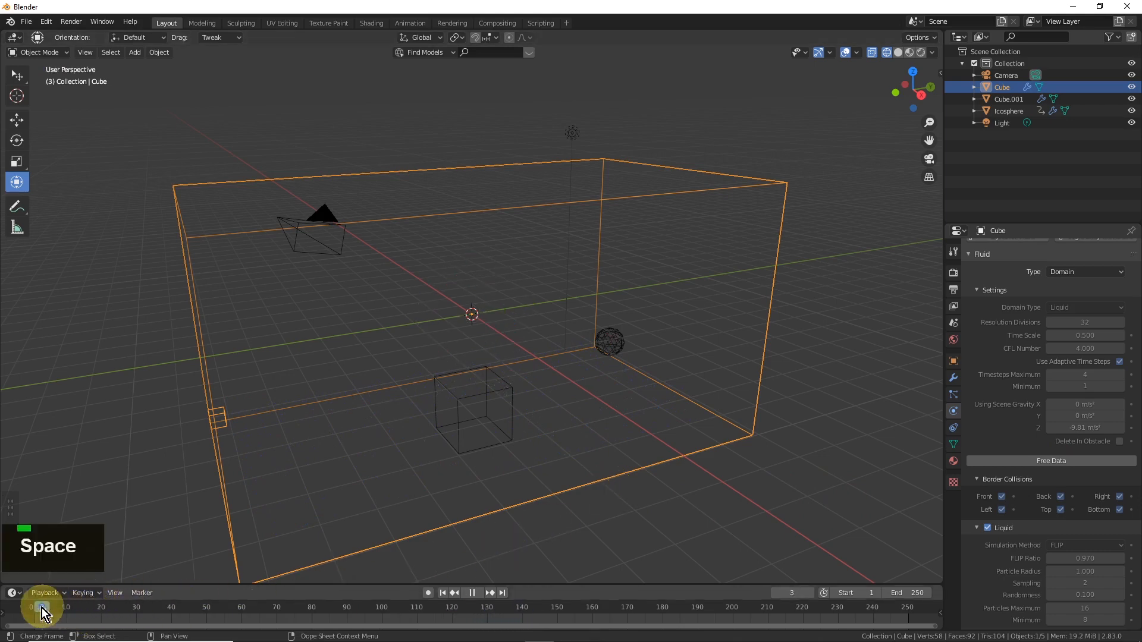
key("space")
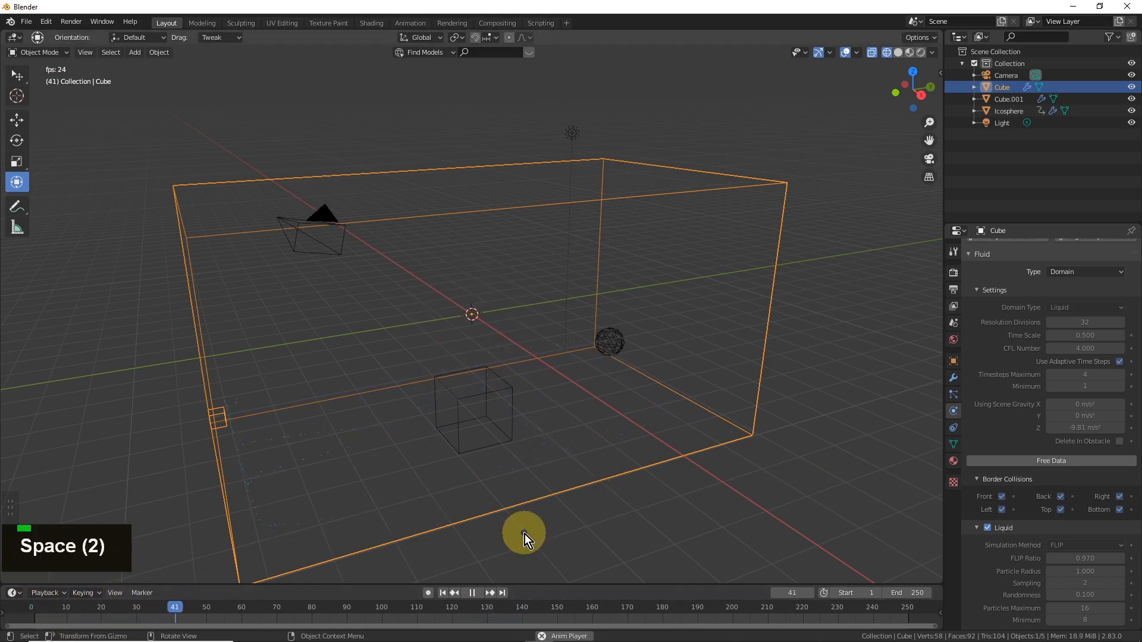
key("space")
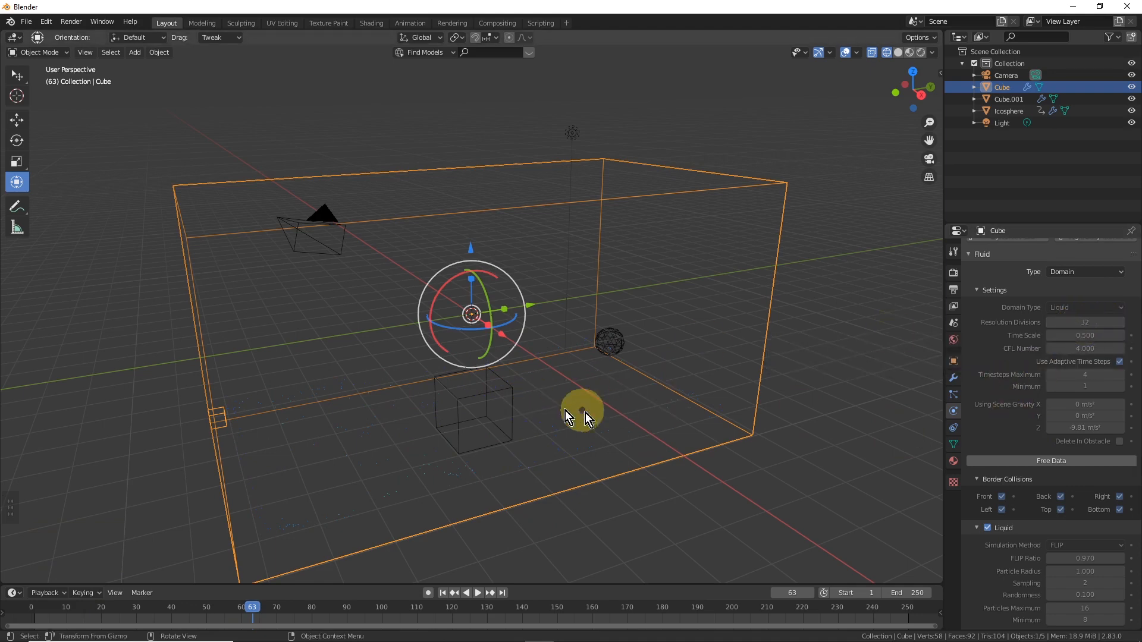
- Enable Mesh for the liquid domain, expand its settings and turn on Use Speed Vectors
scroll(1006, 393, "down", 4)
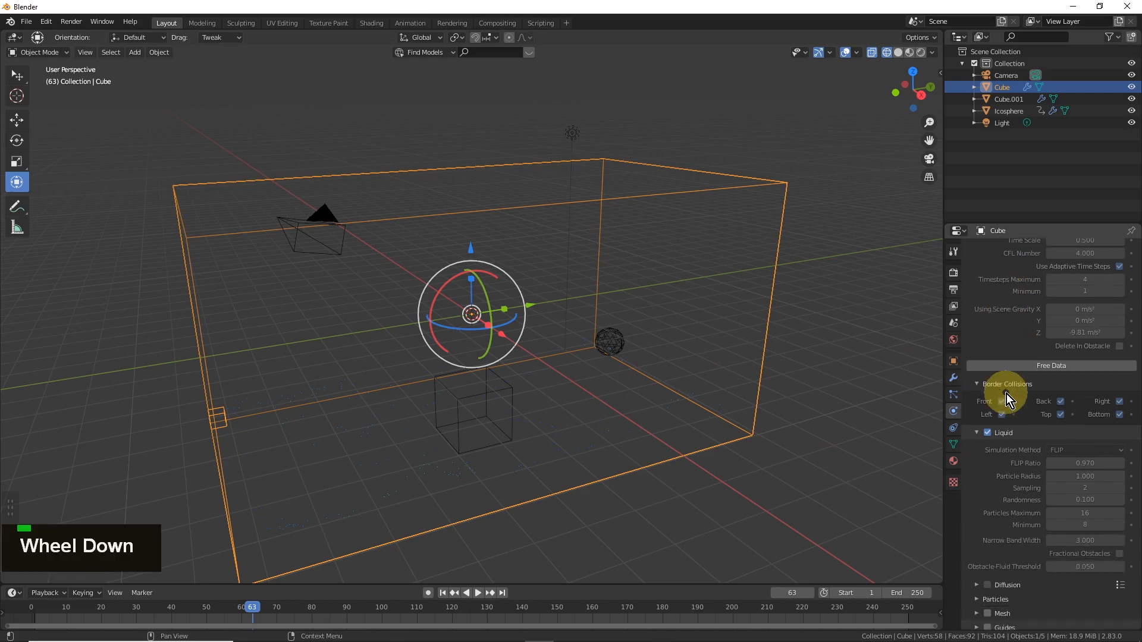
scroll(1007, 393, "down", 4)
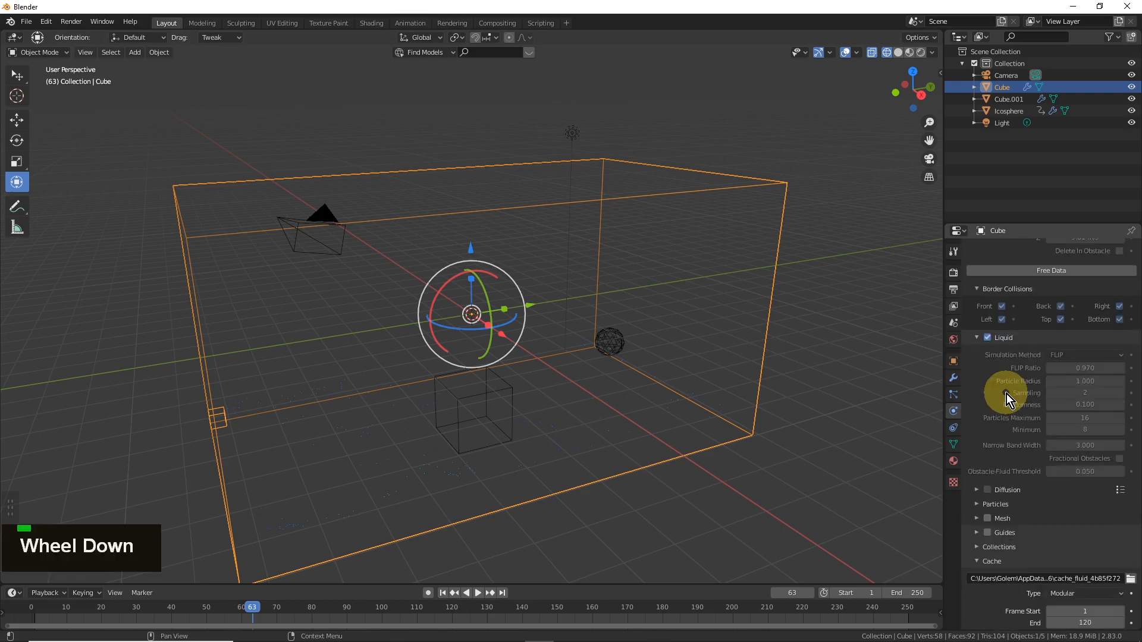
scroll(1006, 394, "down", 2)
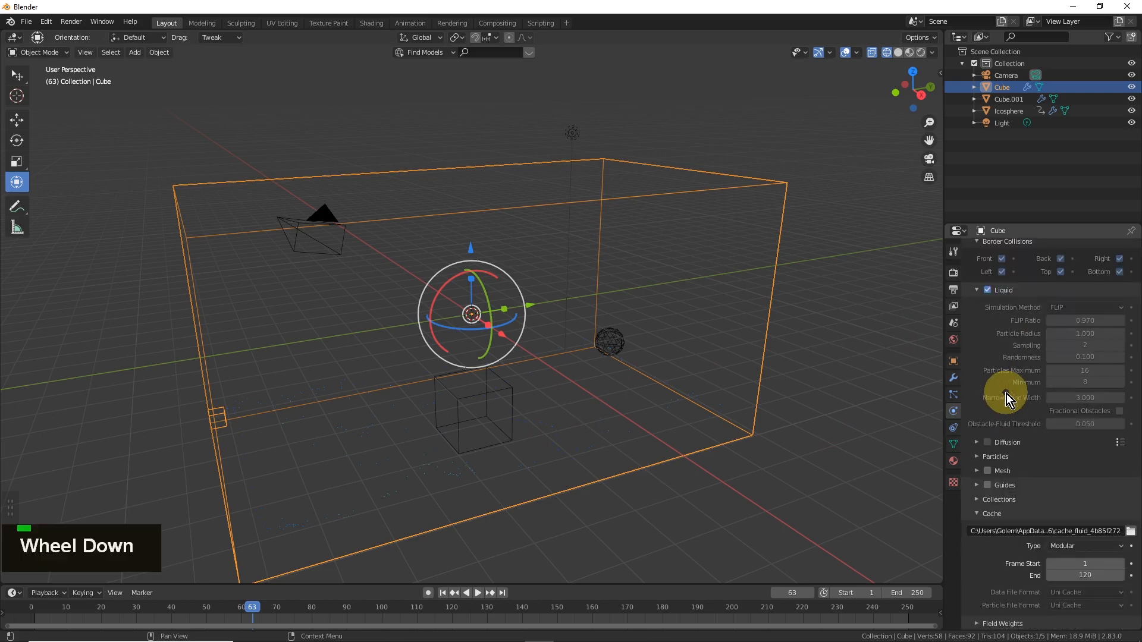
left_click(992, 470)
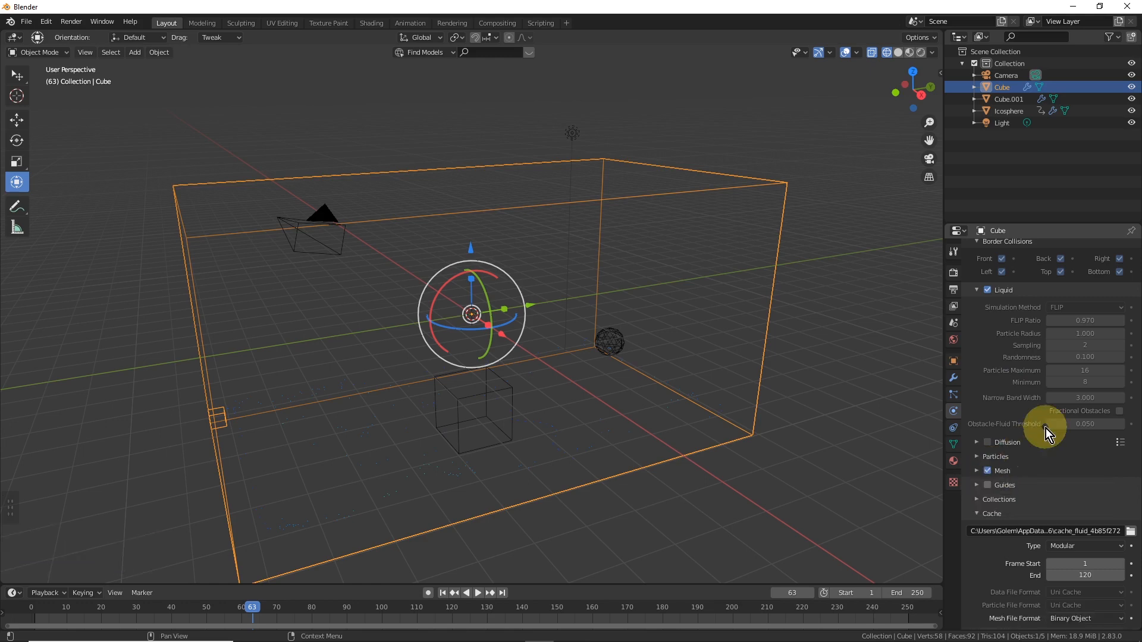
left_click(978, 470)
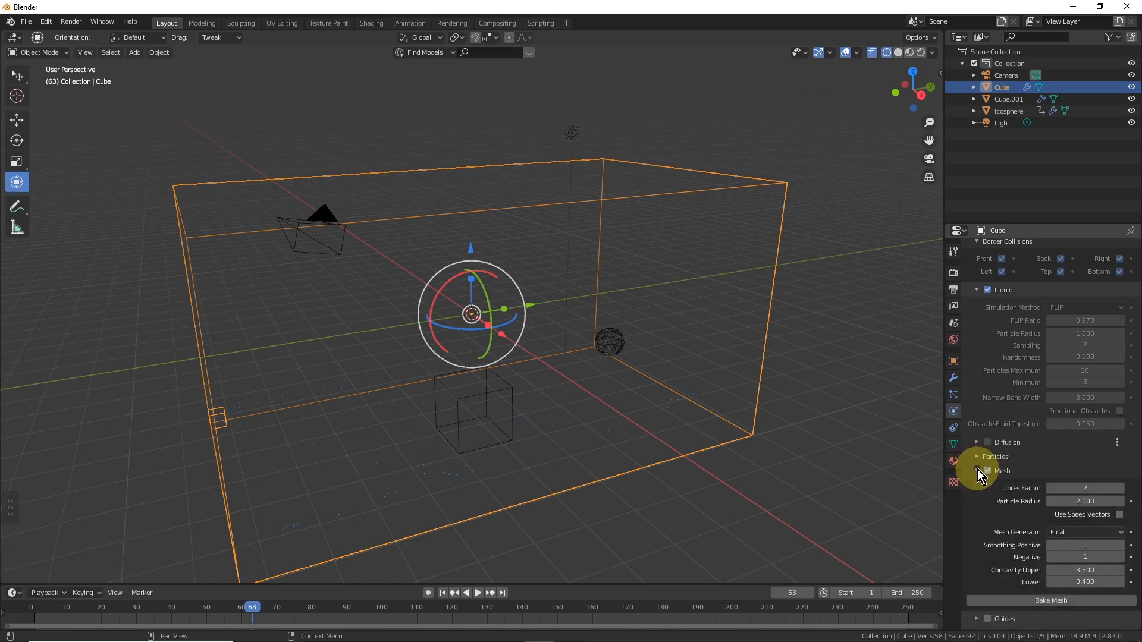
scroll(1017, 406, "down", 5)
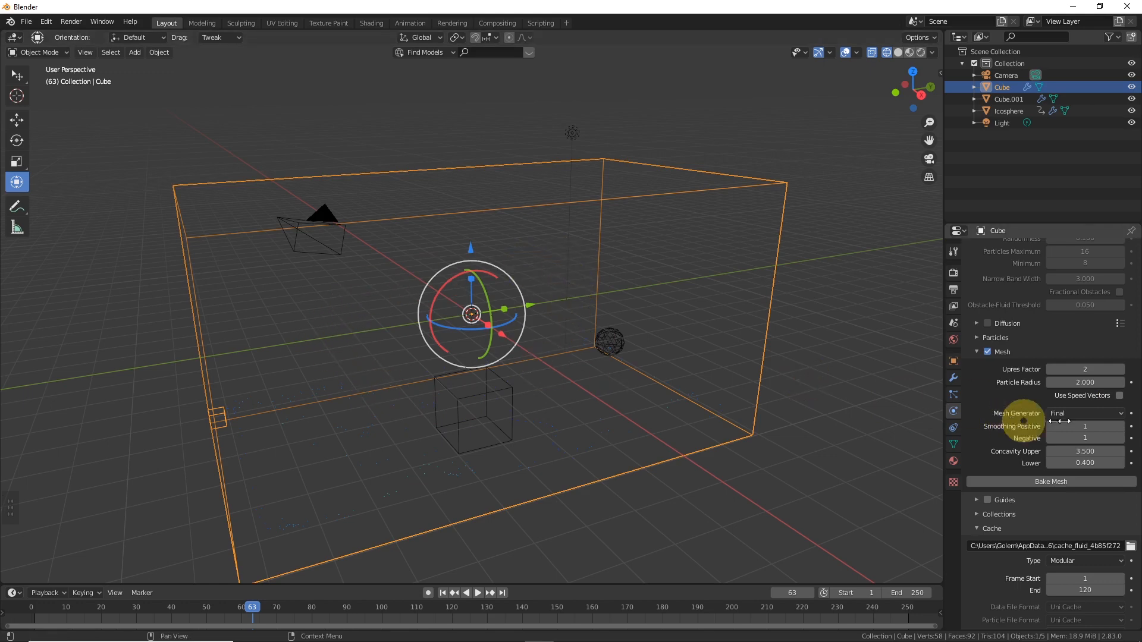
left_click(1121, 396)
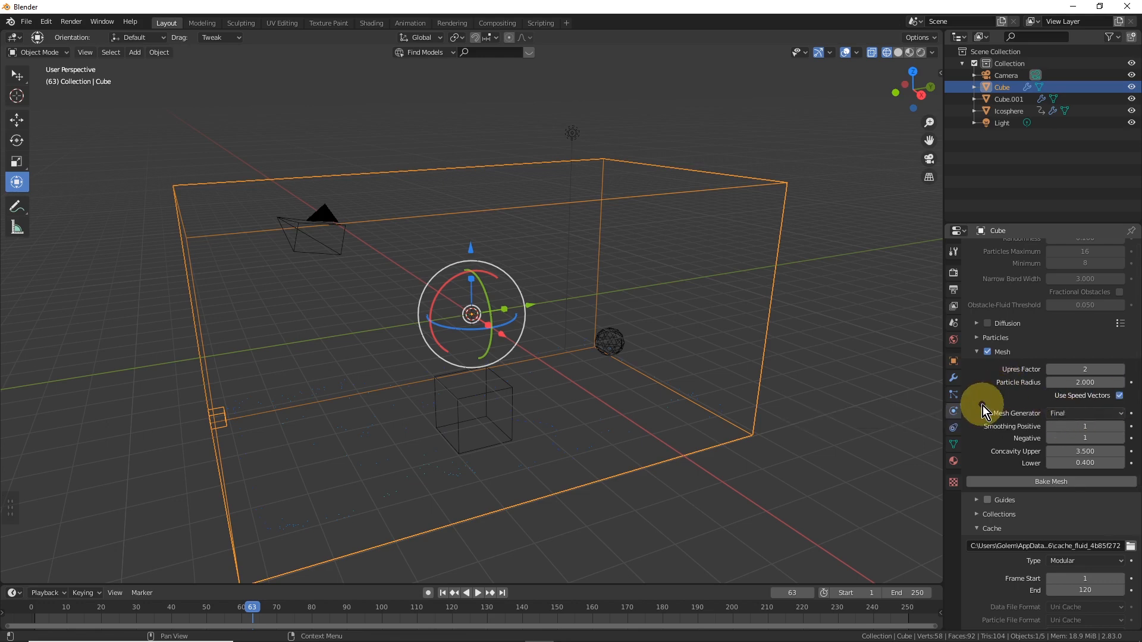
- Compare the domain's locked resolution, time and liquid settings with its still editable mesh settings
scroll(1014, 399, "up", 12)
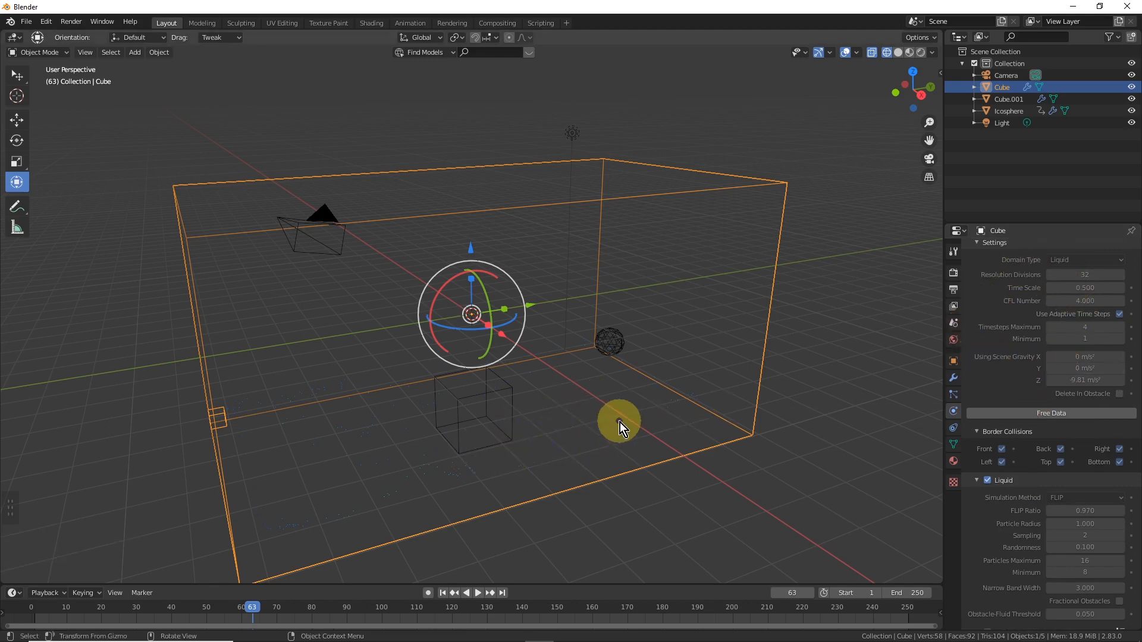
scroll(1045, 414, "down", 11)
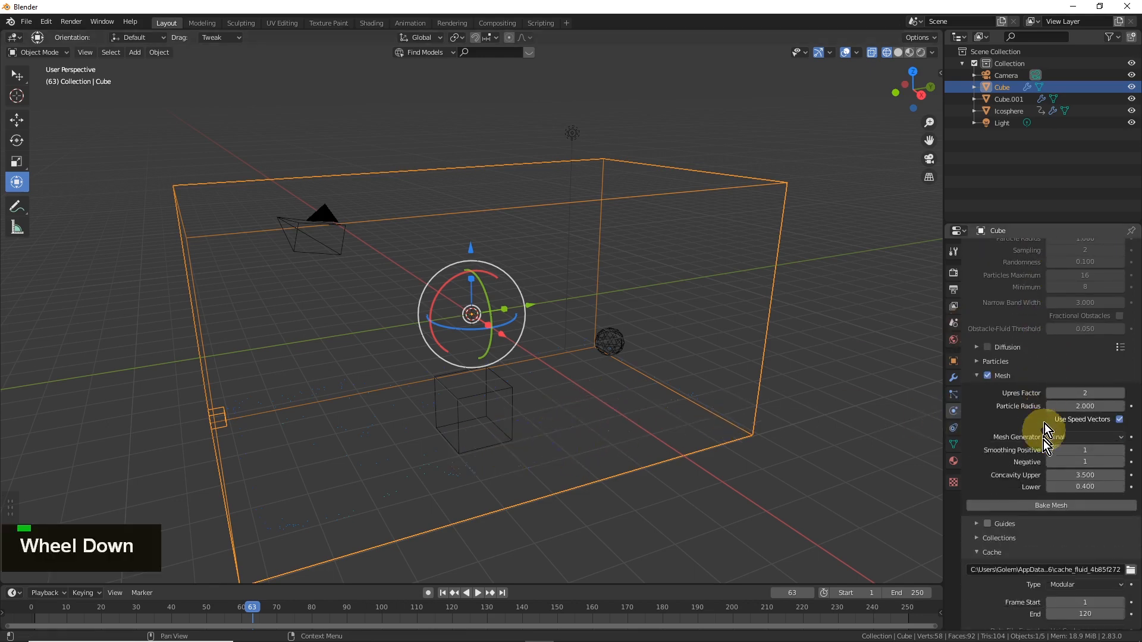
scroll(1031, 425, "down", 2)
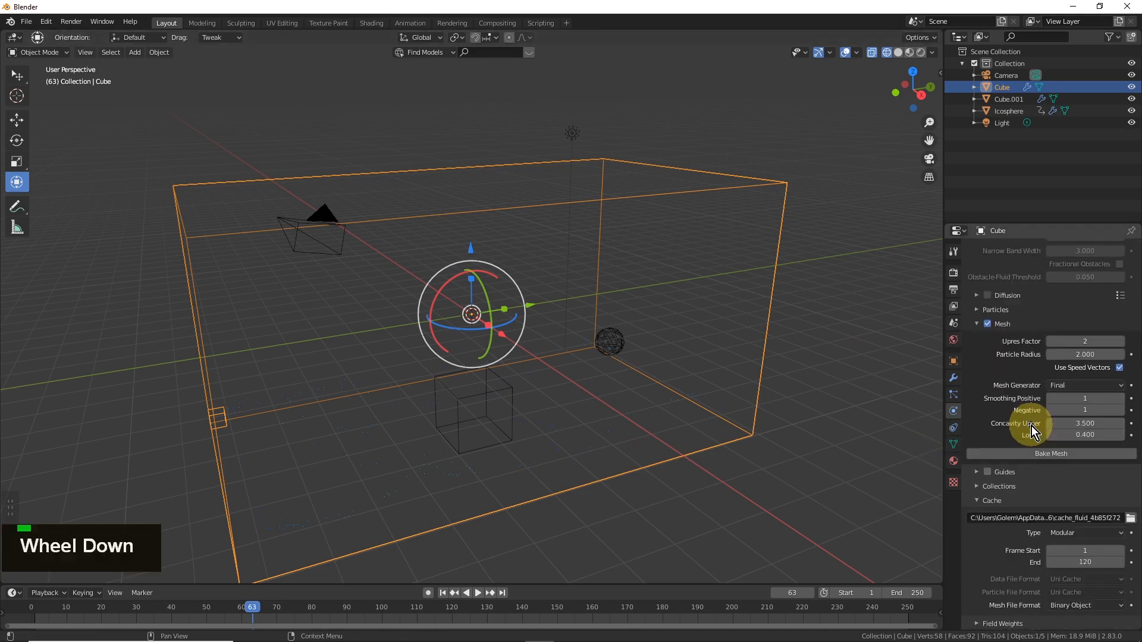
scroll(1013, 406, "up", 5)
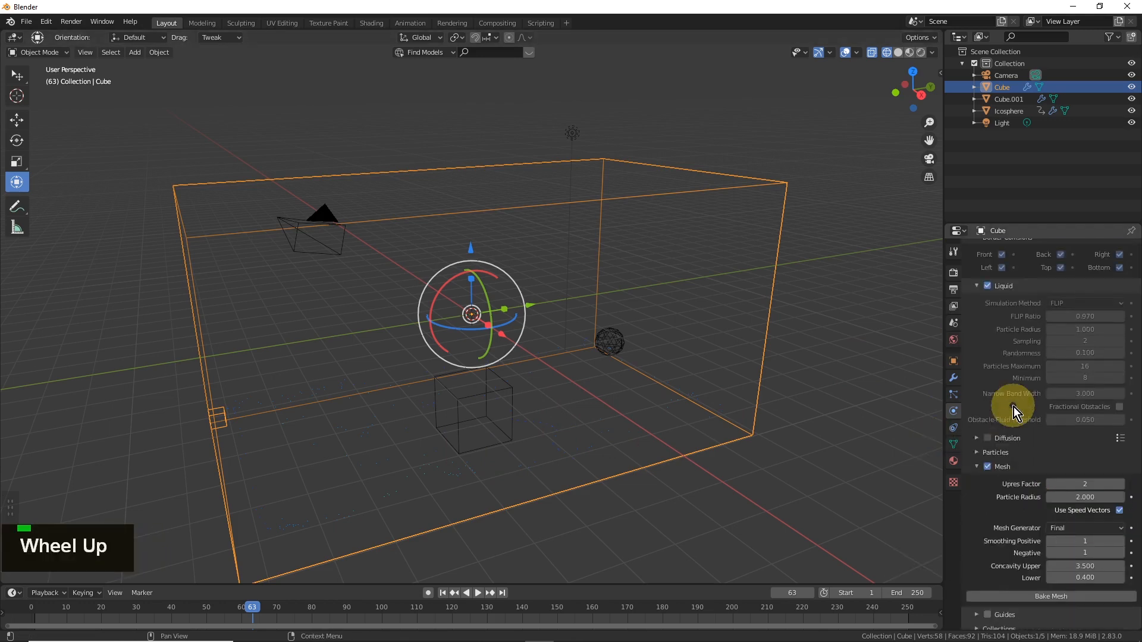
scroll(1014, 407, "up", 8)
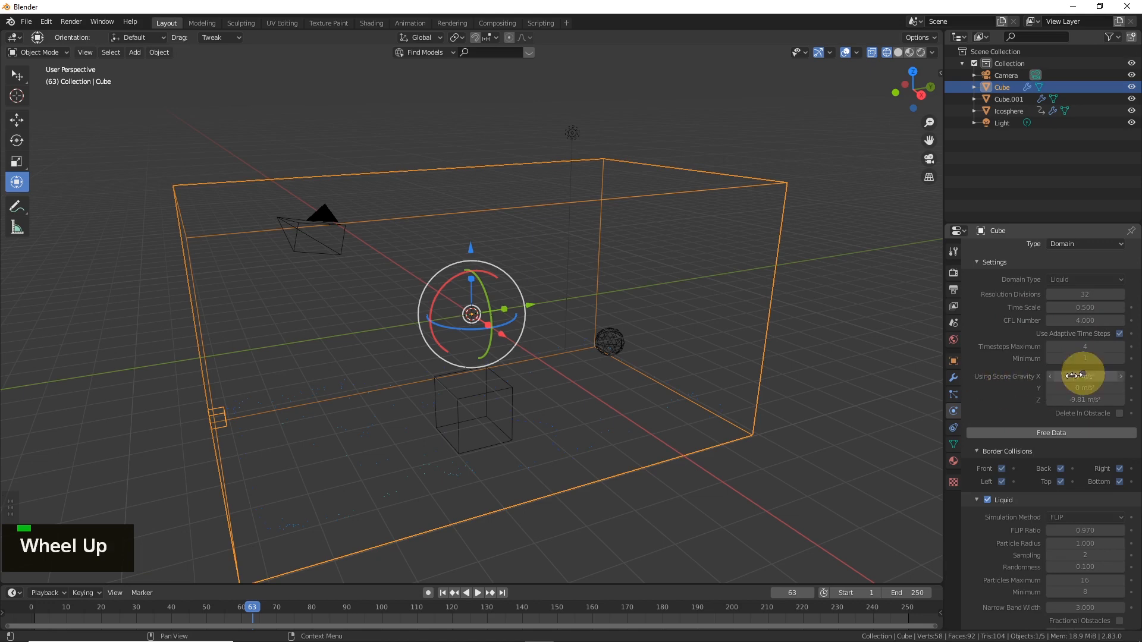
scroll(1022, 393, "down", 8)
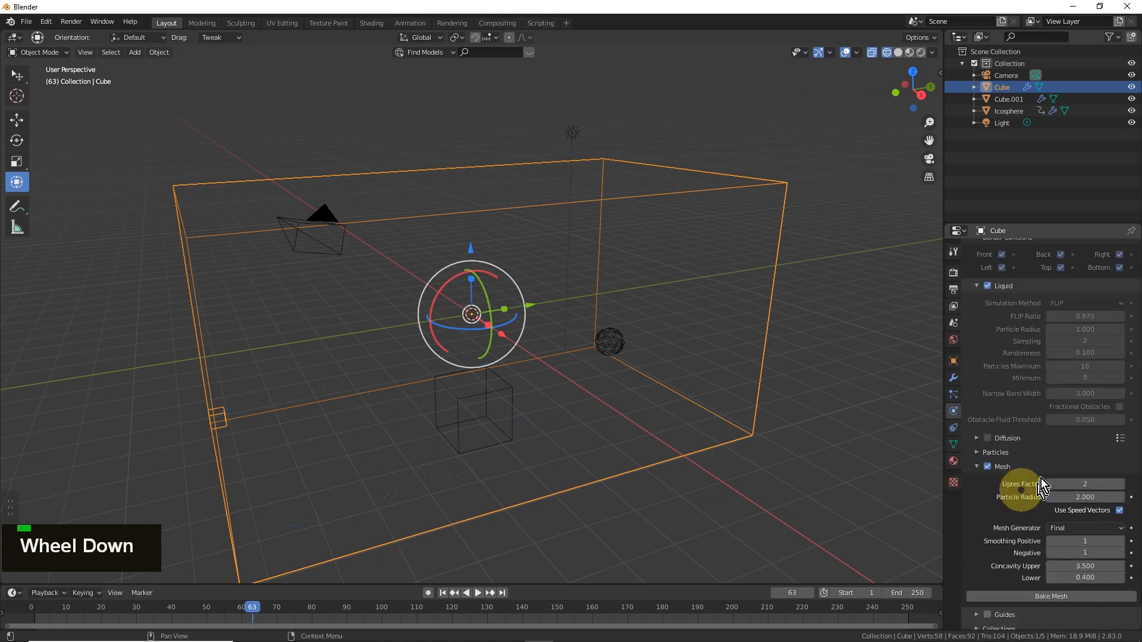
scroll(1041, 477, "up", 9)
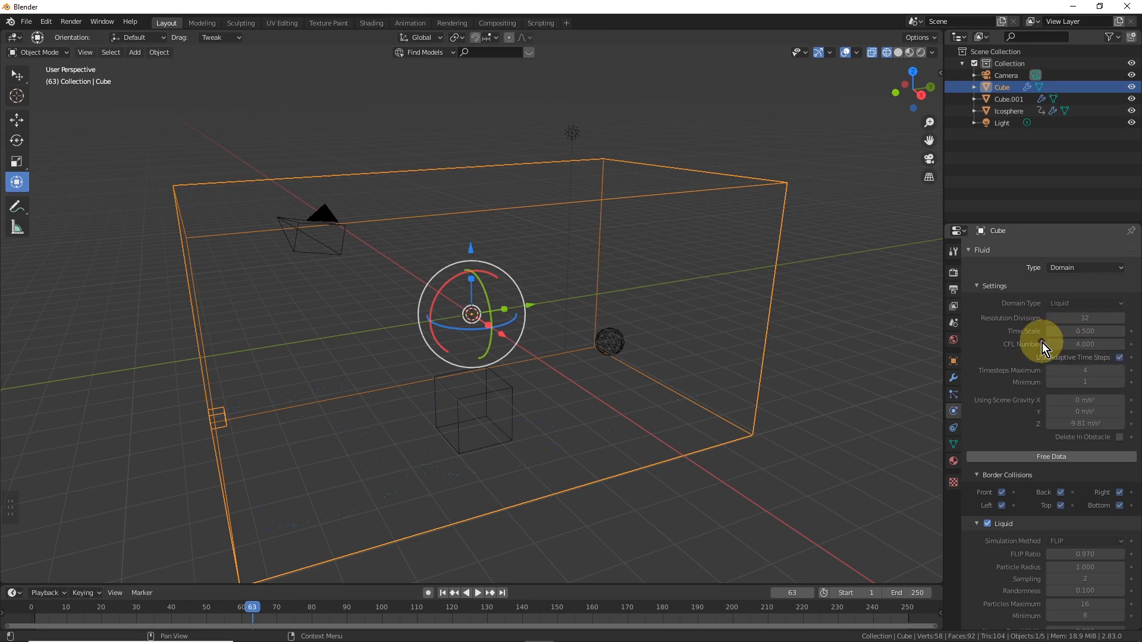
scroll(1019, 359, "down", 5)
scroll(1016, 347, "up", 5)
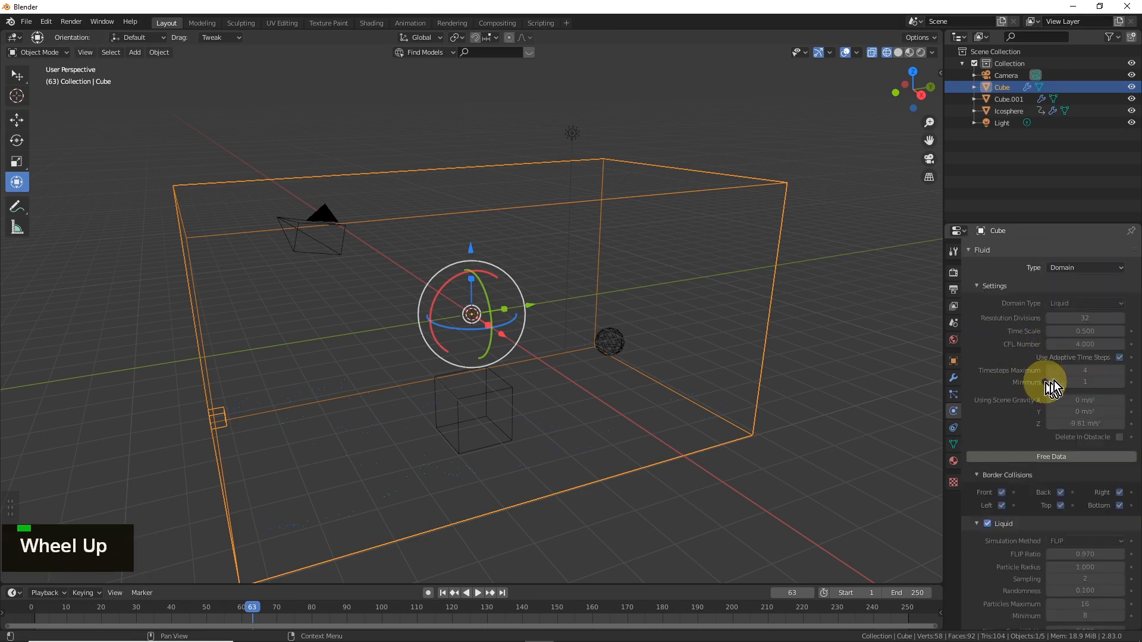
scroll(1032, 378, "down", 3)
scroll(1029, 379, "up", 2)
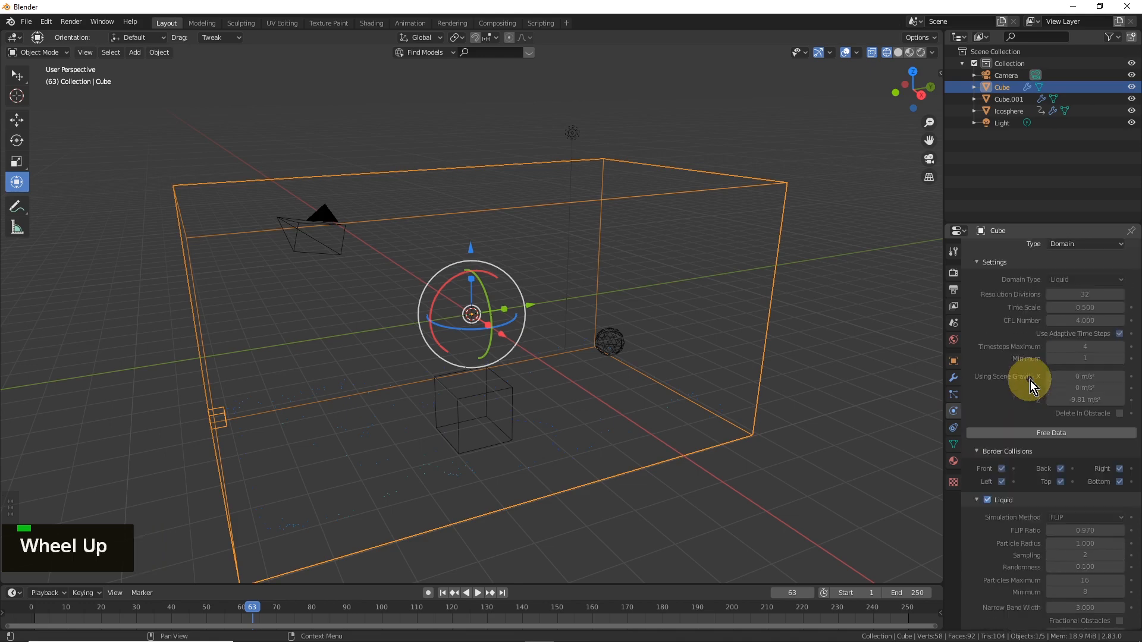
- Bake the liquid domain's mesh with an Upres Factor of 2 and a Particle Radius of 2.000
scroll(992, 356, "down", 6)
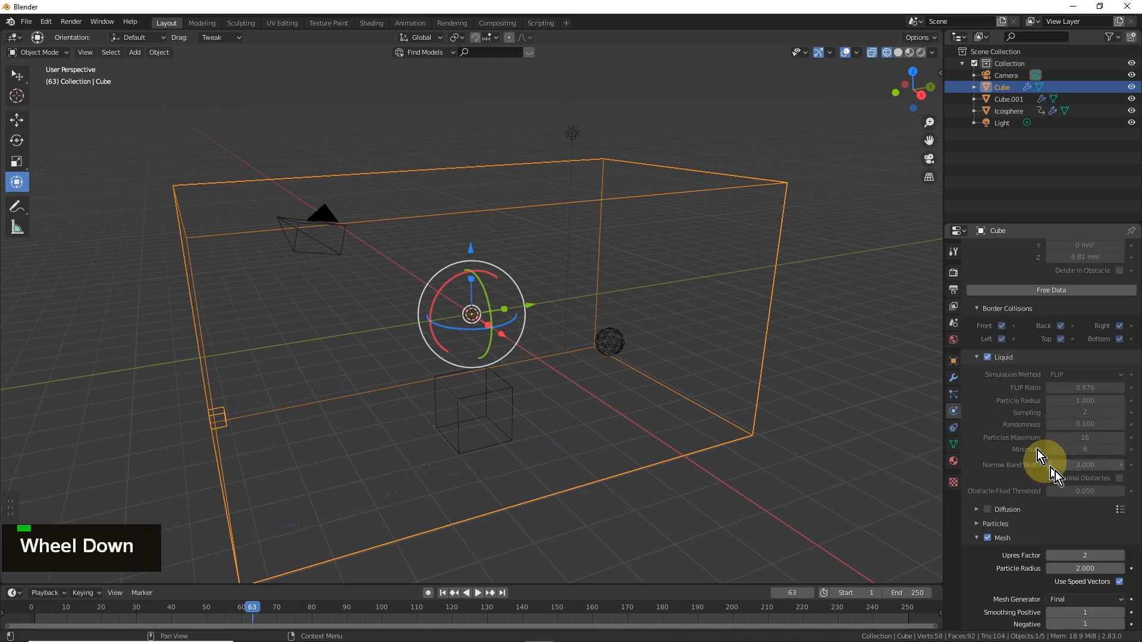
scroll(1017, 420, "down", 4)
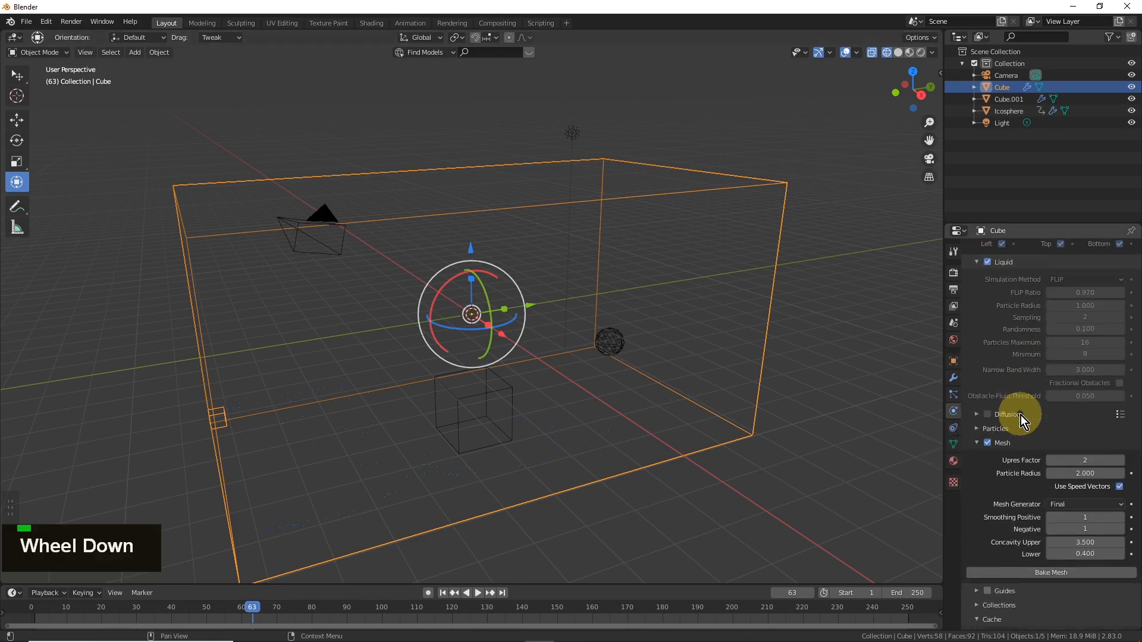
left_click(1048, 570)
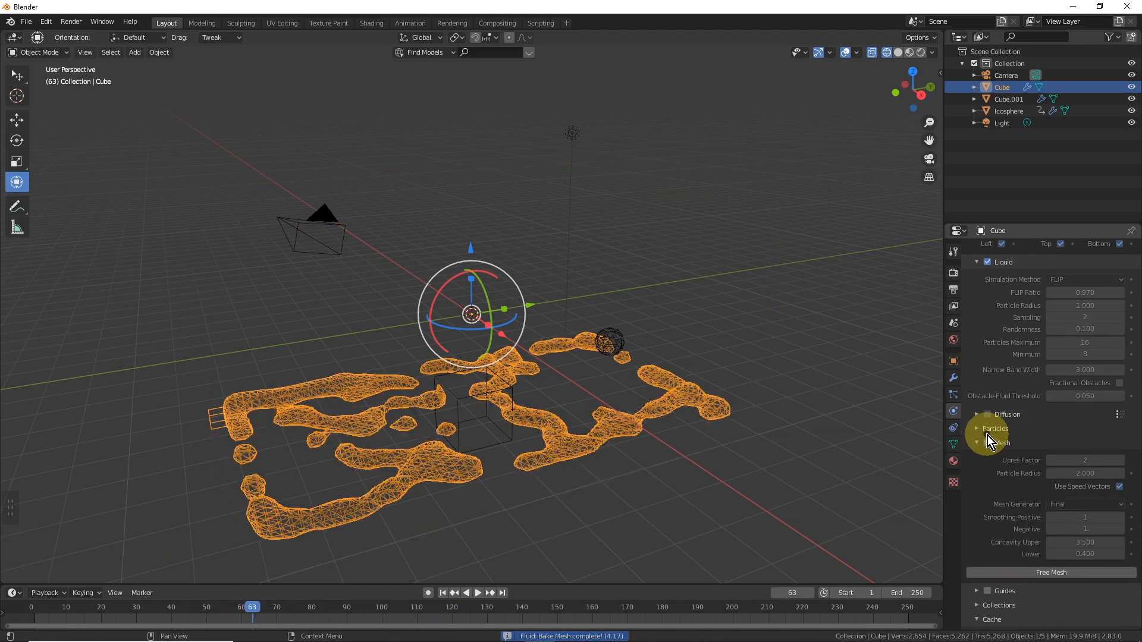
- Play the animation from frame 0 to examine how the baked liquid mesh spreads around the small cube
left_click_drag(255, 604, 13, 611)
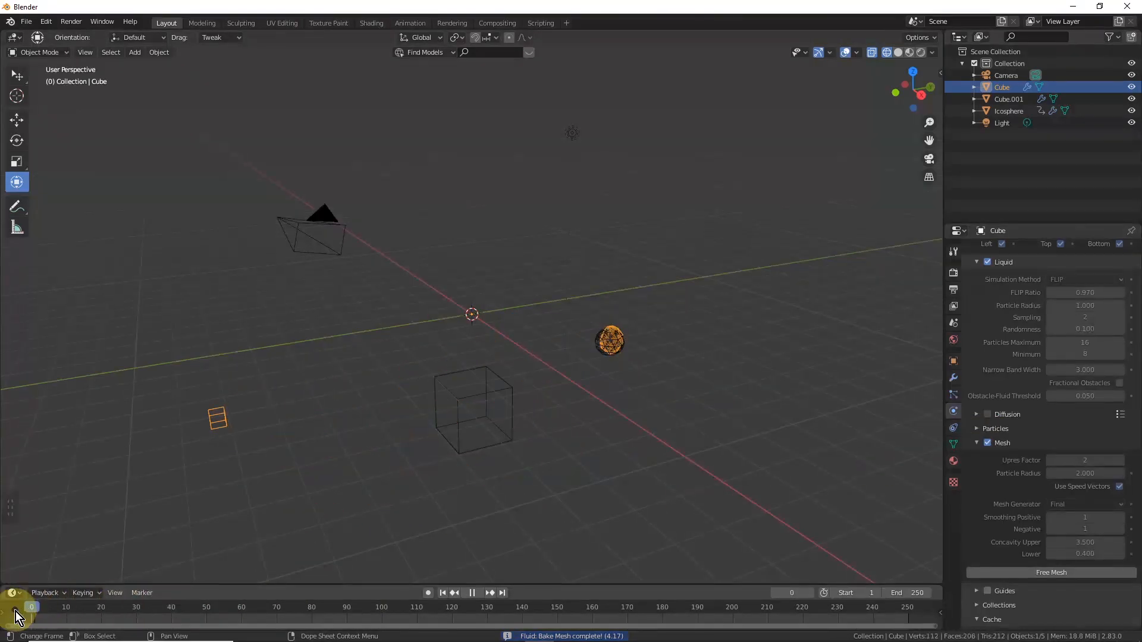
key("space")
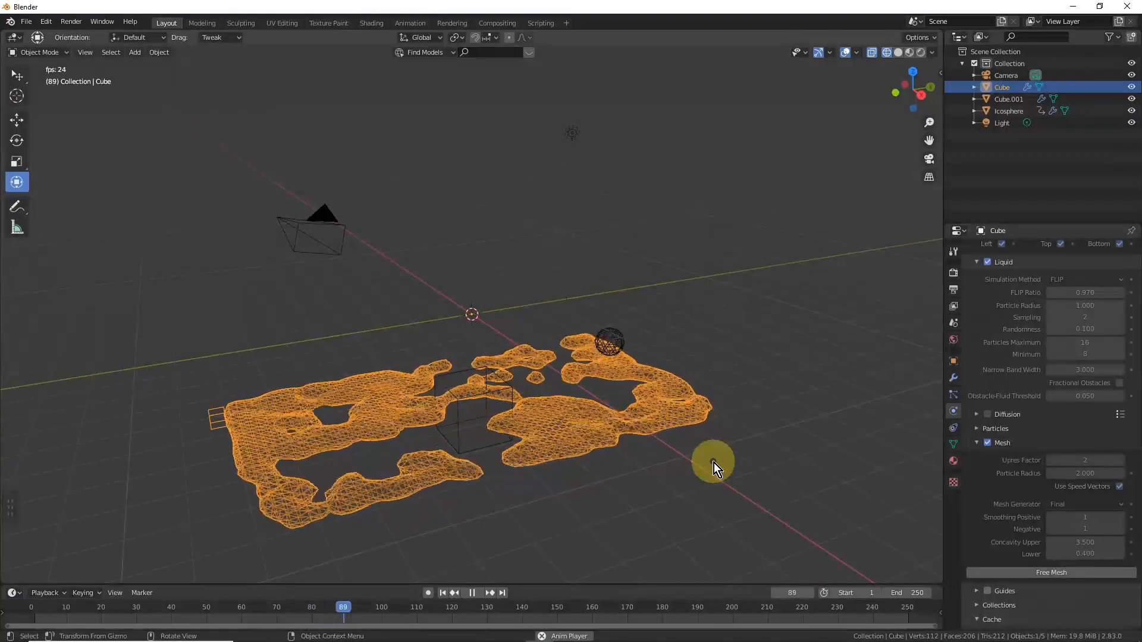
key("space")
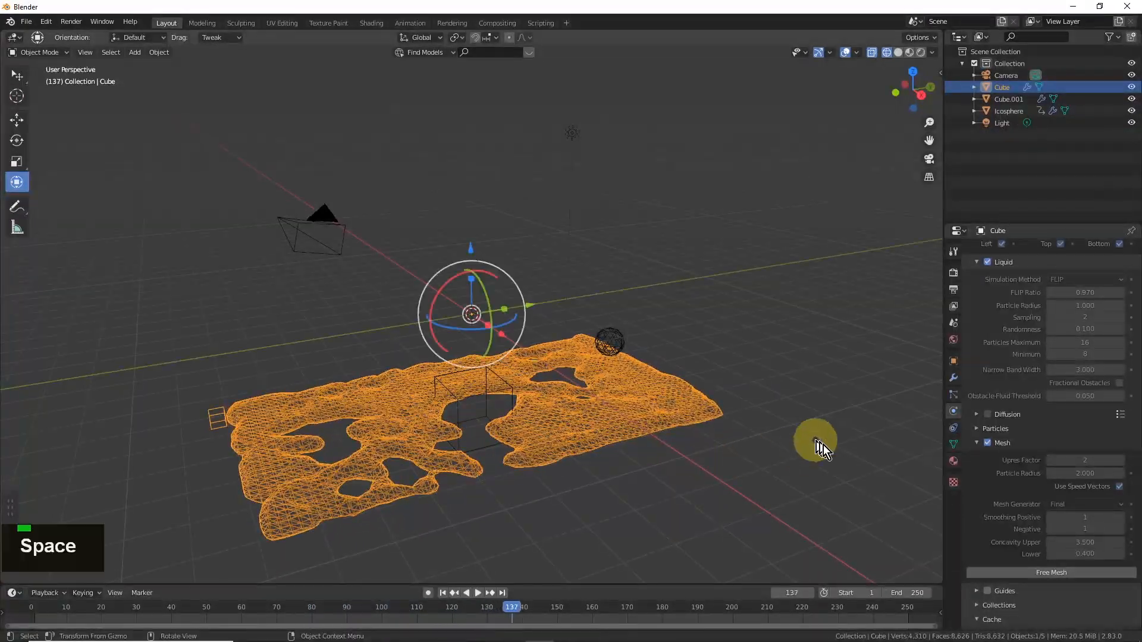
- Replay the baked liquid from frame 0 and stop at frame 16
left_click(55, 607)
left_click_drag(55, 608, 31, 606)
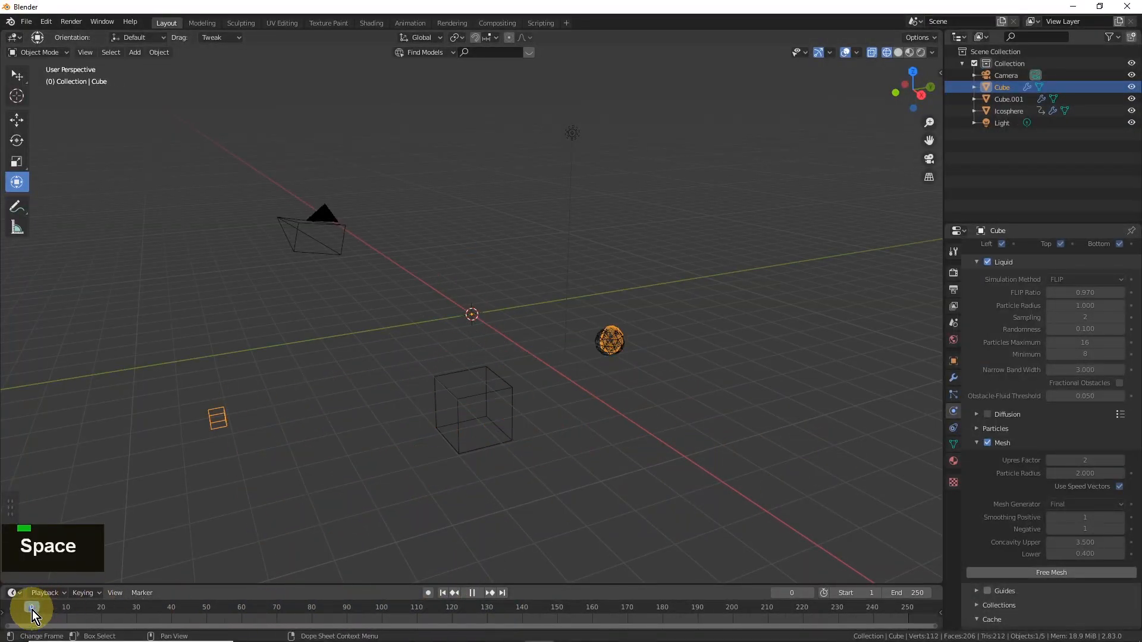
key("space")
key("space")
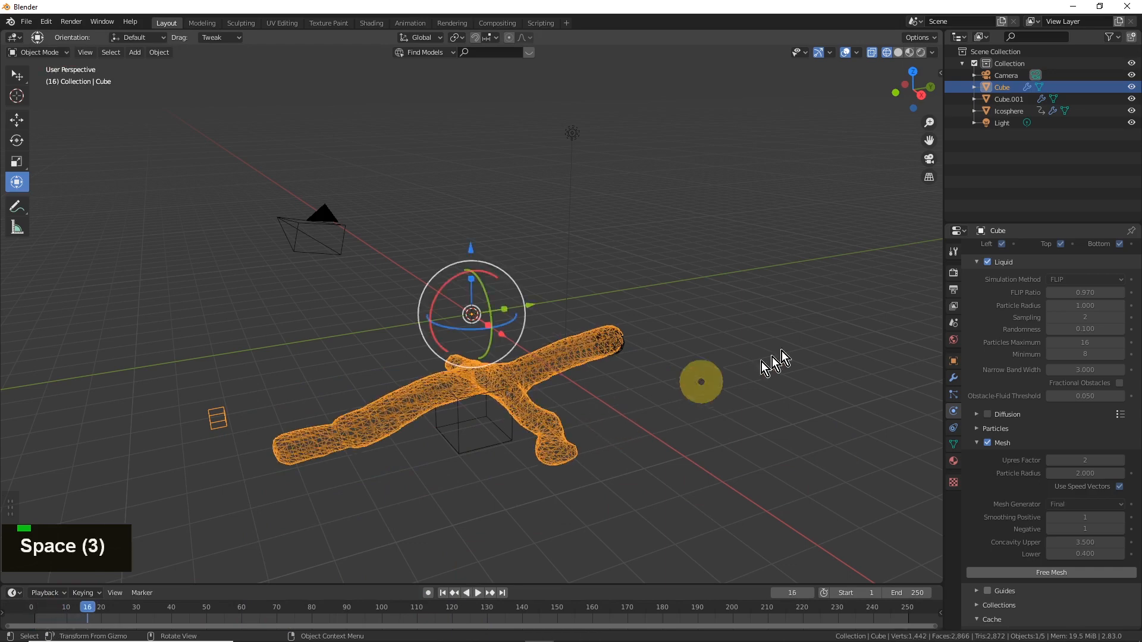
- Switch the viewport to rendered shading and apply Shade Smooth to the liquid domain's mesh
left_click(921, 53)
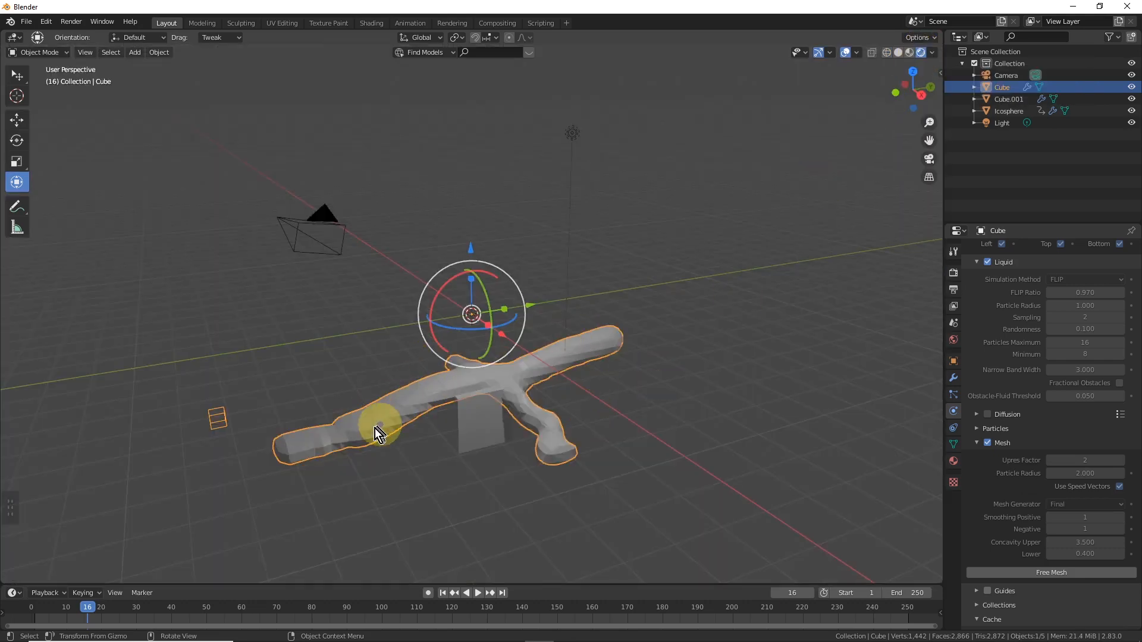
right_click(421, 394)
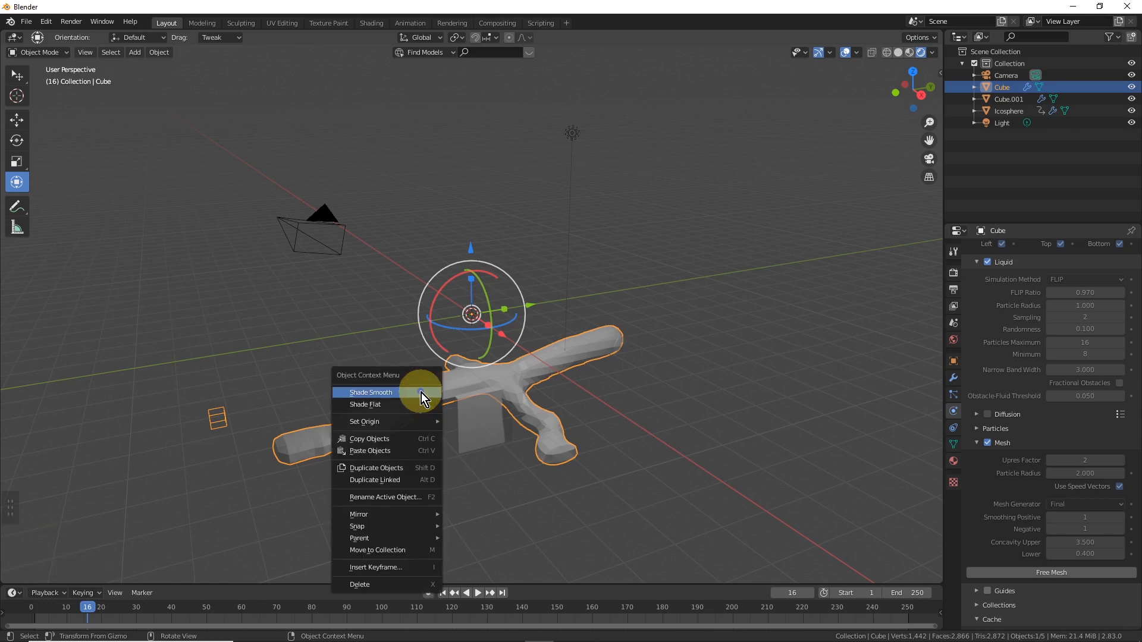
right_click(487, 371)
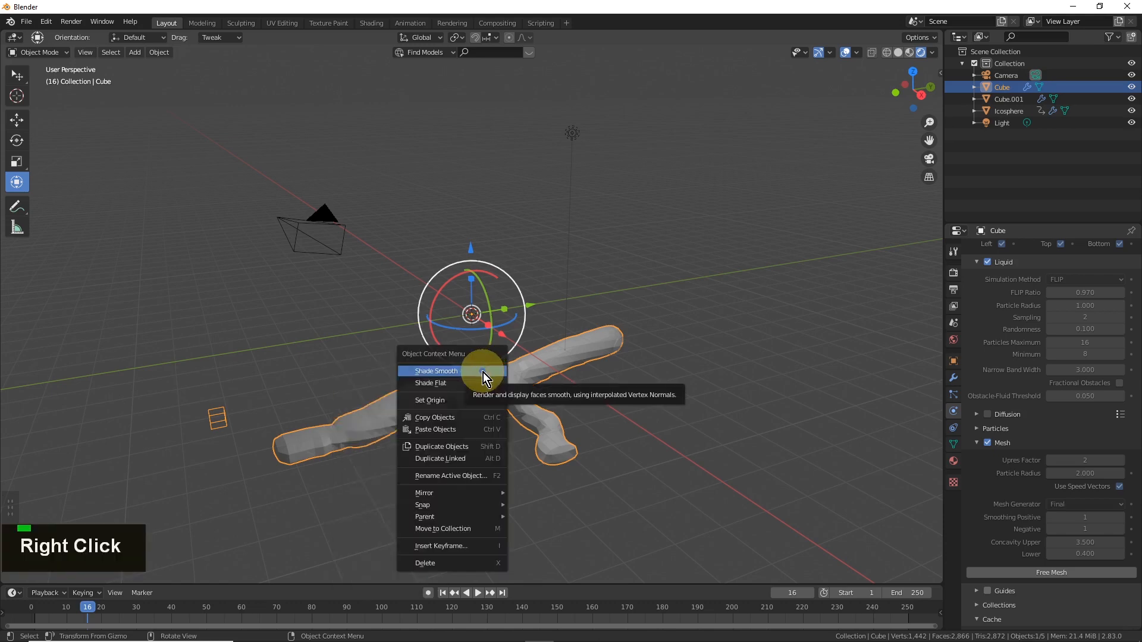
left_click(481, 373)
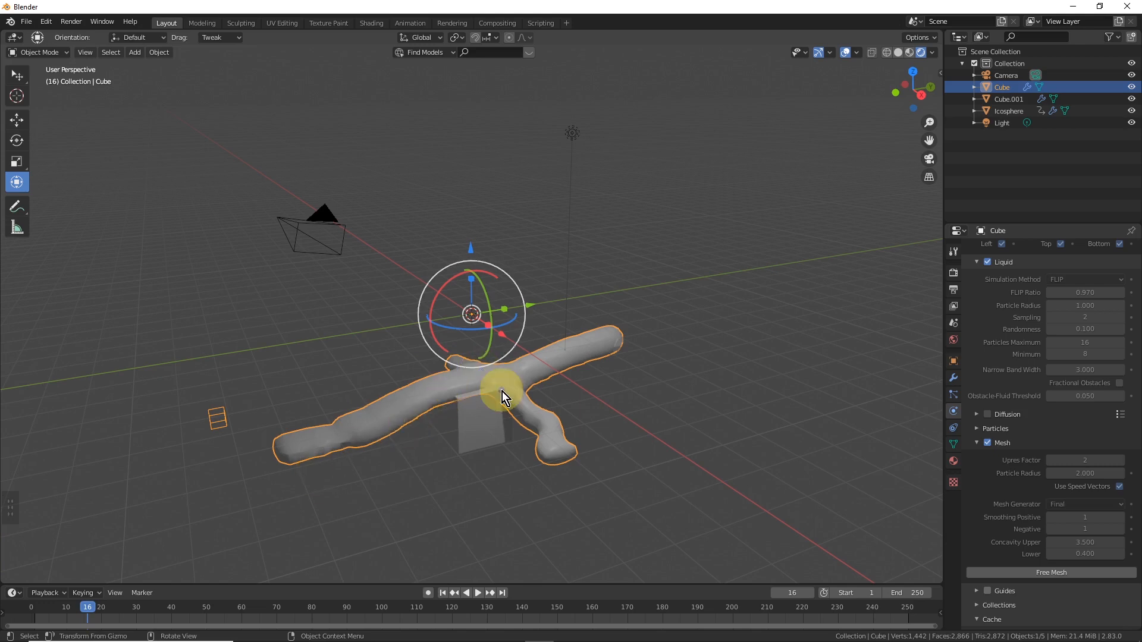
- Change the liquid domain's cache type from Modular to Final
scroll(1042, 418, "up", 10)
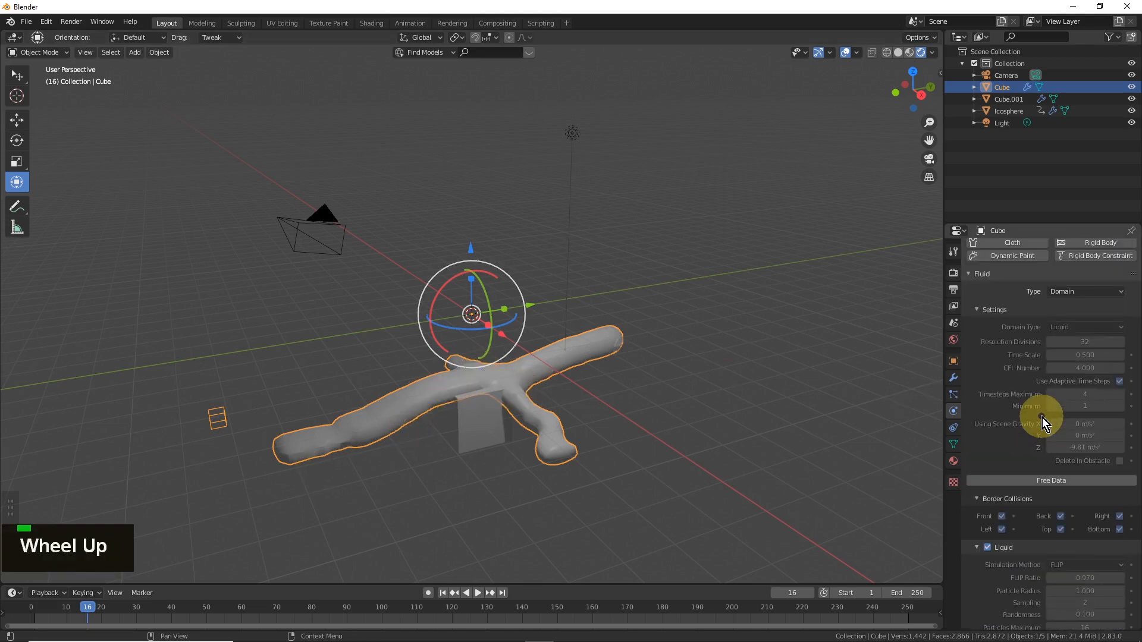
scroll(1055, 414, "down", 3)
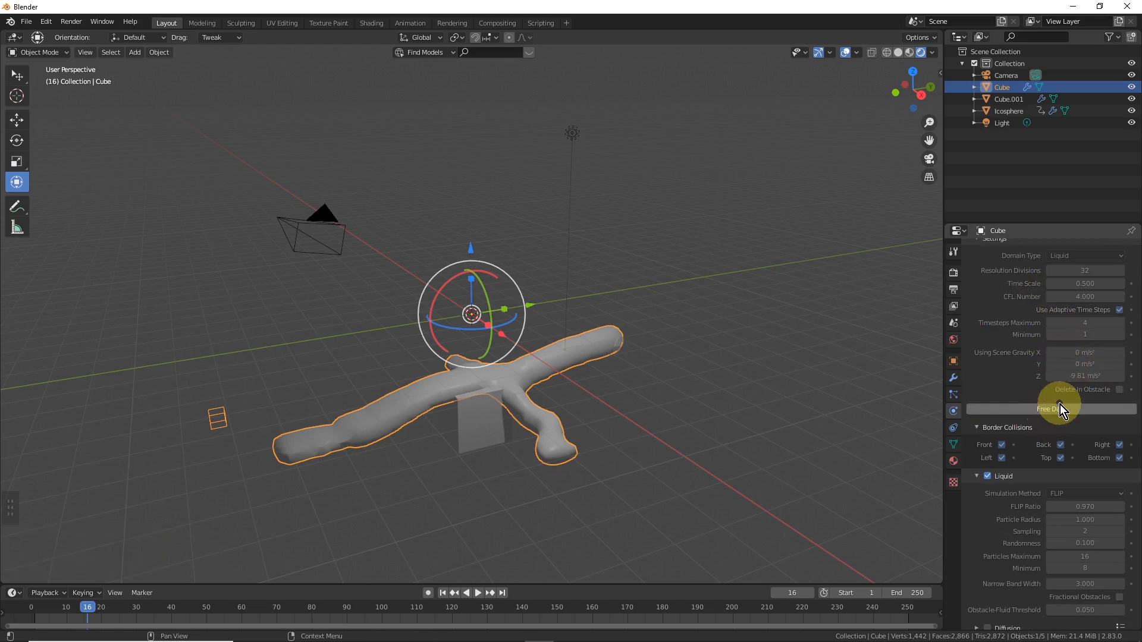
scroll(1060, 404, "down", 14)
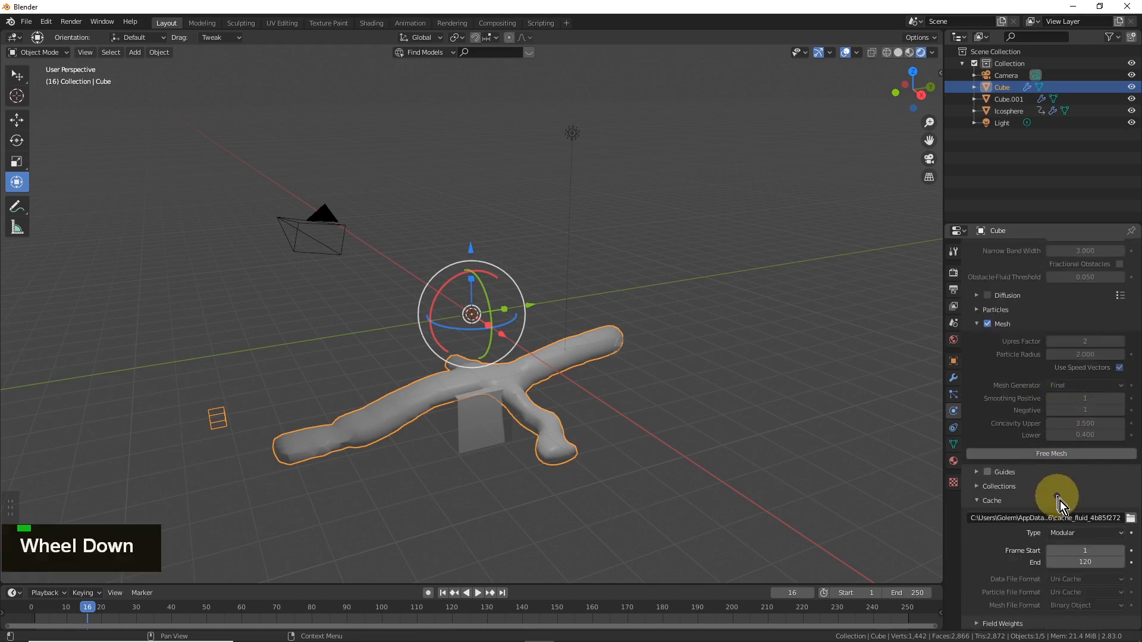
left_click(1089, 532)
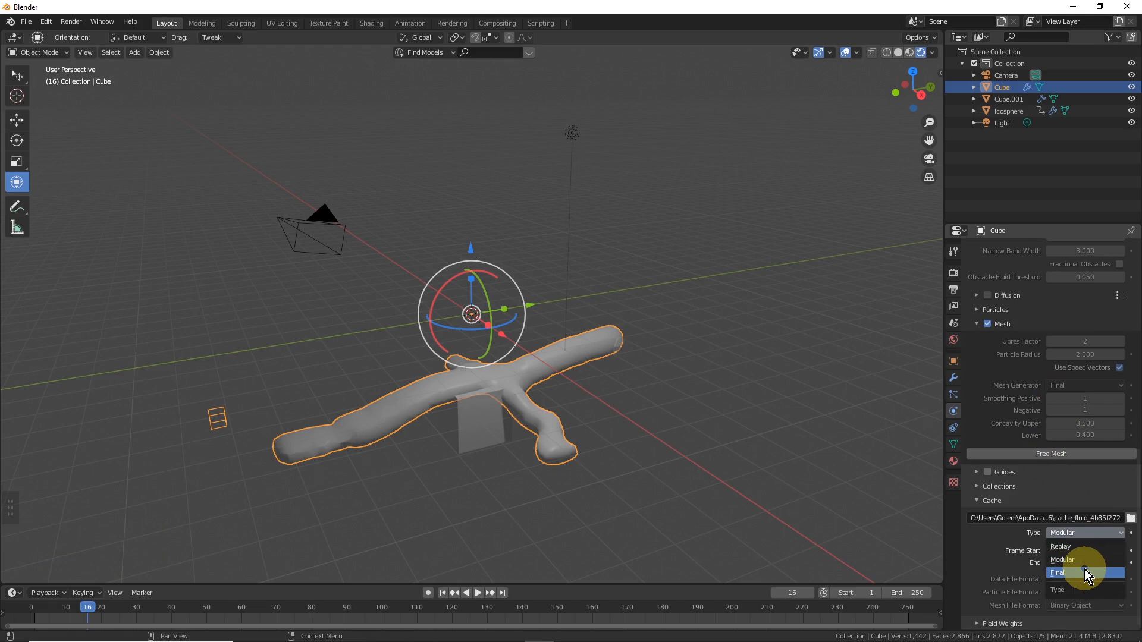
left_click(1065, 572)
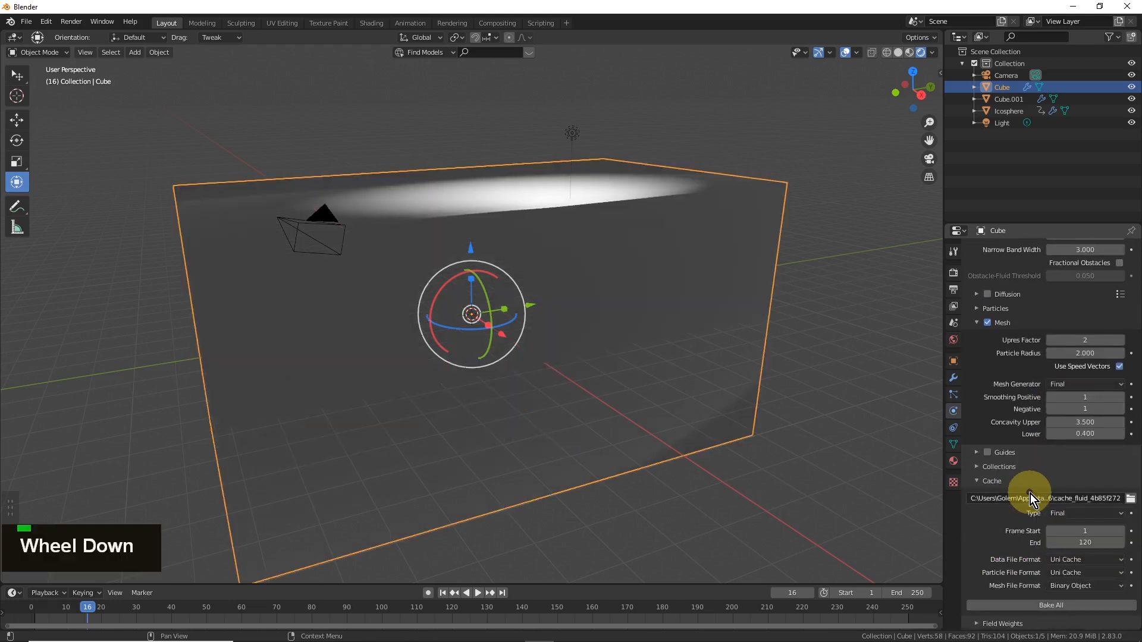
- Set the liquid domain's Resolution Divisions to 64
scroll(1016, 408, "up", 4)
scroll(1016, 408, "up", 14)
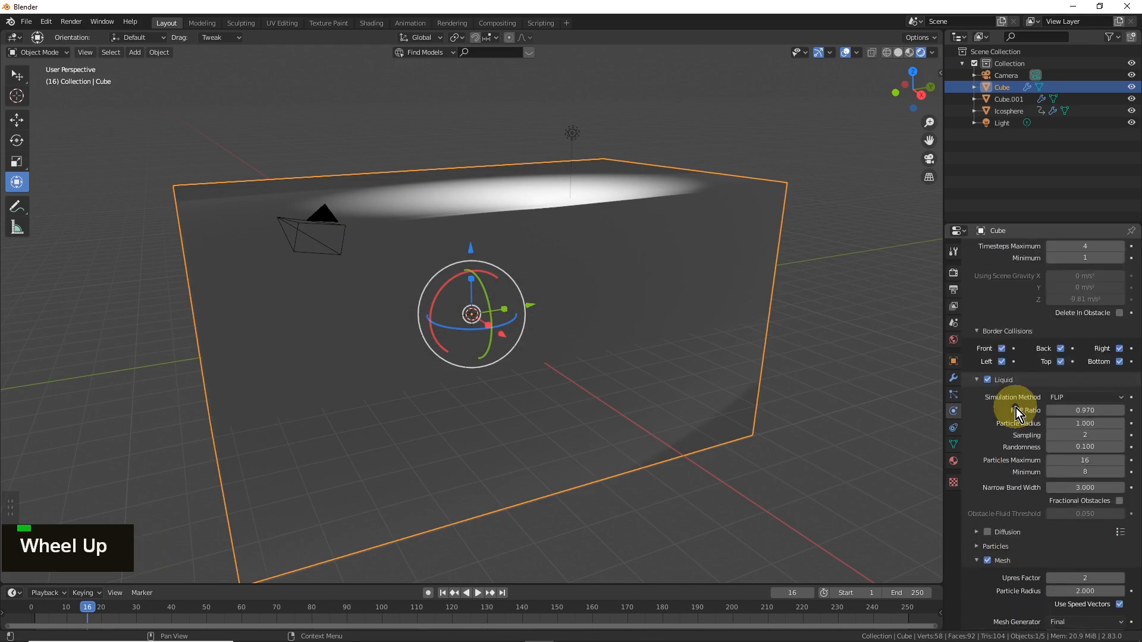
left_click(1083, 391)
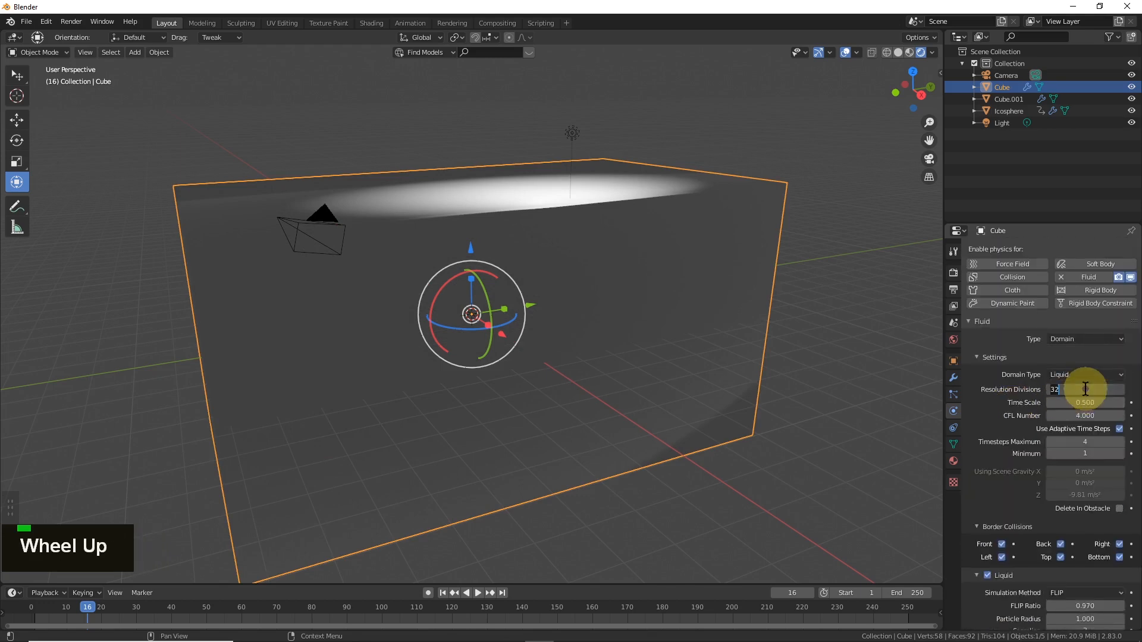
type("6")
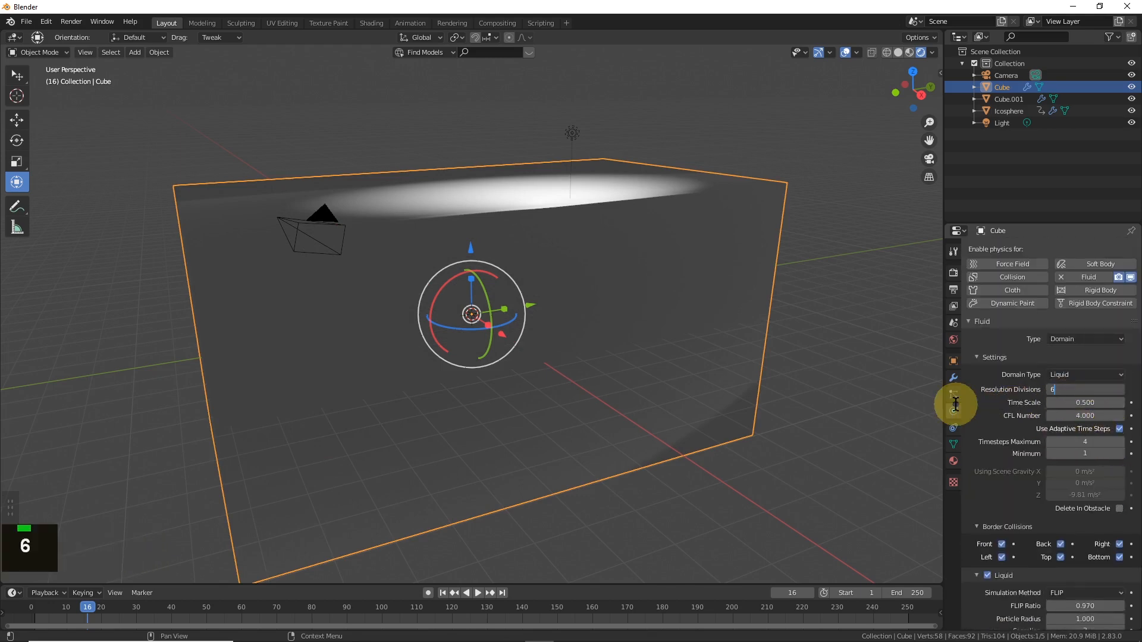
type("4")
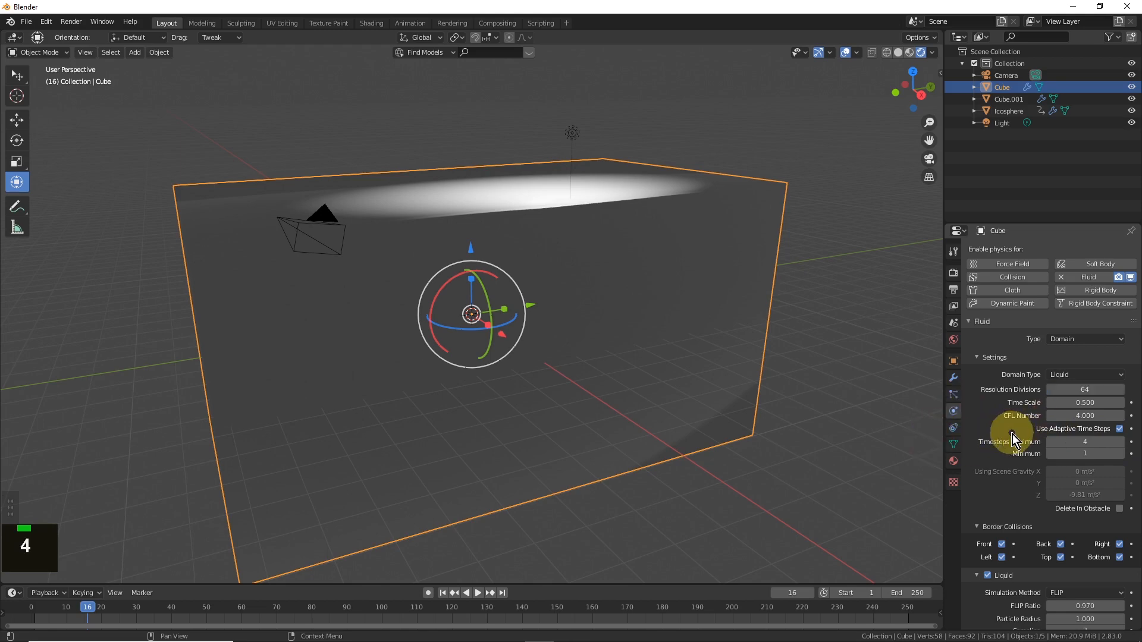
- Bake the whole liquid simulation with Bake All and play the animation from frame 0
scroll(1009, 405, "down", 8)
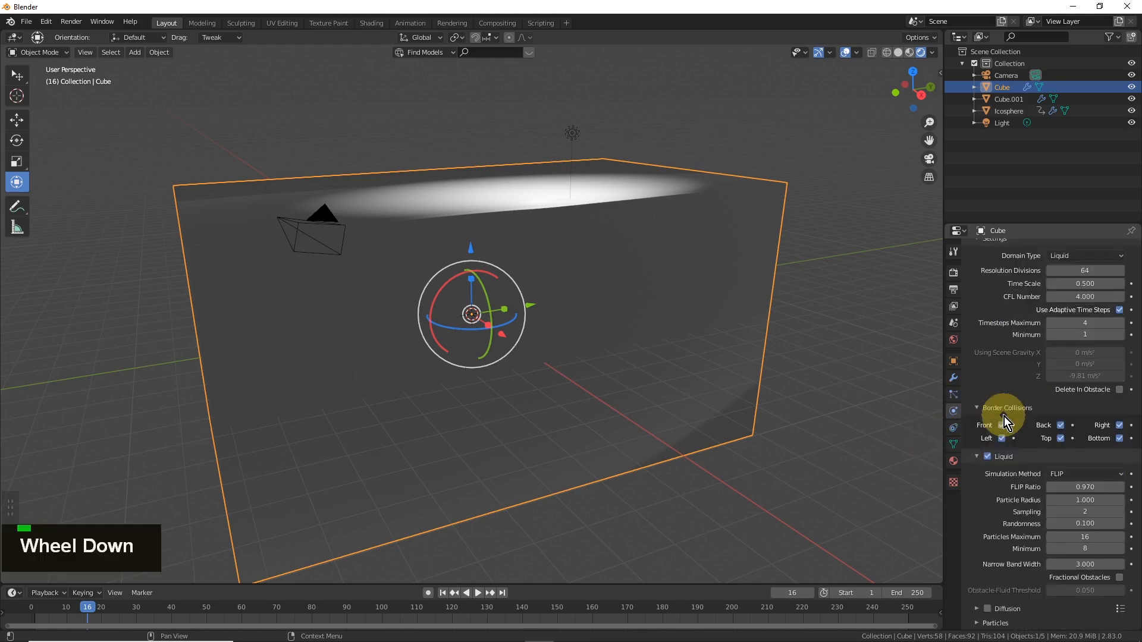
scroll(1004, 416, "down", 6)
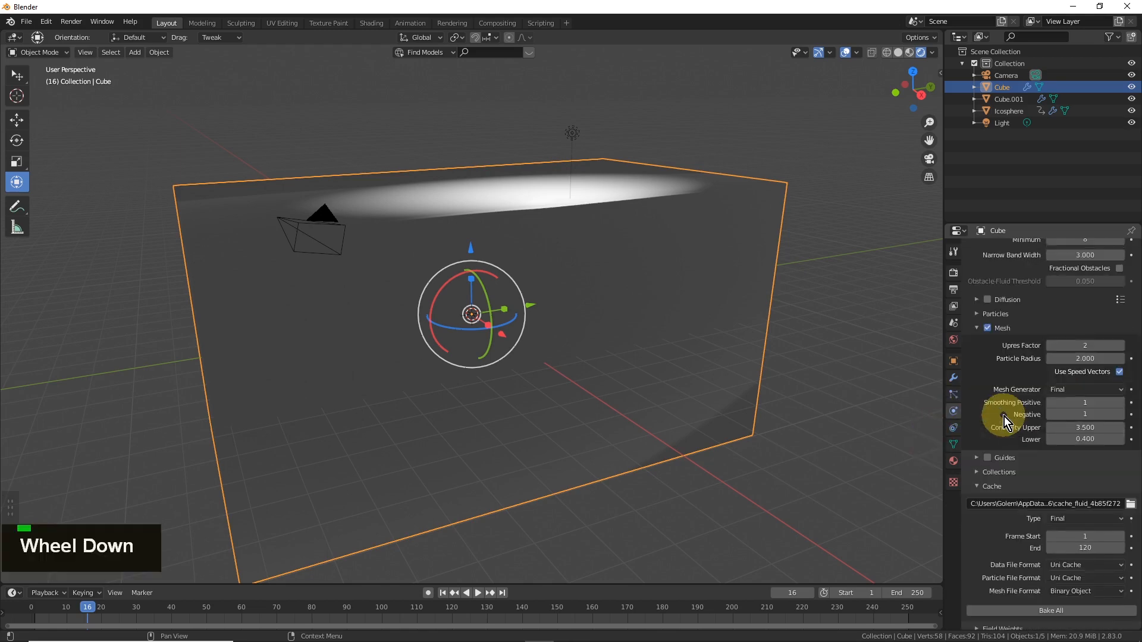
left_click(1034, 603)
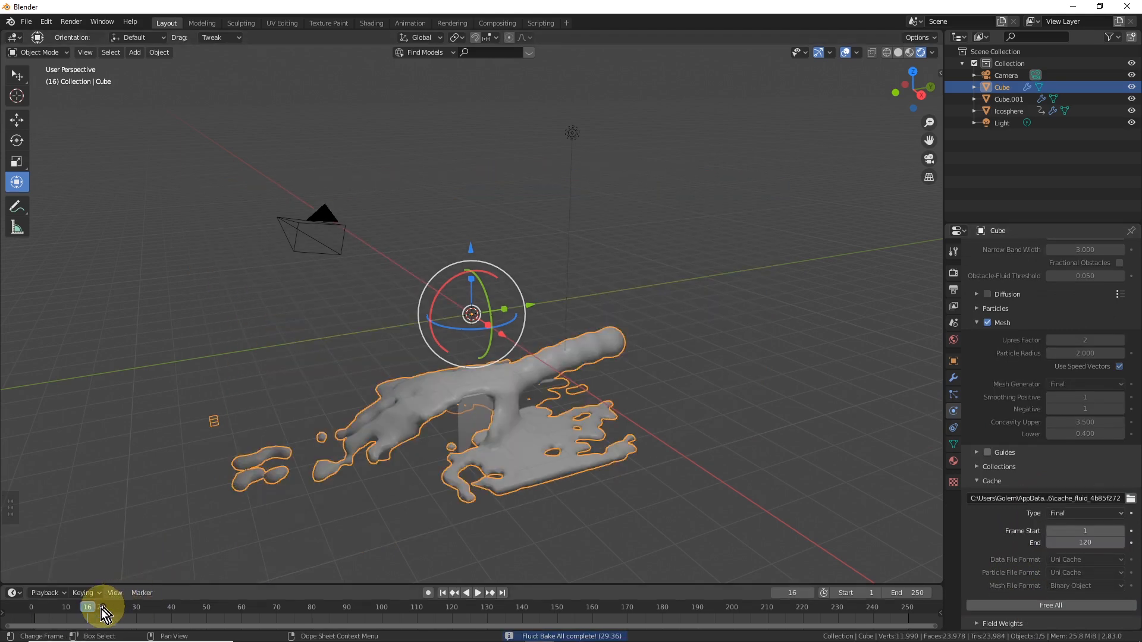
left_click_drag(93, 613, 26, 610)
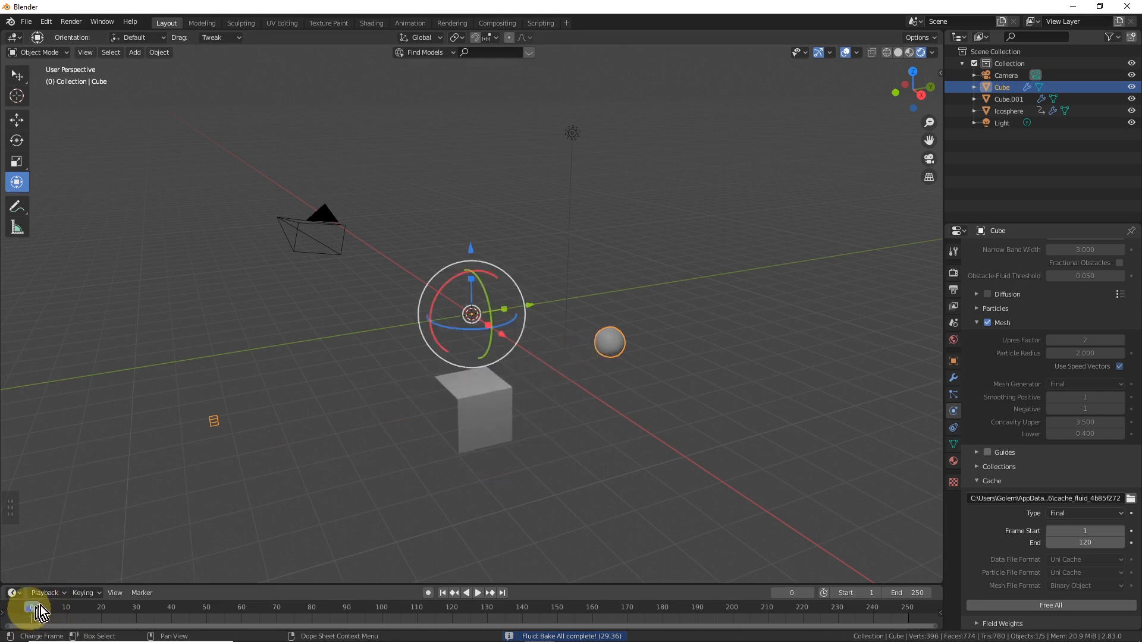
key("space")
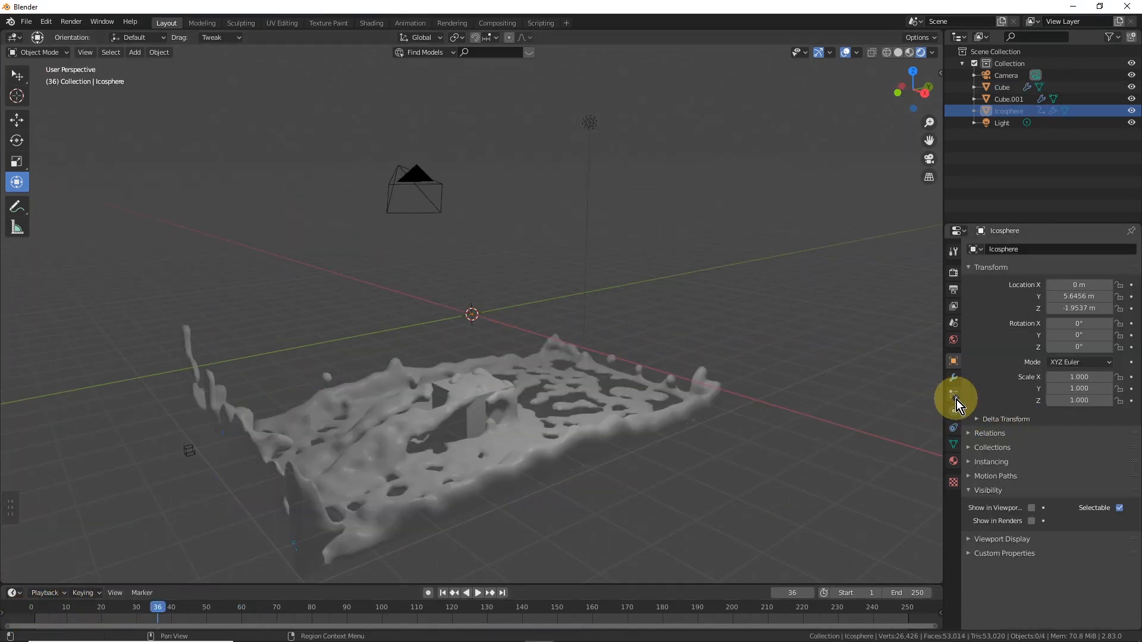
- Reselect the liquid domain and free all of its baked simulation data
left_click(955, 394)
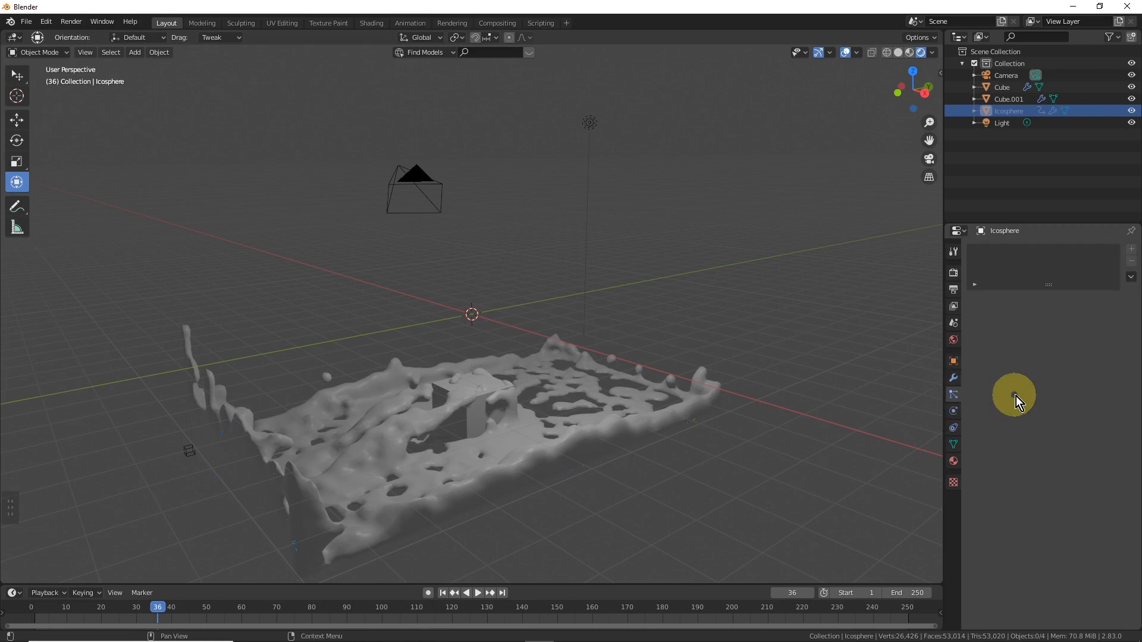
left_click(594, 437)
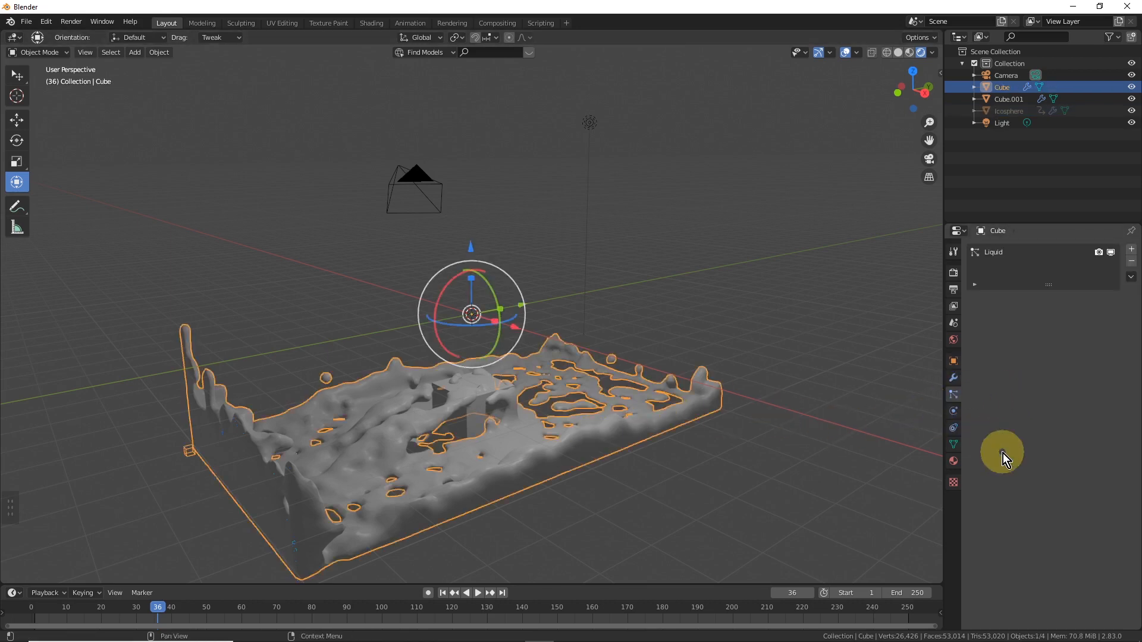
left_click(953, 414)
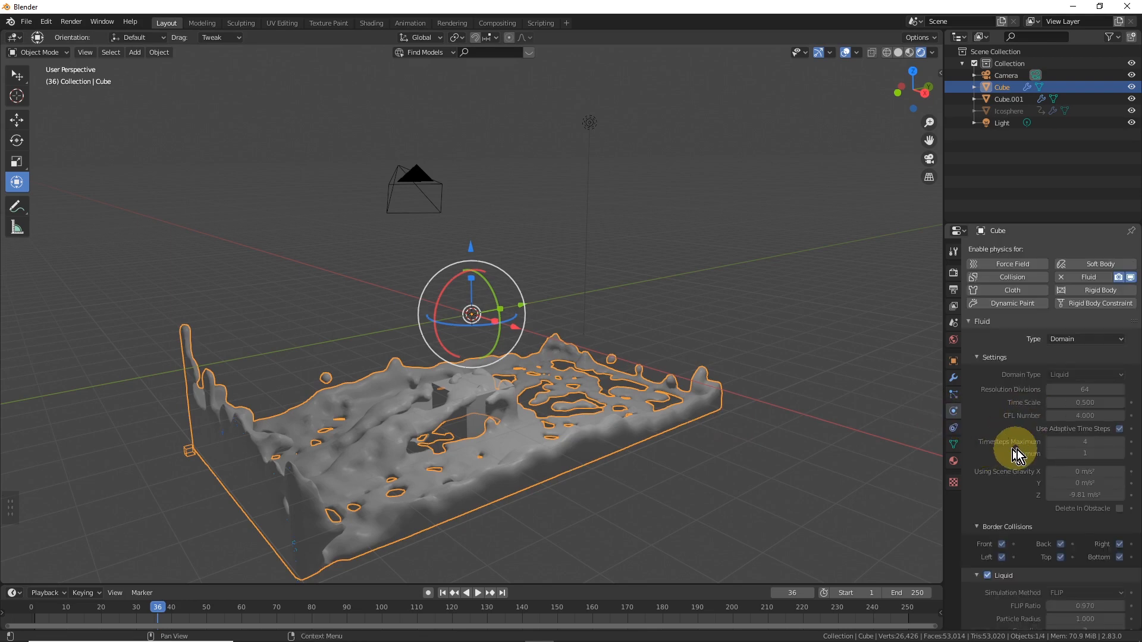
scroll(1017, 450, "down", 10)
scroll(1017, 451, "down", 1)
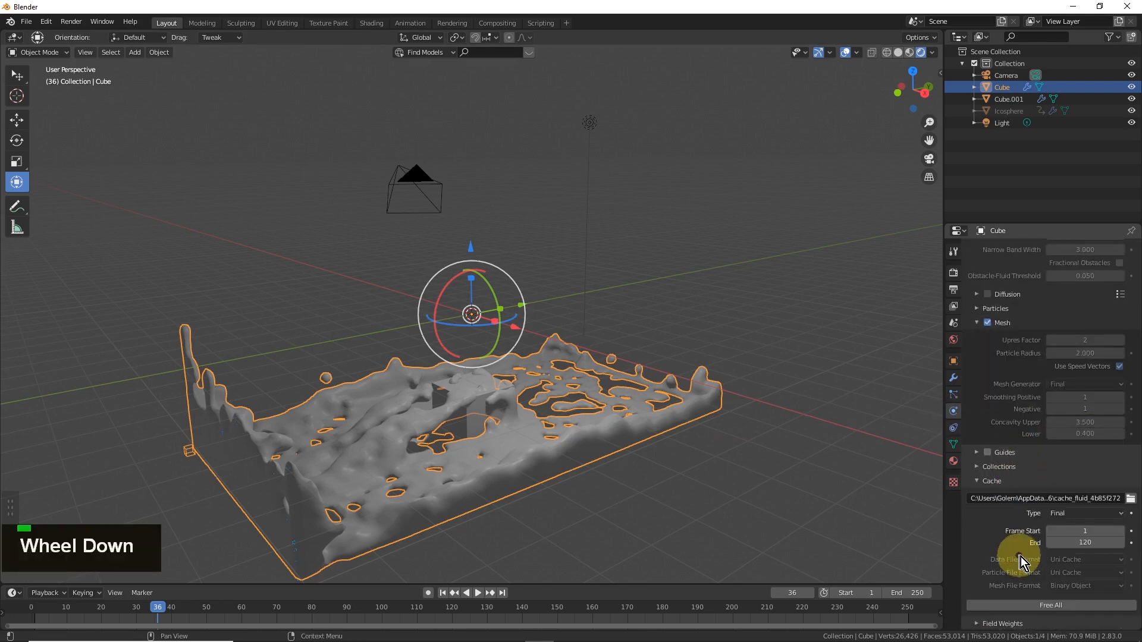
left_click(1059, 600)
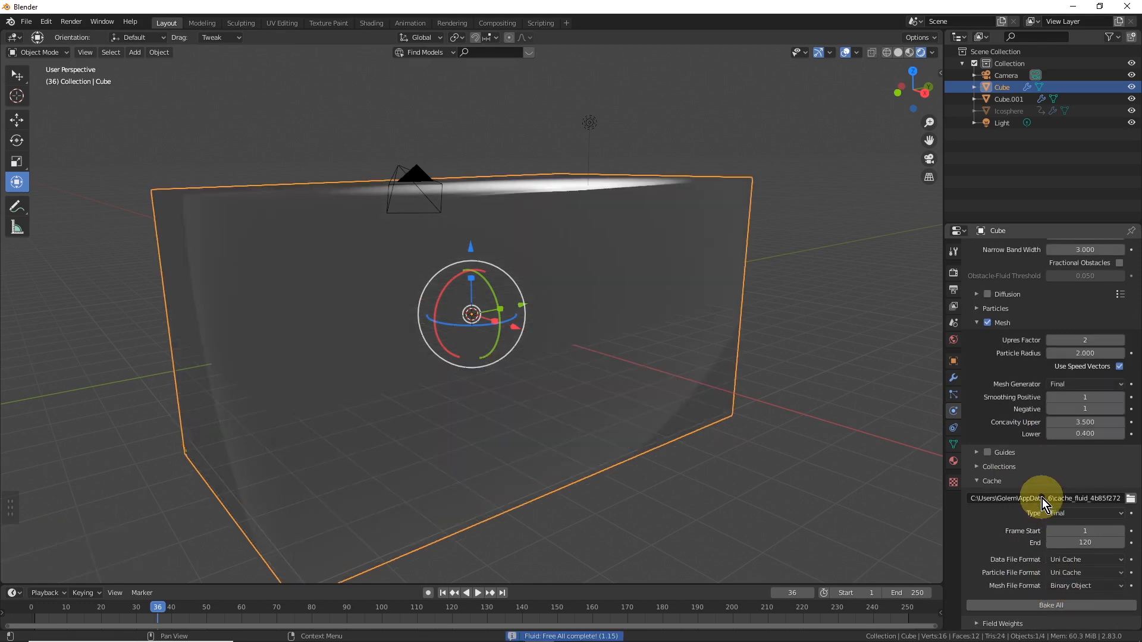
- Raise the liquid domain's Resolution Divisions to 128
scroll(1042, 499, "up", 10)
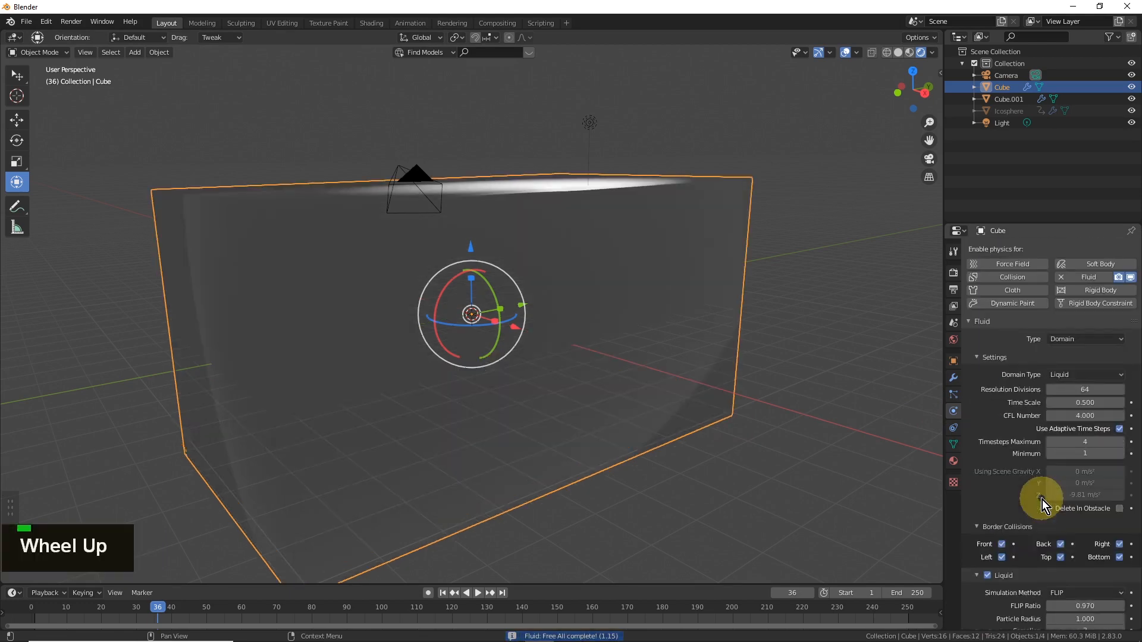
double_click(1091, 394)
type("12")
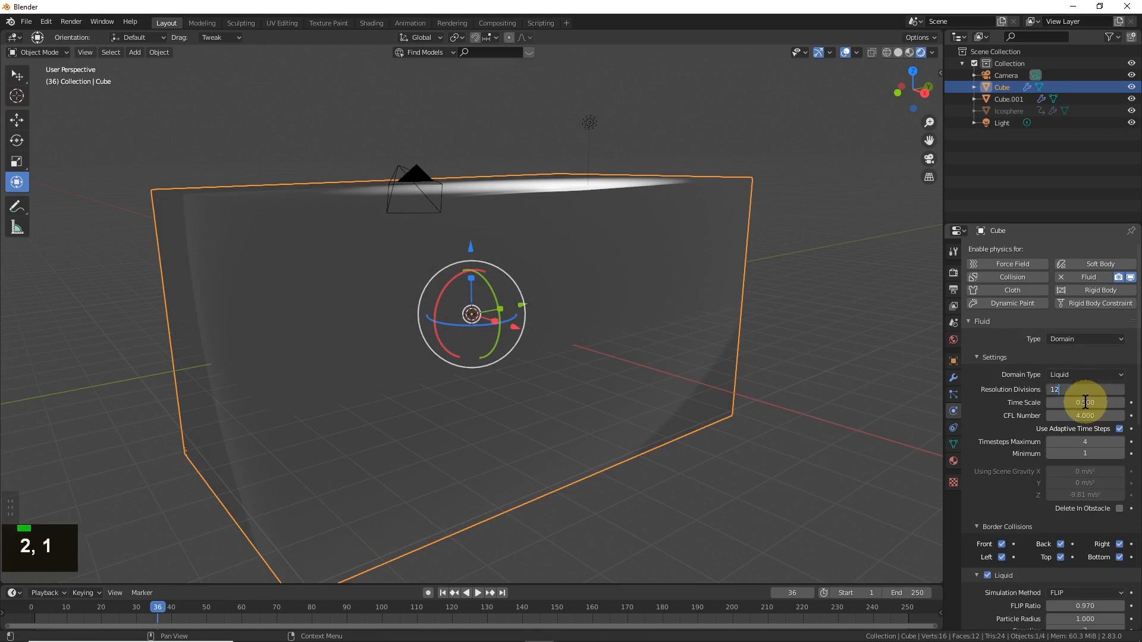
type("8")
left_click(977, 440)
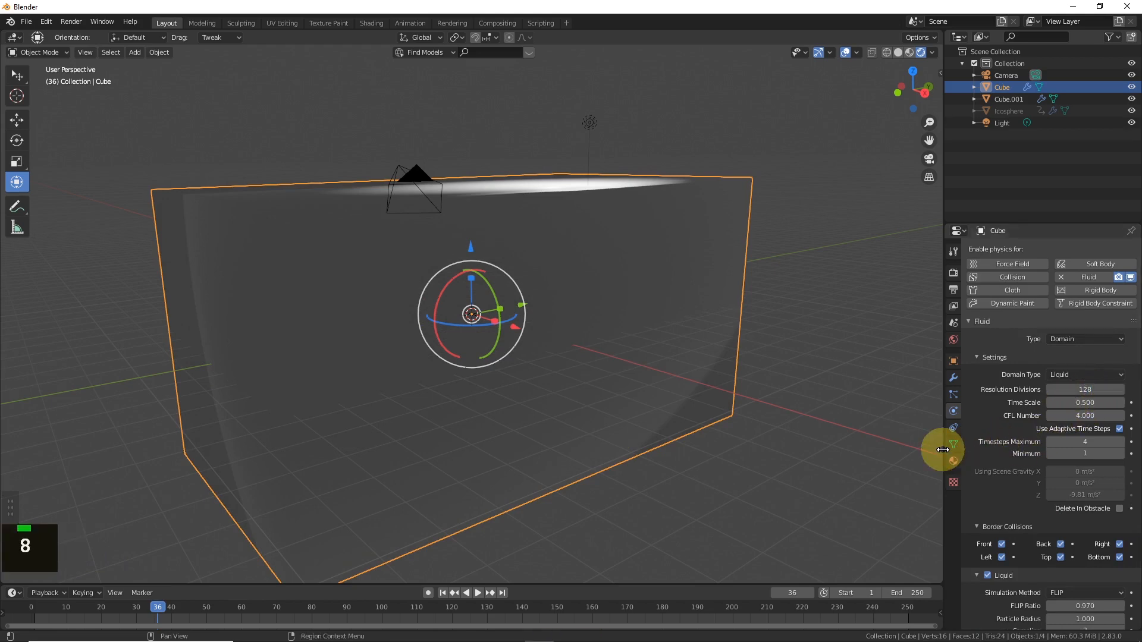
- Bake all of the finer liquid simulation, then replay it from frame 0 and stop at frame 26
scroll(1024, 478, "down", 10)
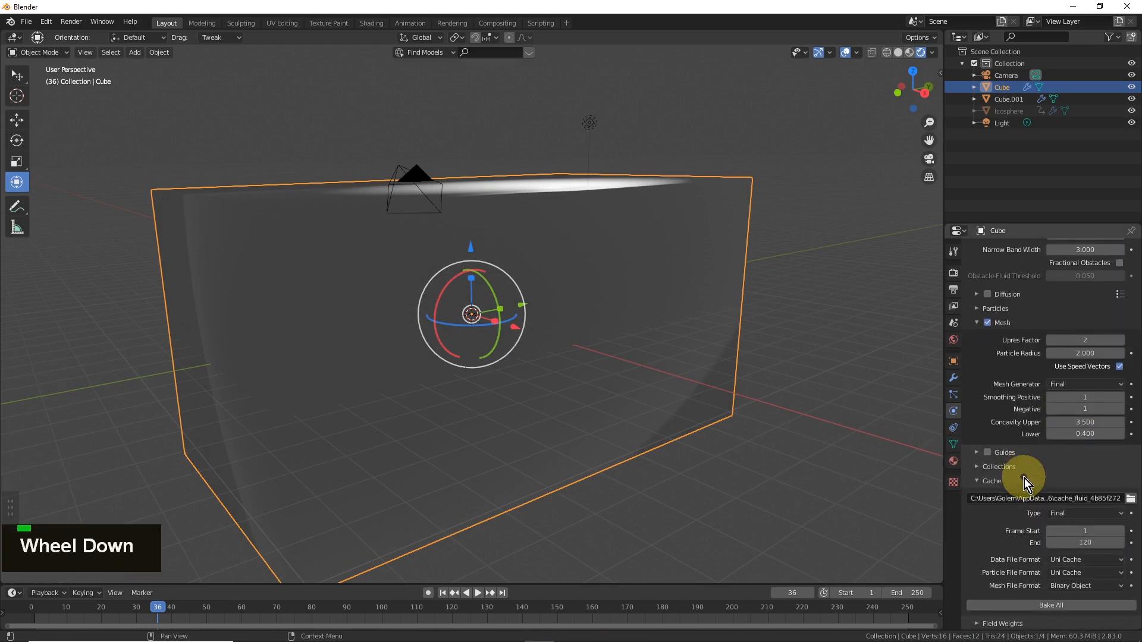
left_click(1038, 606)
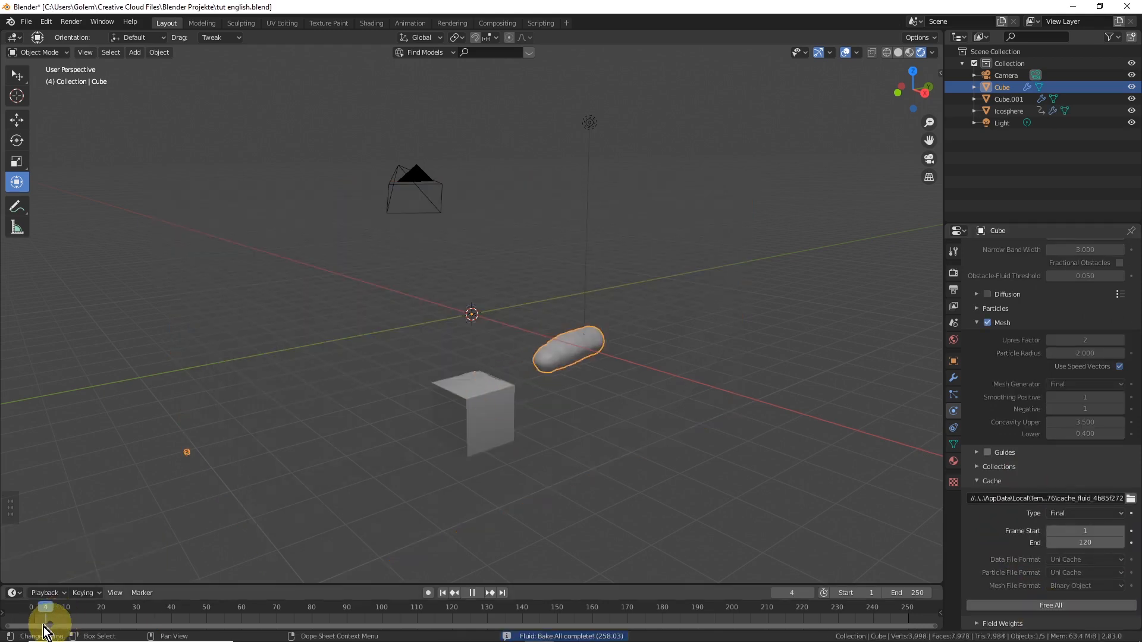
left_click_drag(45, 622, 23, 635)
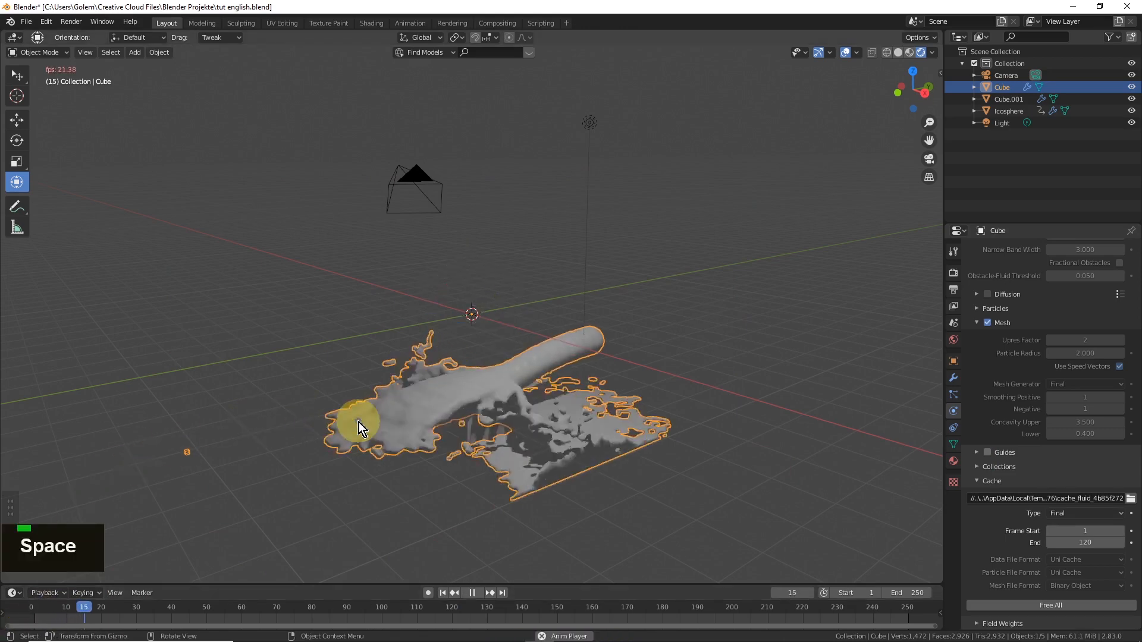
key("space")
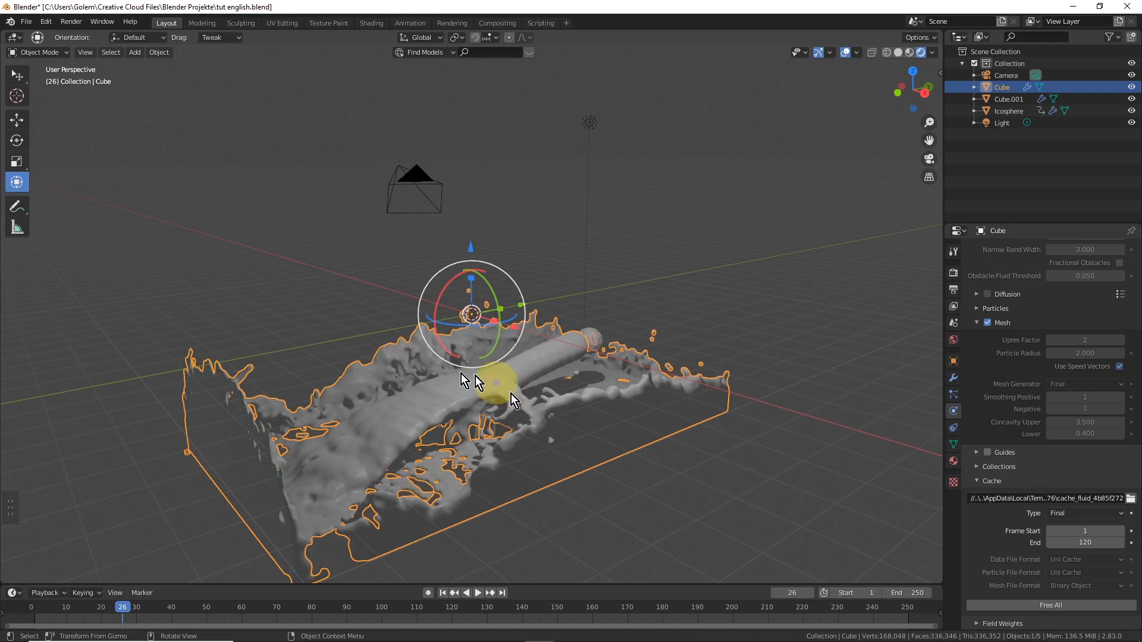
- Select the inflow ico sphere and inspect the viewport and render options in its object Visibility settings
left_click(597, 339)
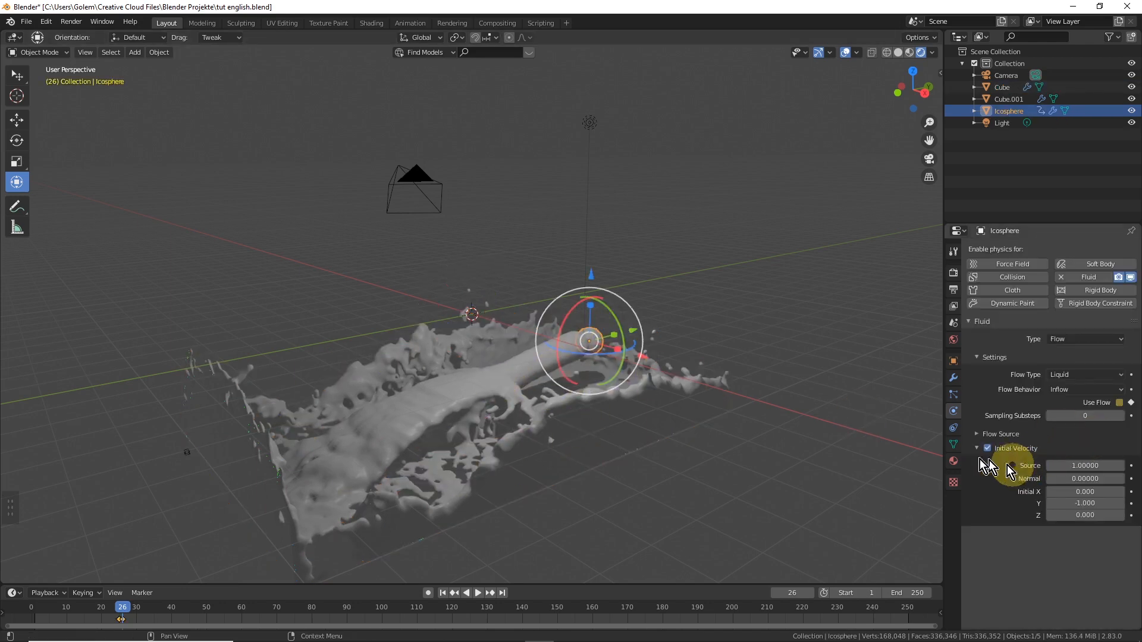
left_click(955, 367)
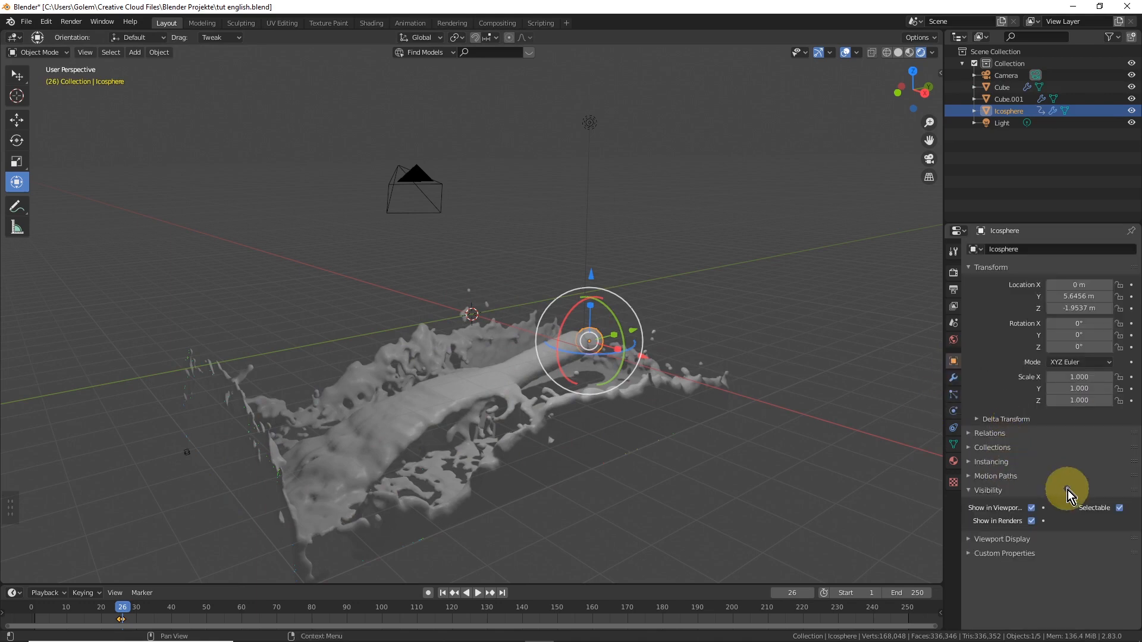
left_click(967, 493)
left_click(967, 492)
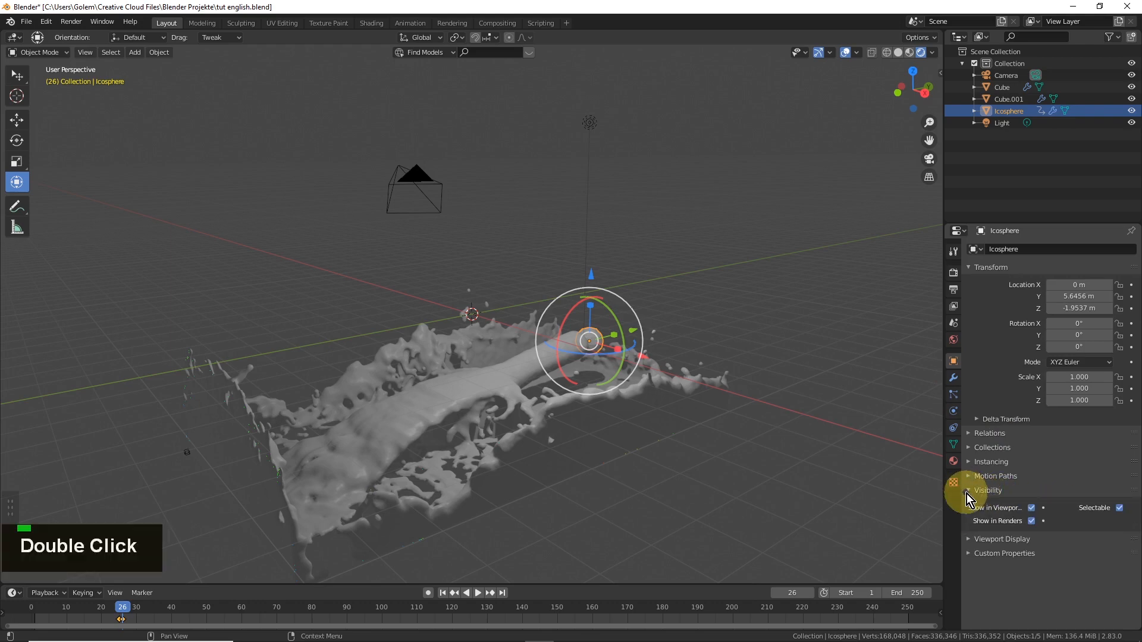
- Hide the ico sphere in both the viewport and renders, and render frame 26 to check the liquid
left_click(1031, 508)
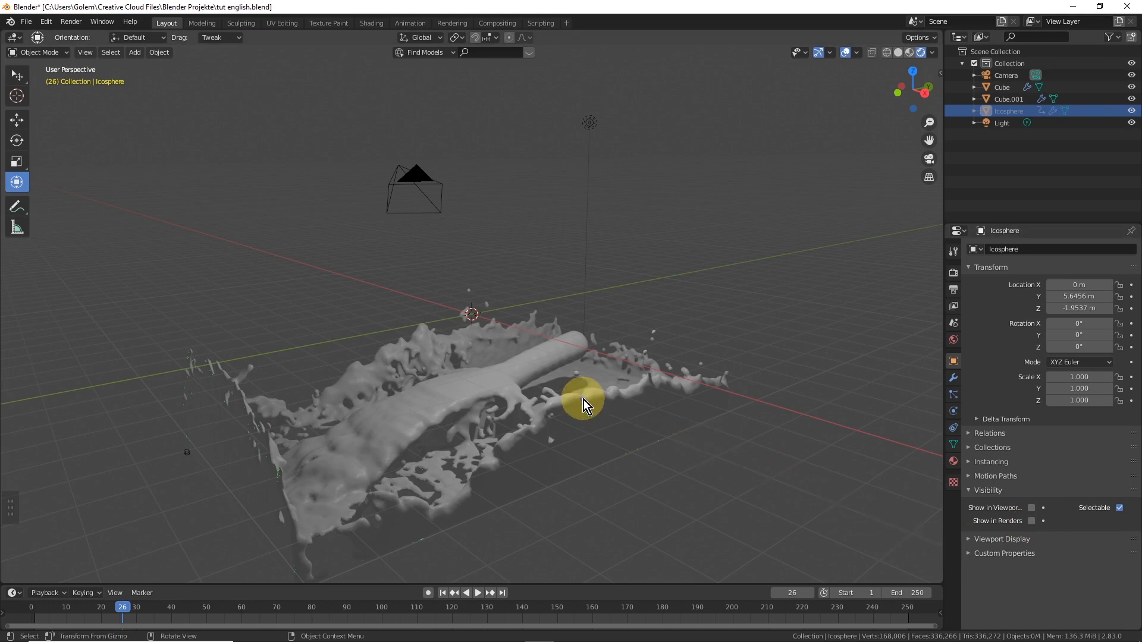
key("F12")
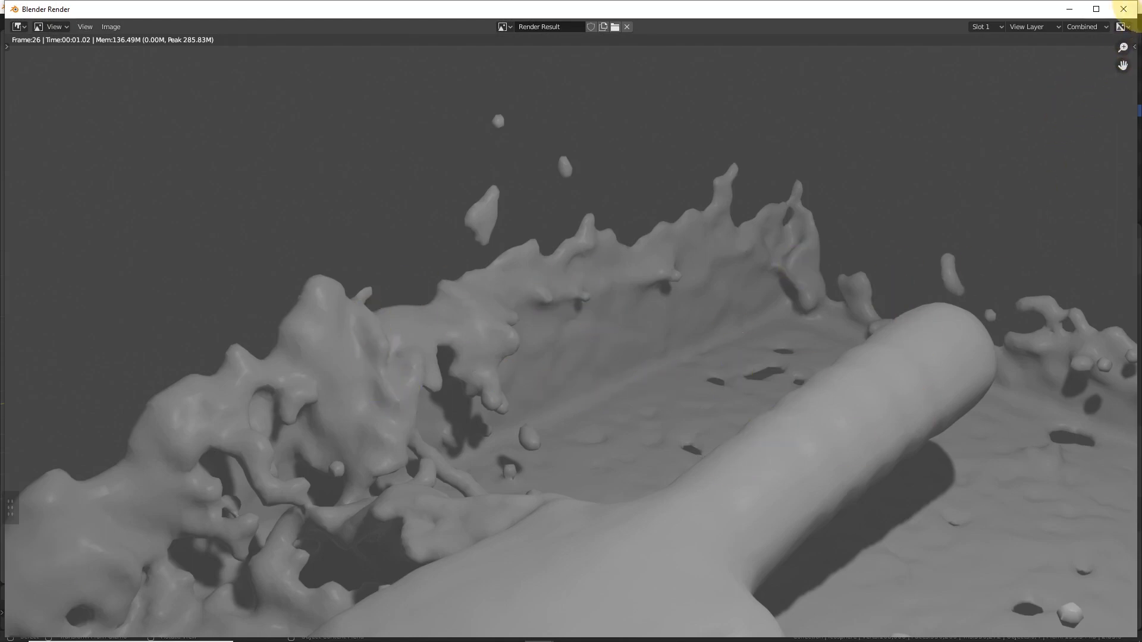
left_click(1120, 9)
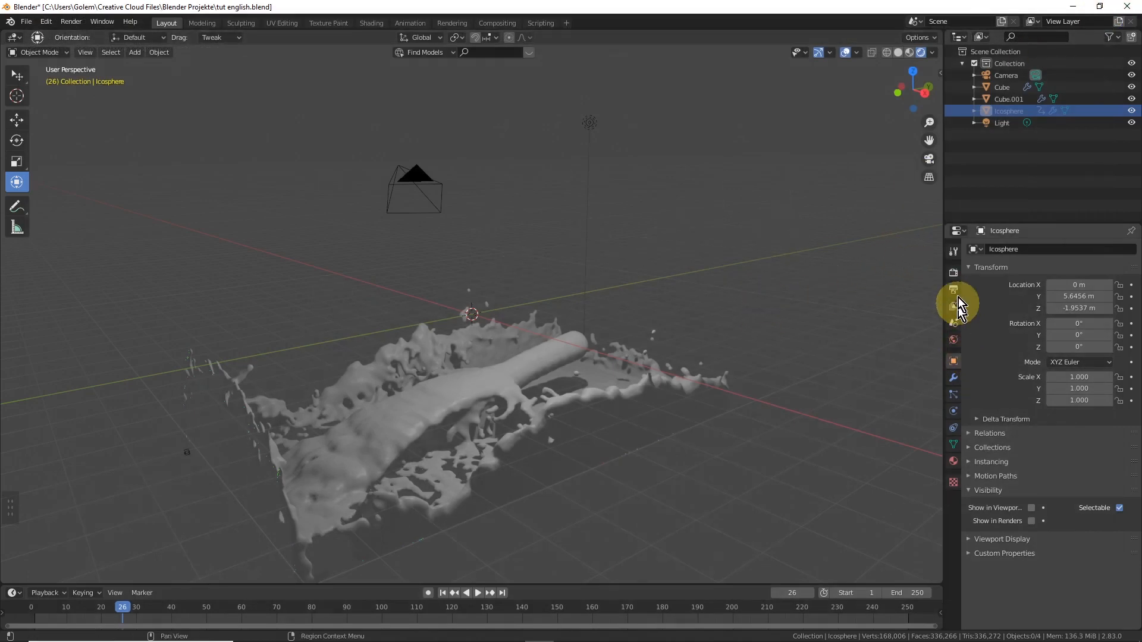
- Switch the render engine to Cycles, start a test render of frame 26 and close the render window
left_click(953, 273)
left_click(1070, 250)
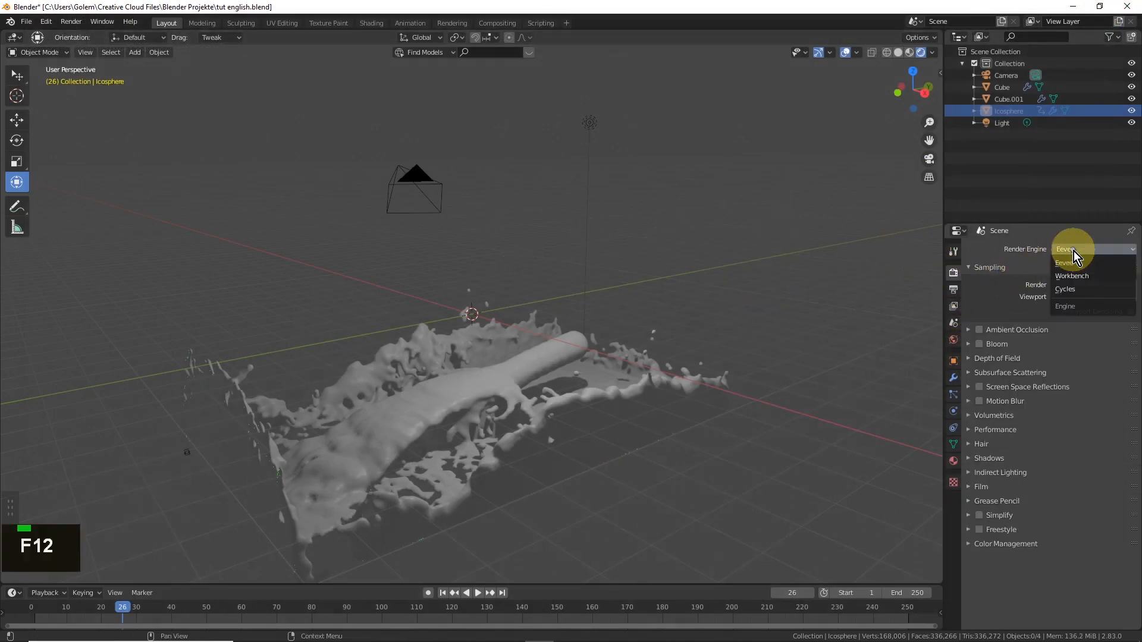
left_click(1079, 289)
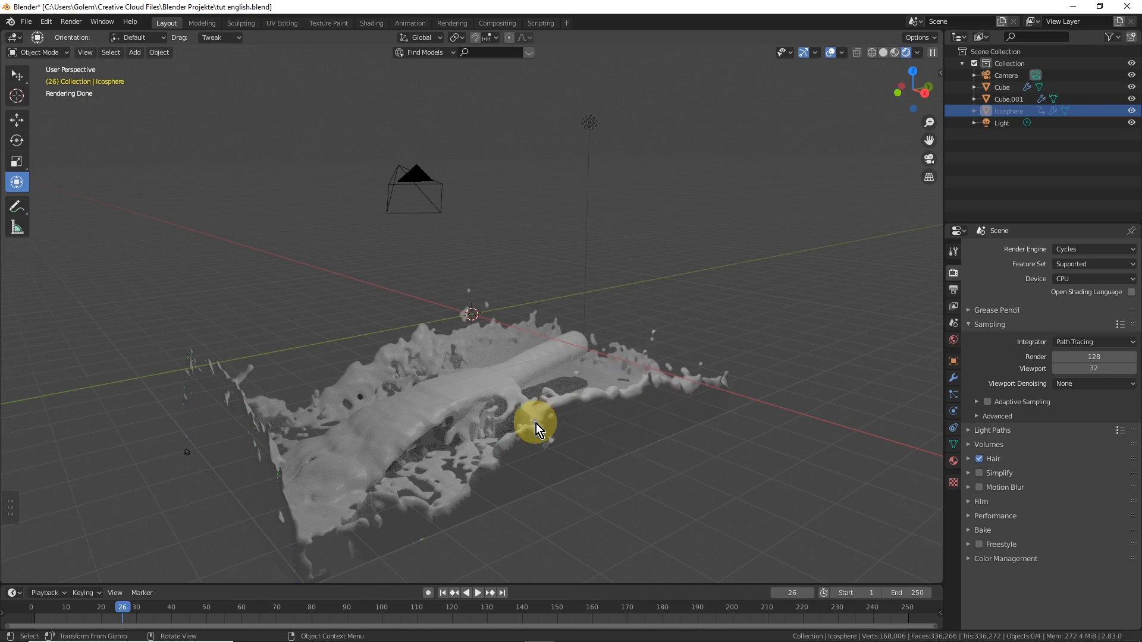
key("F12")
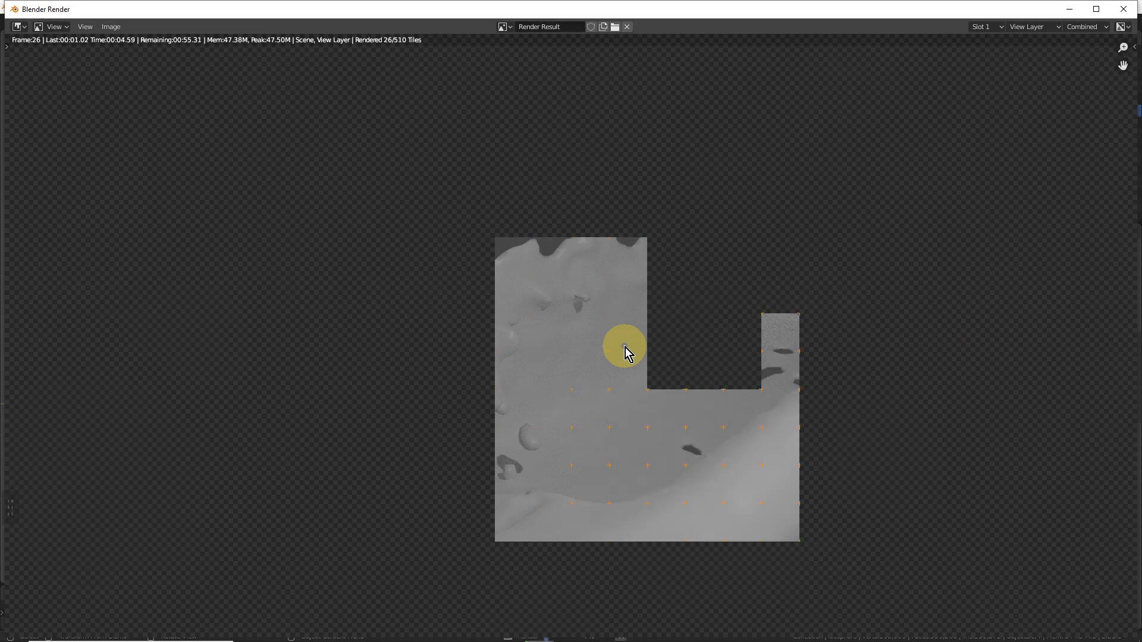
left_click(1123, 9)
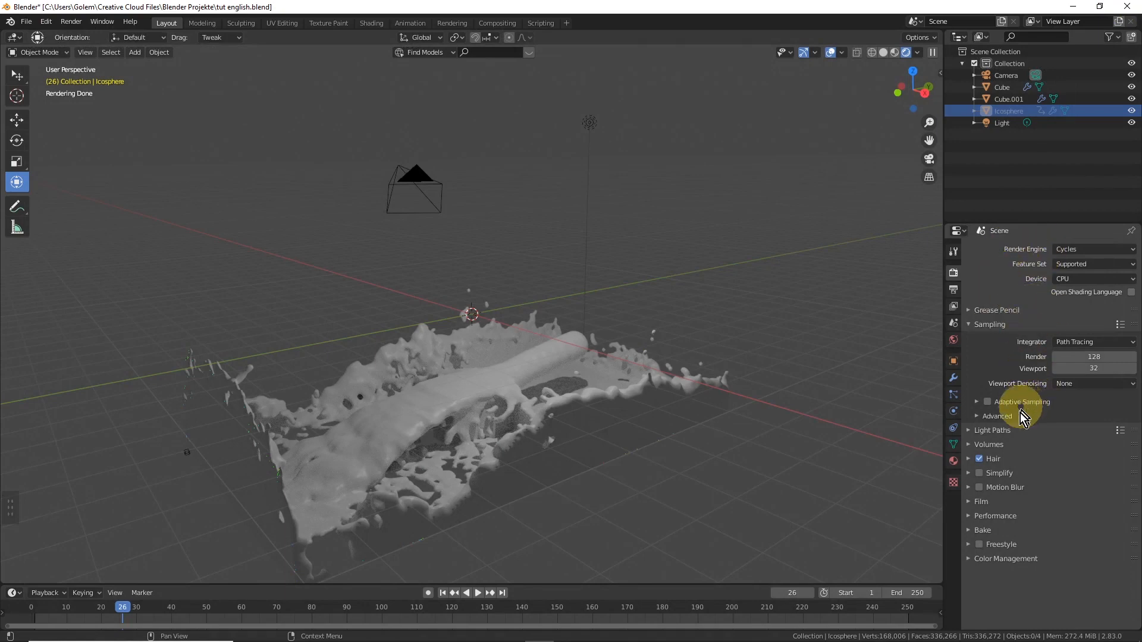
- Enable Motion Blur for the Cycles render and set its shutter to 0.10
left_click(979, 487)
left_click(968, 488)
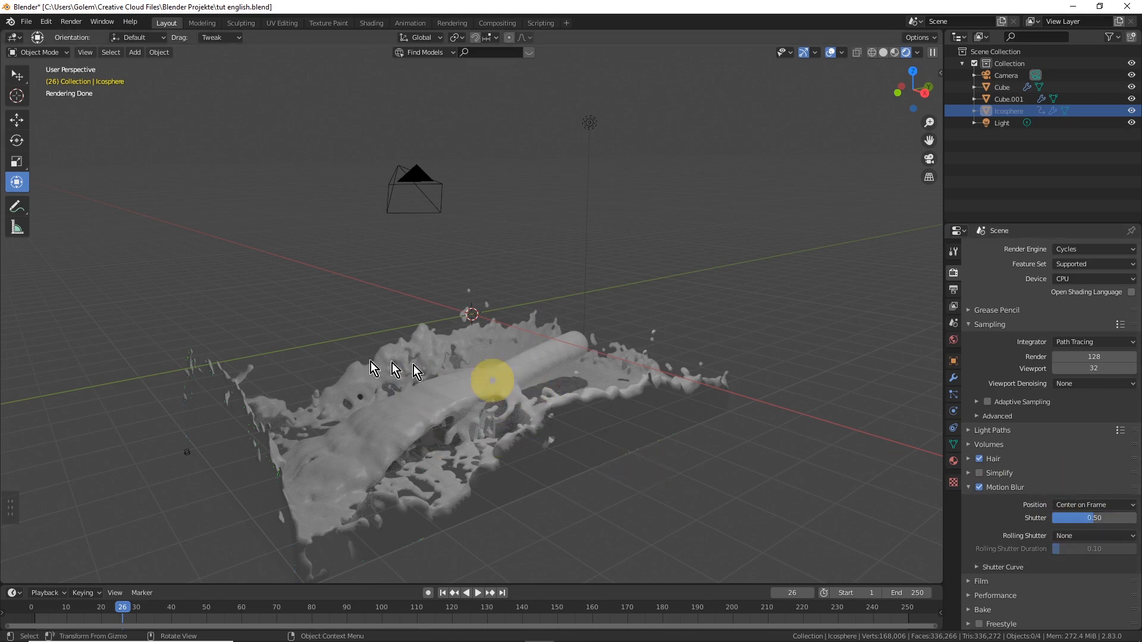
left_click(1097, 518)
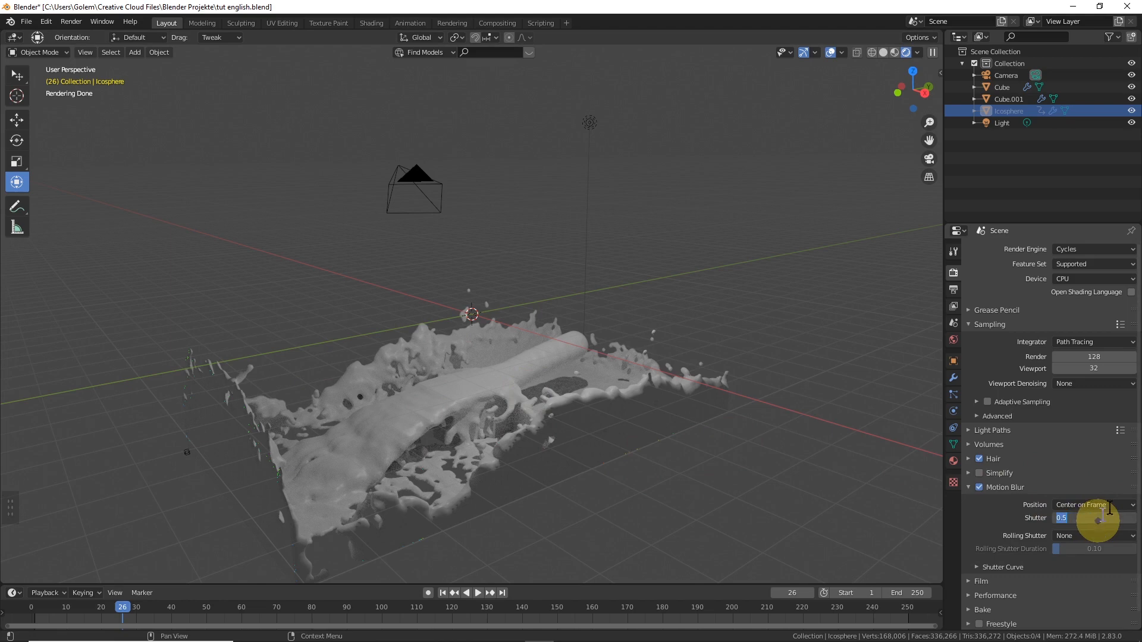
type("0")
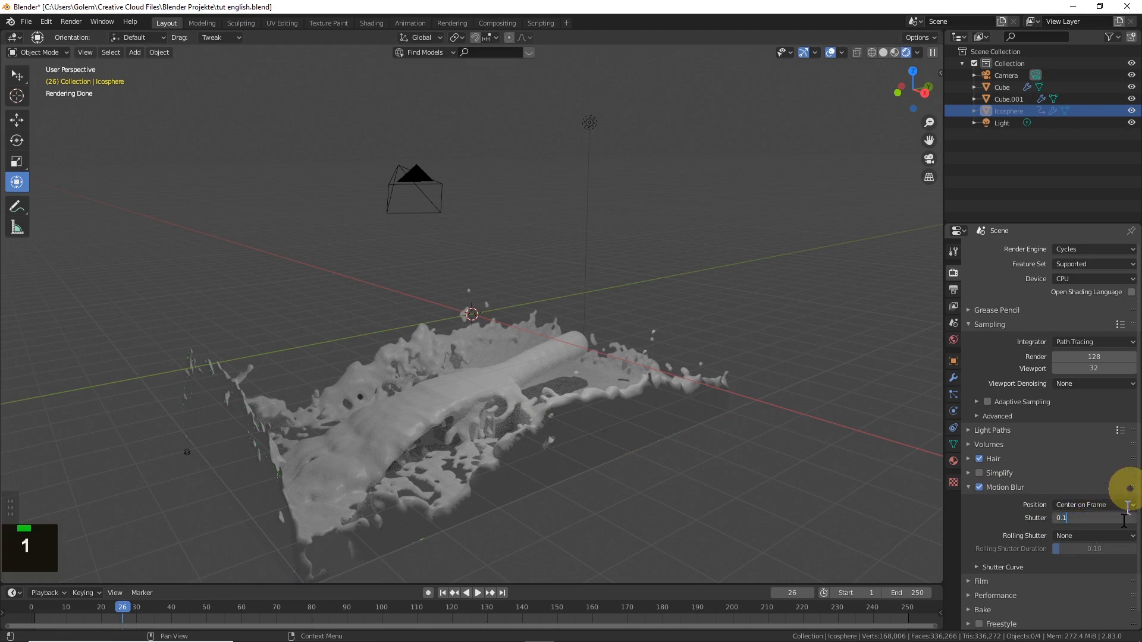
left_click(985, 518)
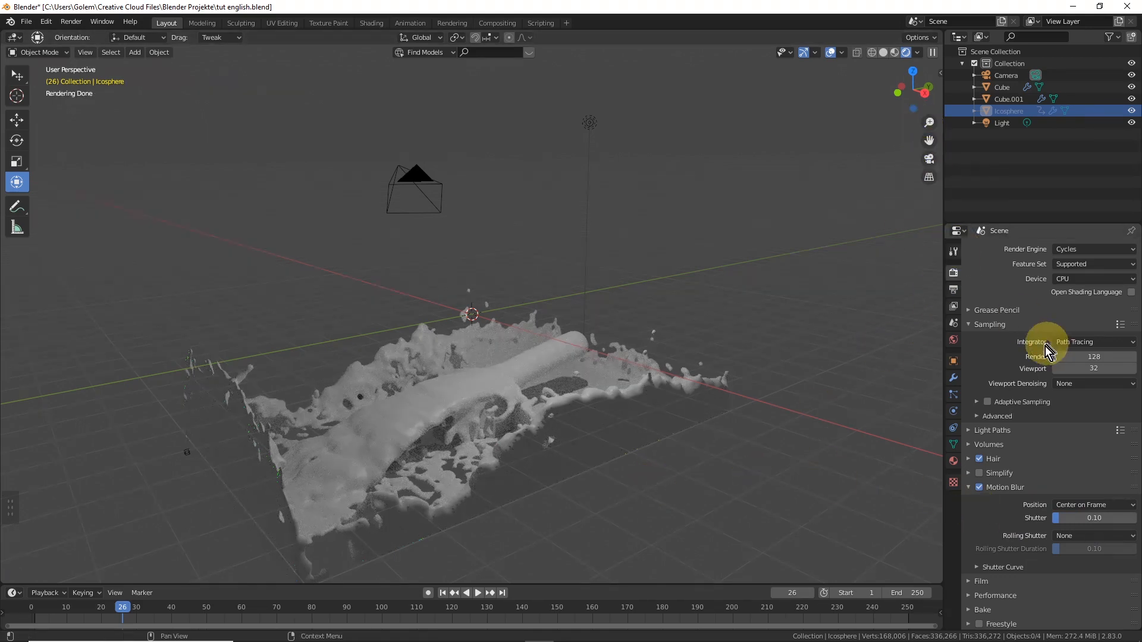
- Set the output resolution to 640 × 360 px and render frame 26 as a motion blur test
left_click(953, 290)
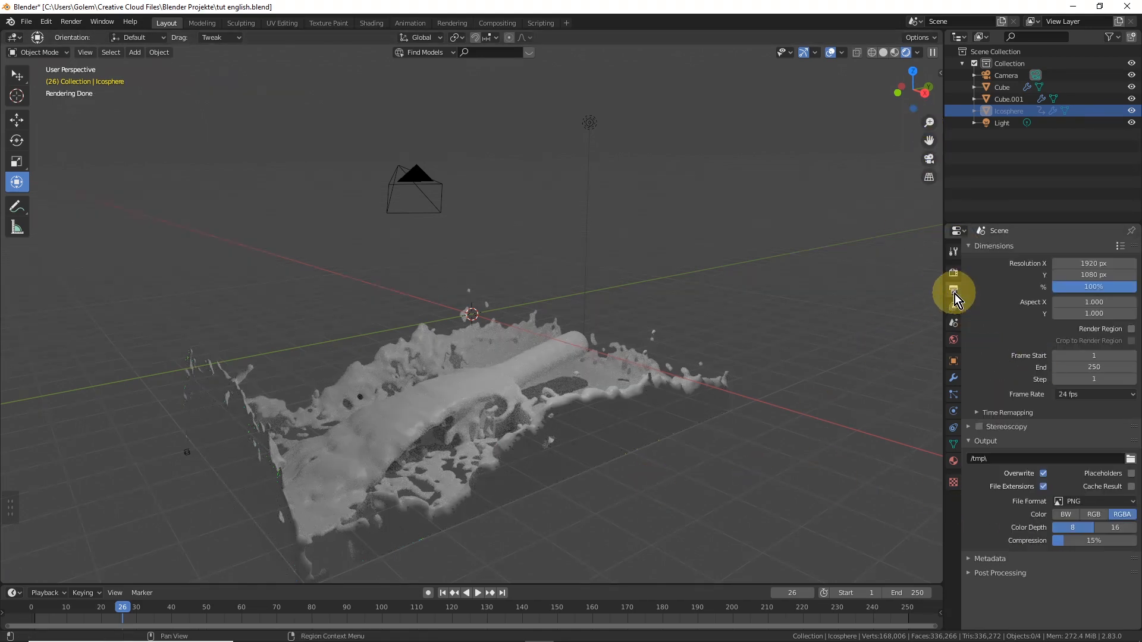
left_click(1088, 263)
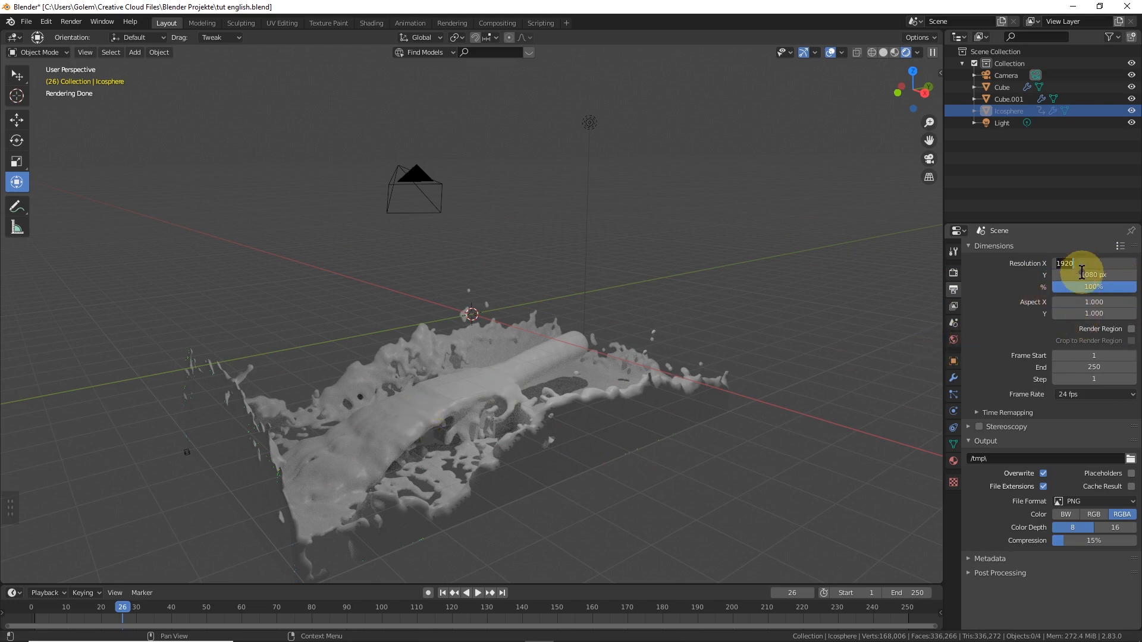
type("640")
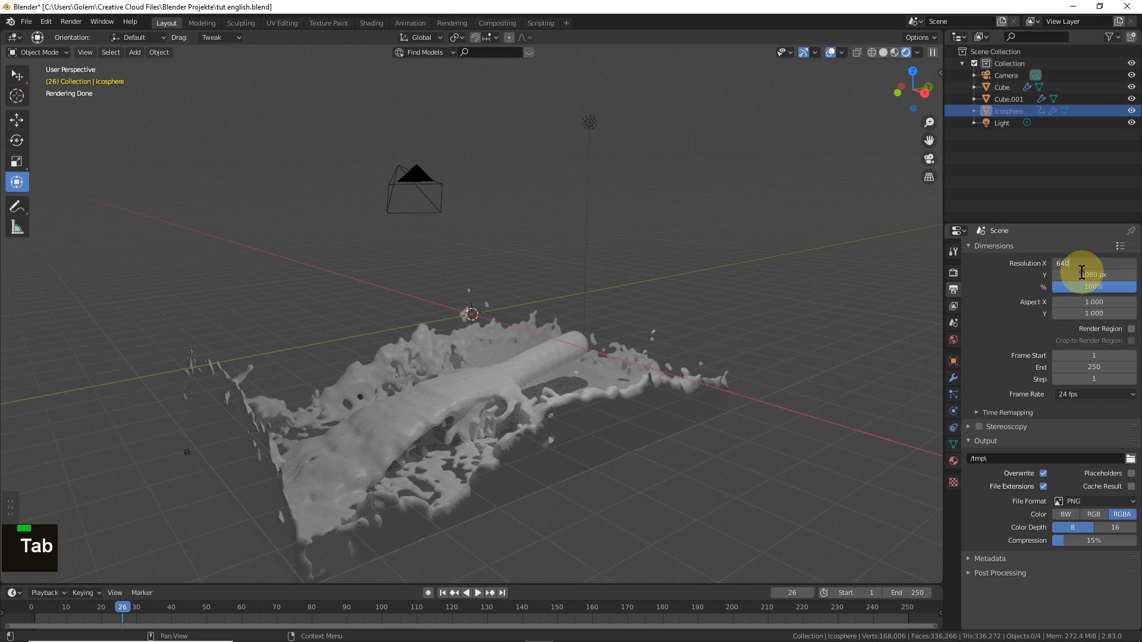
key("Tab")
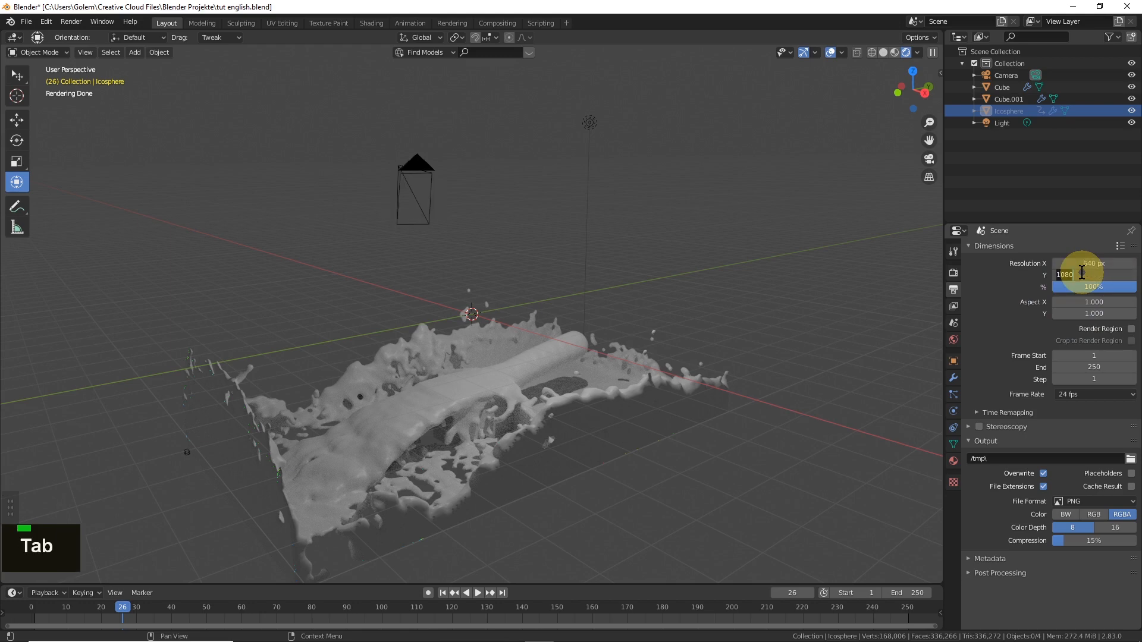
type("360")
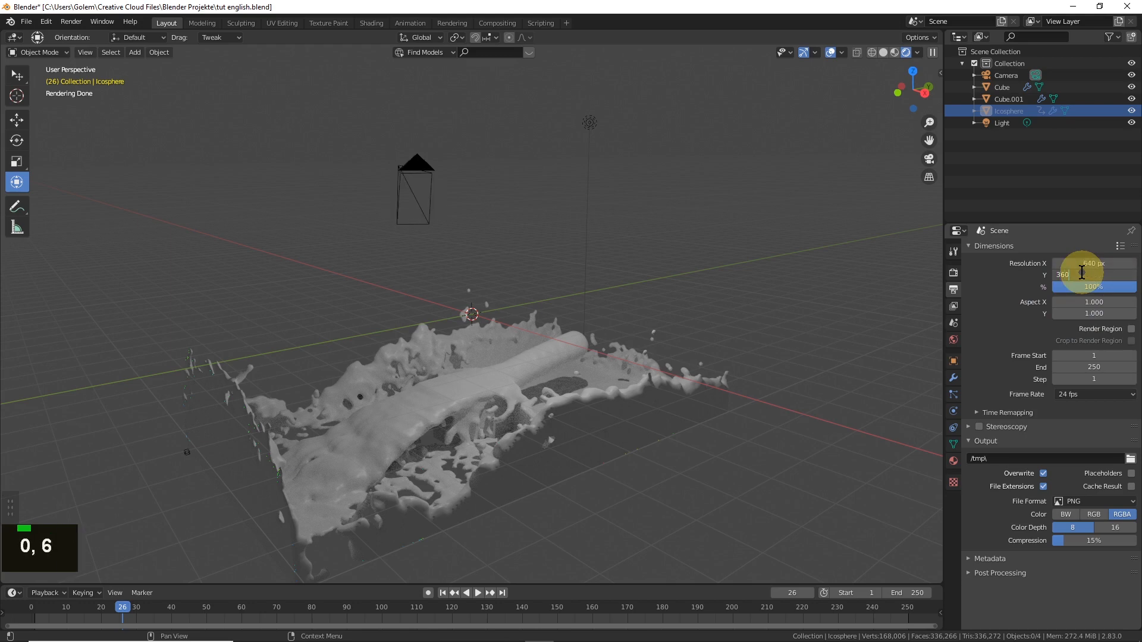
left_click(1005, 331)
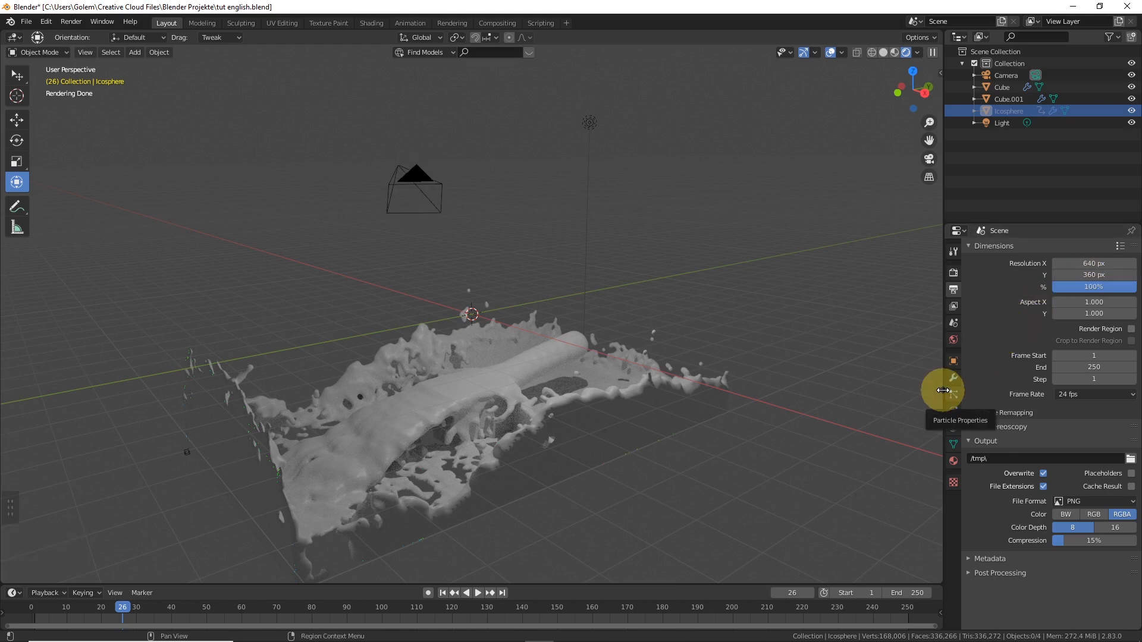
key("F12")
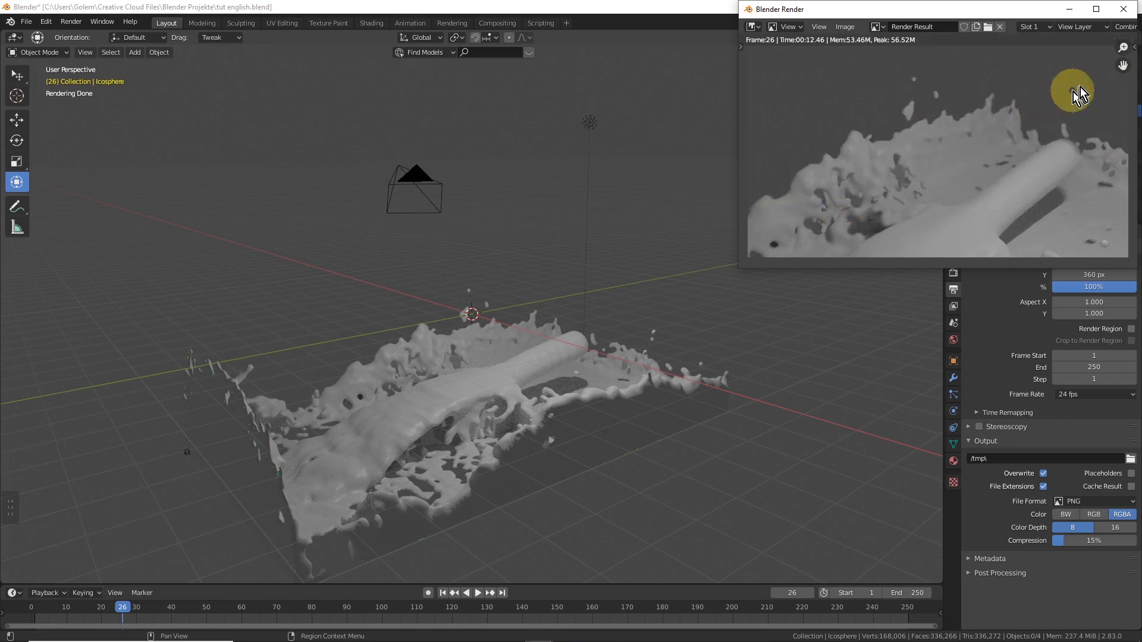
left_click(1122, 9)
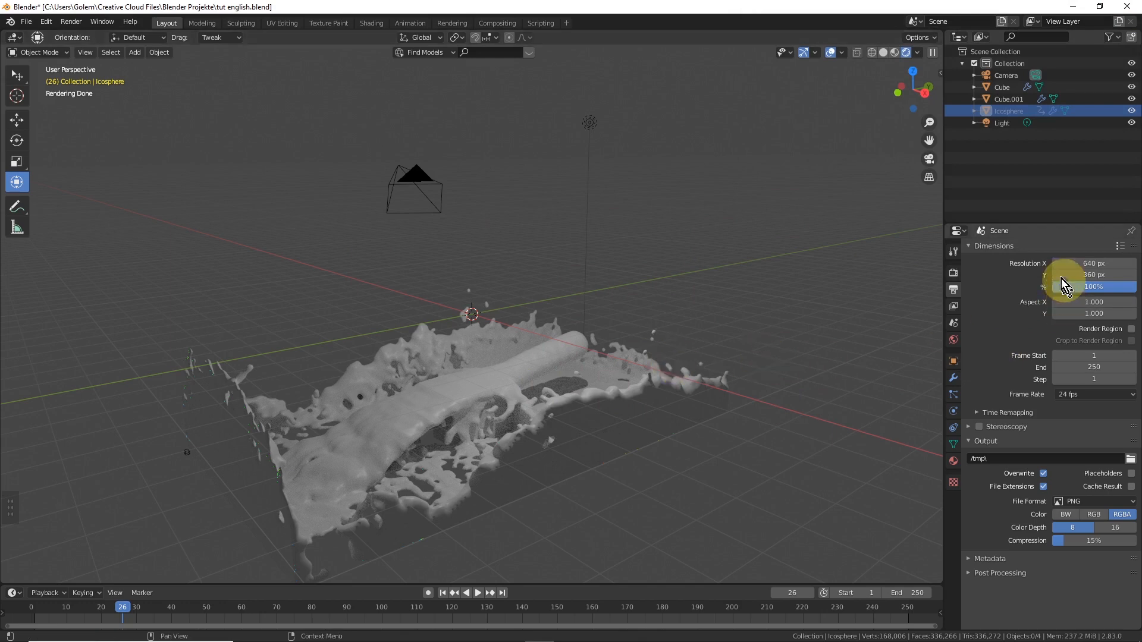
- Switch the render engine back to Eevee
left_click(953, 271)
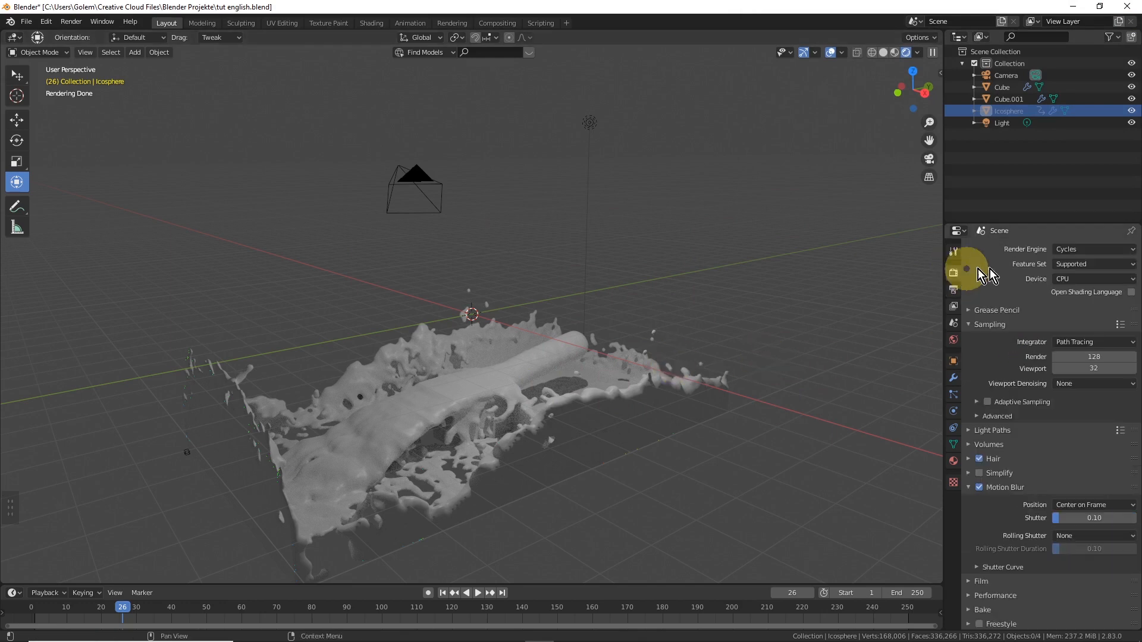
left_click(1077, 251)
left_click(1080, 263)
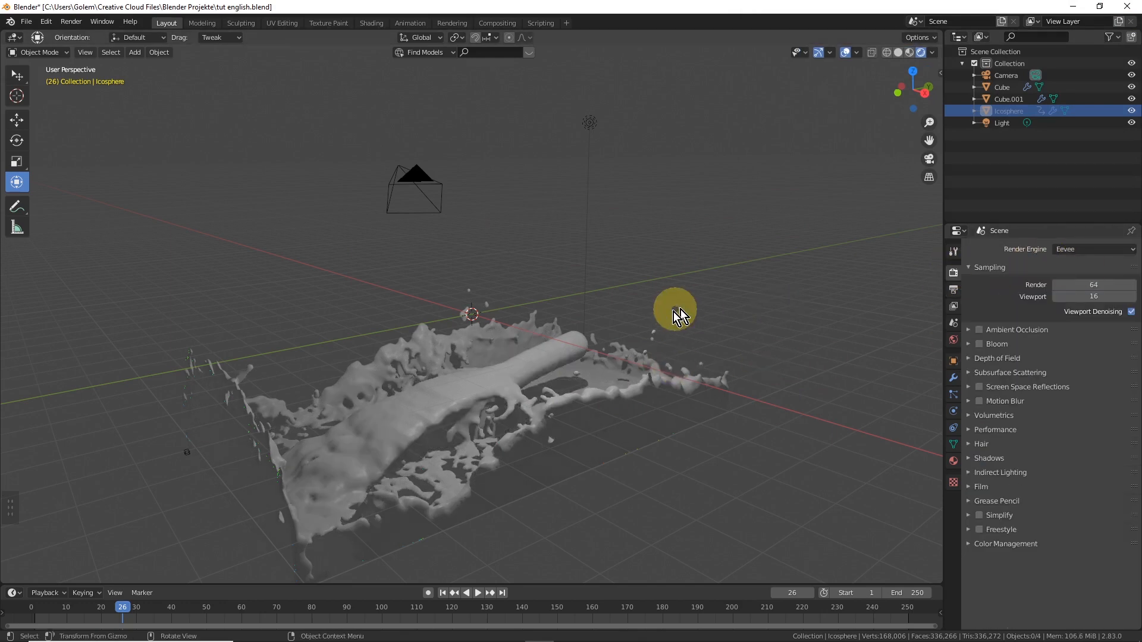
- Add a mesh plane at the world origin and set its size to 200 m
scroll(523, 333, "down", 2)
middle_click_drag(524, 333, 513, 383)
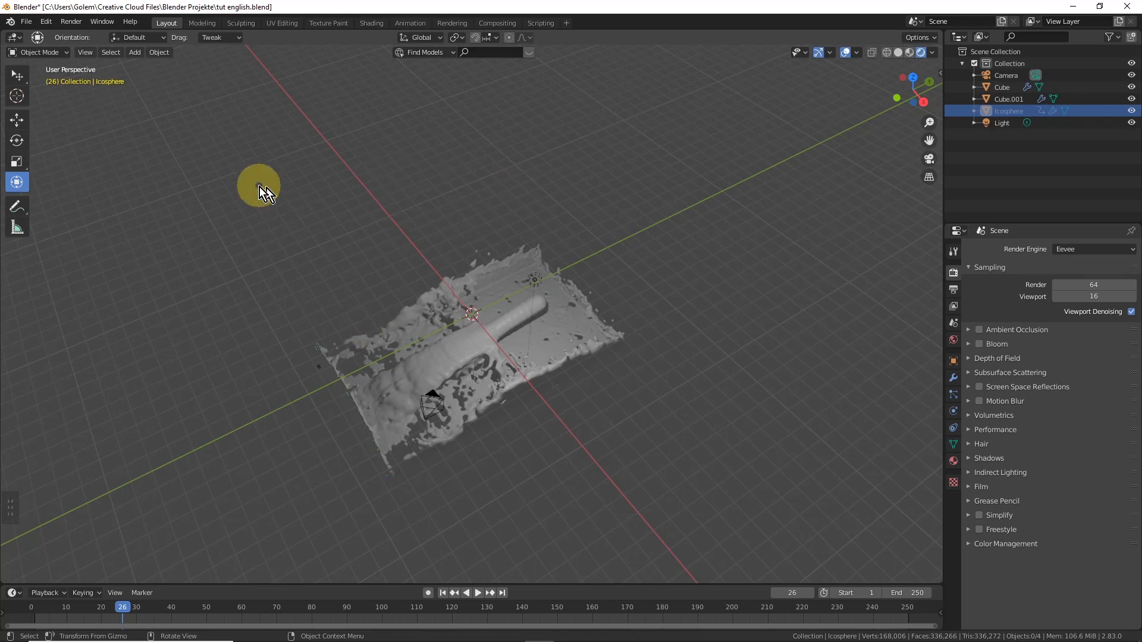
left_click(133, 53)
mouse_move(155, 64)
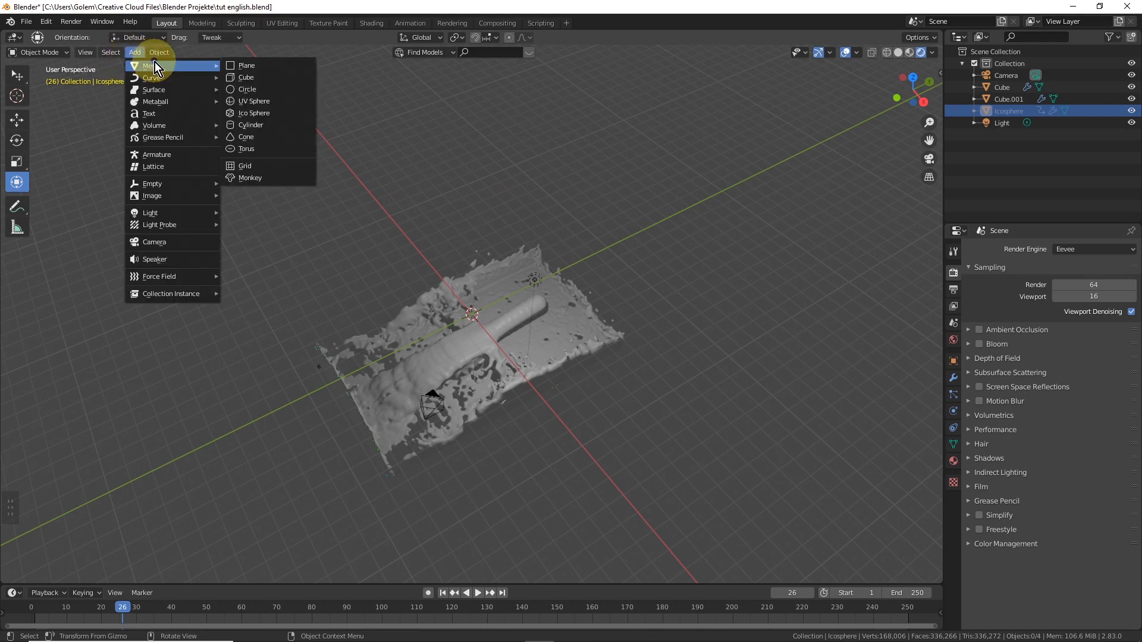
left_click(257, 70)
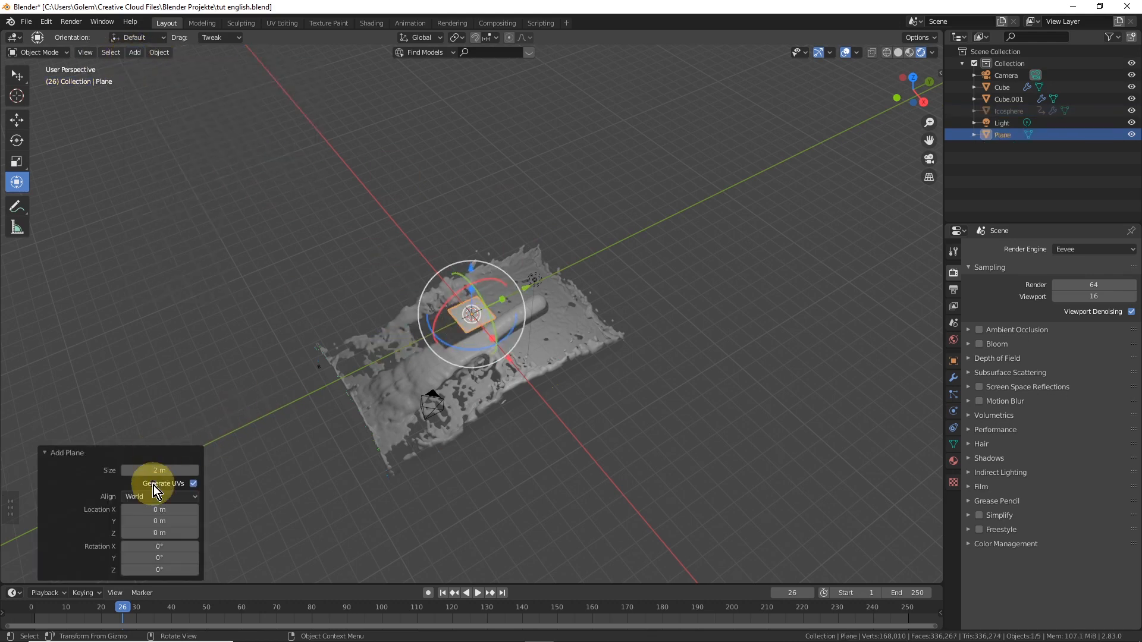
left_click(159, 470)
key("Left")
key("Left")
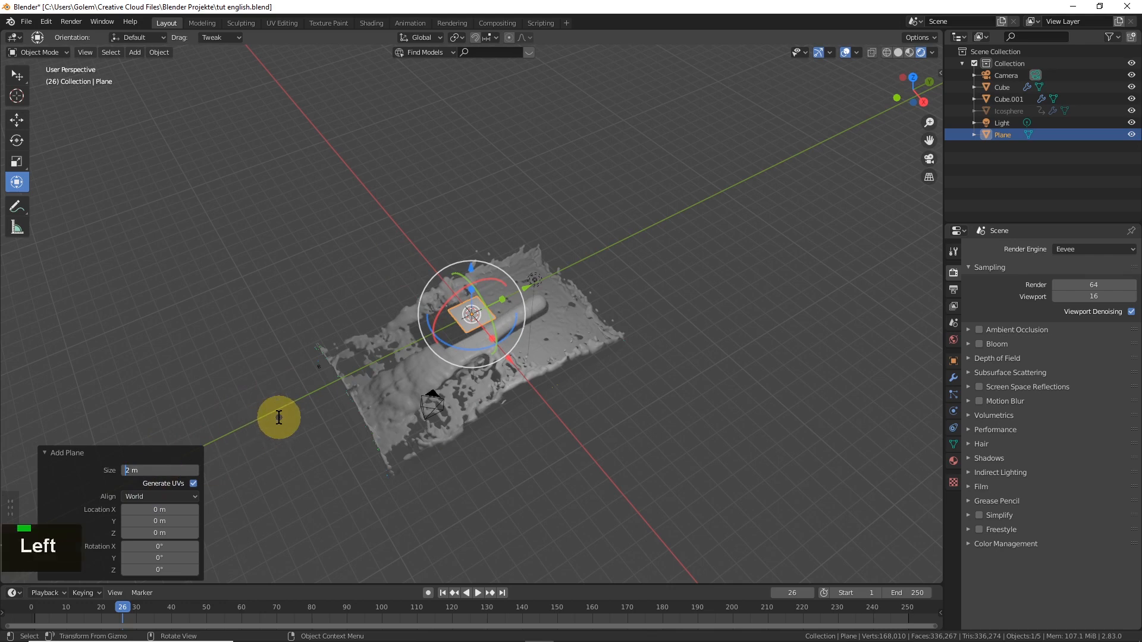
key("Right")
key("Left")
type("00")
key("Return")
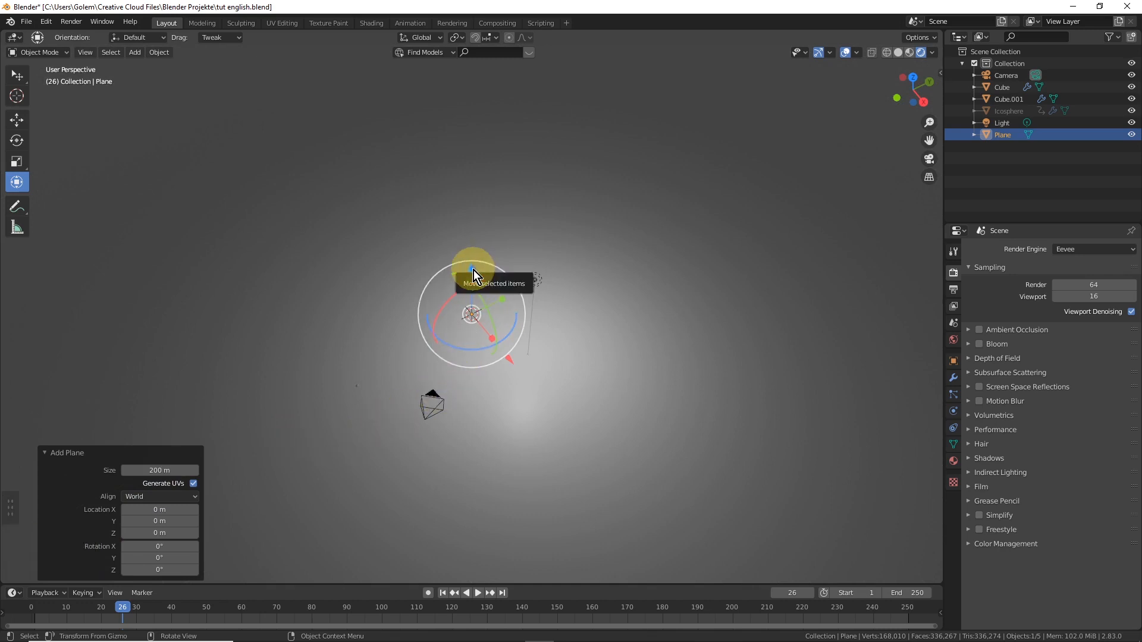
- Lower the plane along Z by about 4.05 m in total, so that it lies beneath the liquid as a floor
left_click_drag(474, 270, 479, 343)
scroll(489, 455, "left", 2)
scroll(467, 448, "up", 1)
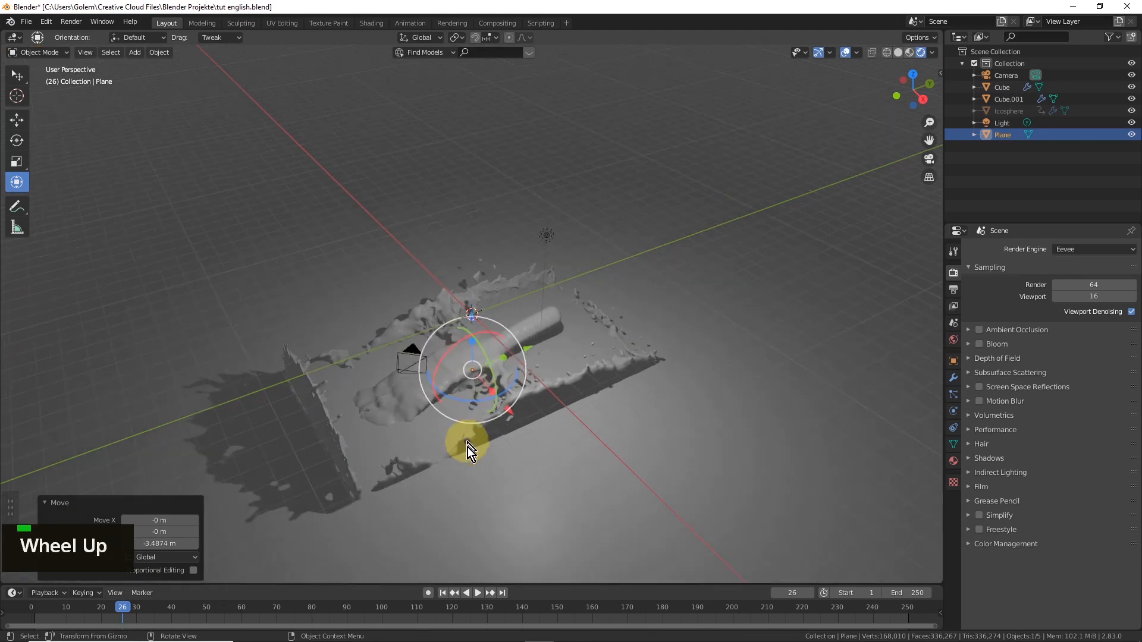
scroll(469, 450, "left", 3)
scroll(462, 400, "up", 2)
scroll(463, 400, "up", 2)
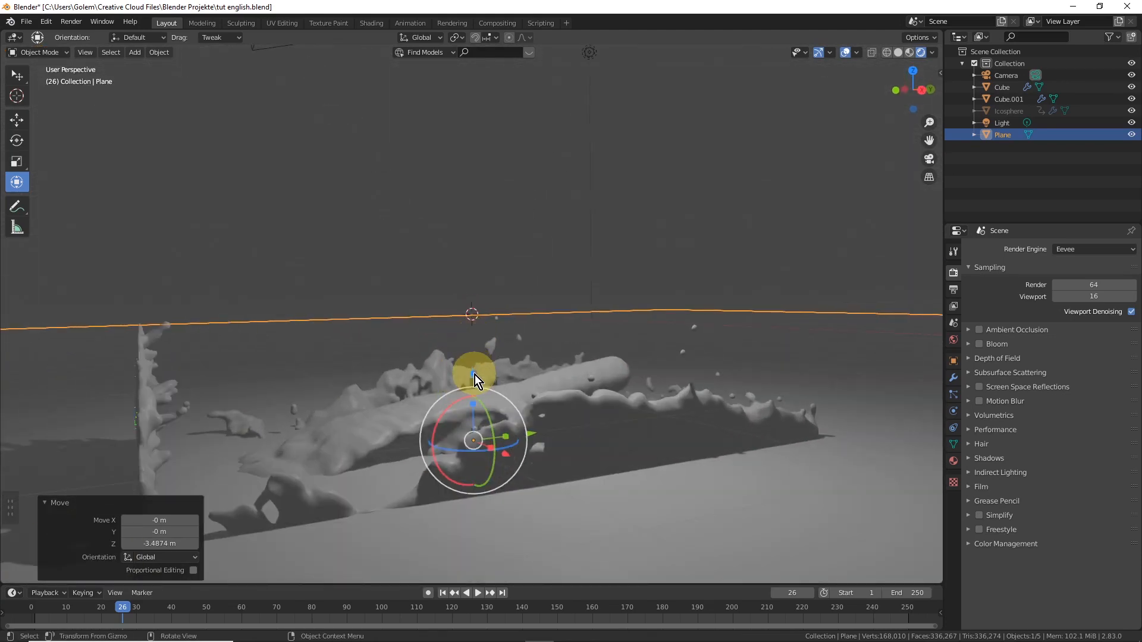
left_click_drag(475, 375, 479, 398)
scroll(411, 424, "up", 1)
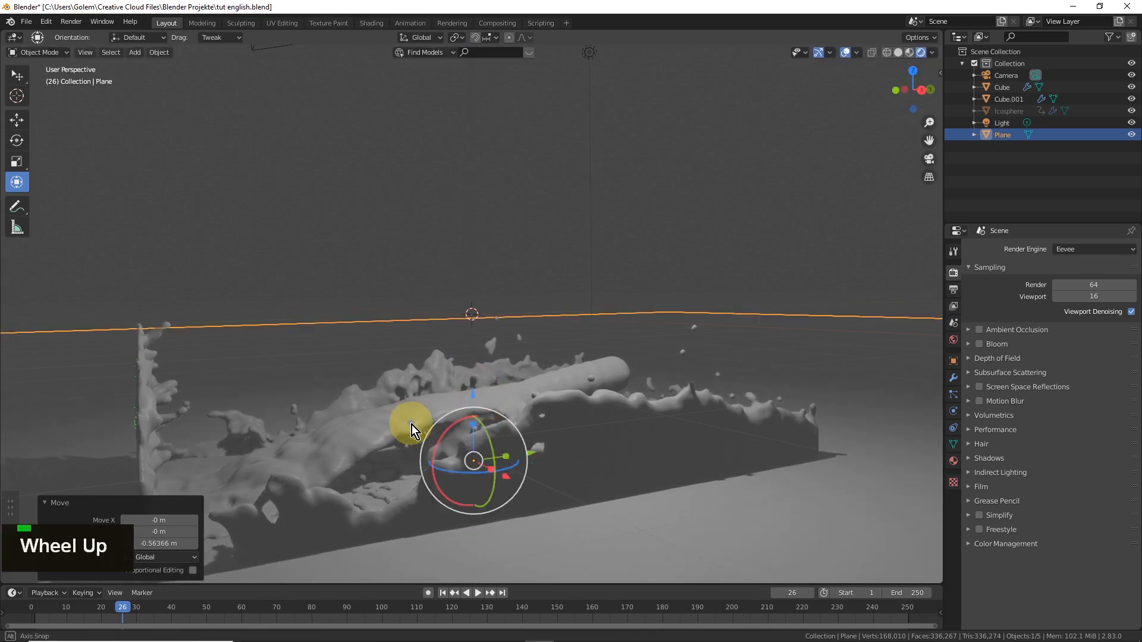
middle_click_drag(411, 424, 429, 442)
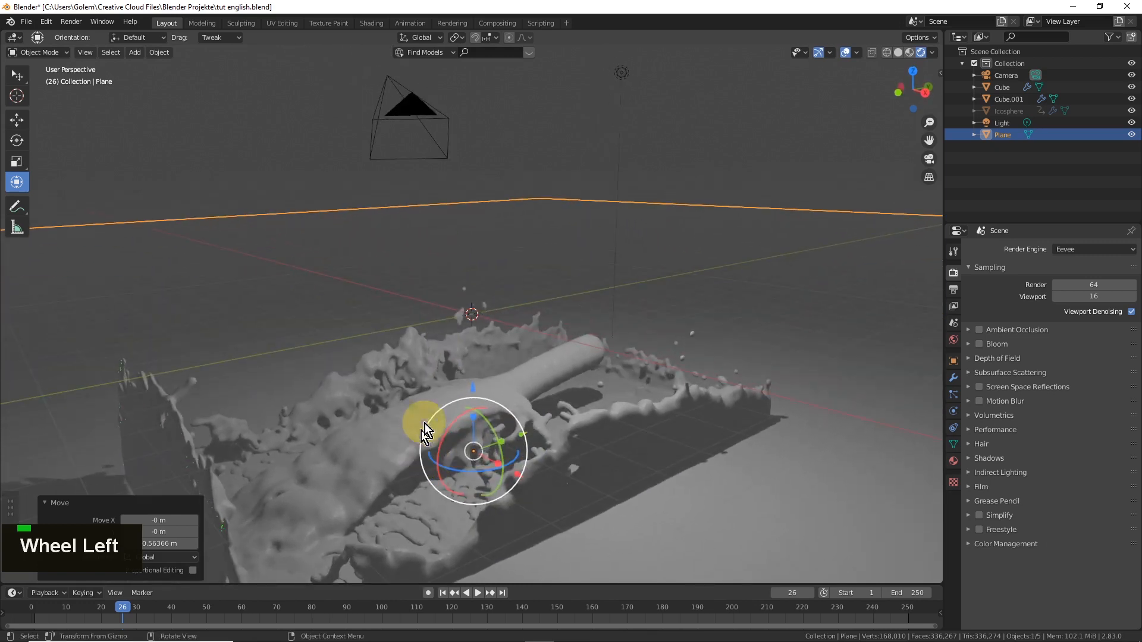
- Set the point light's radius to 2.8 m and its power to 2222 W
scroll(575, 390, "down", 2)
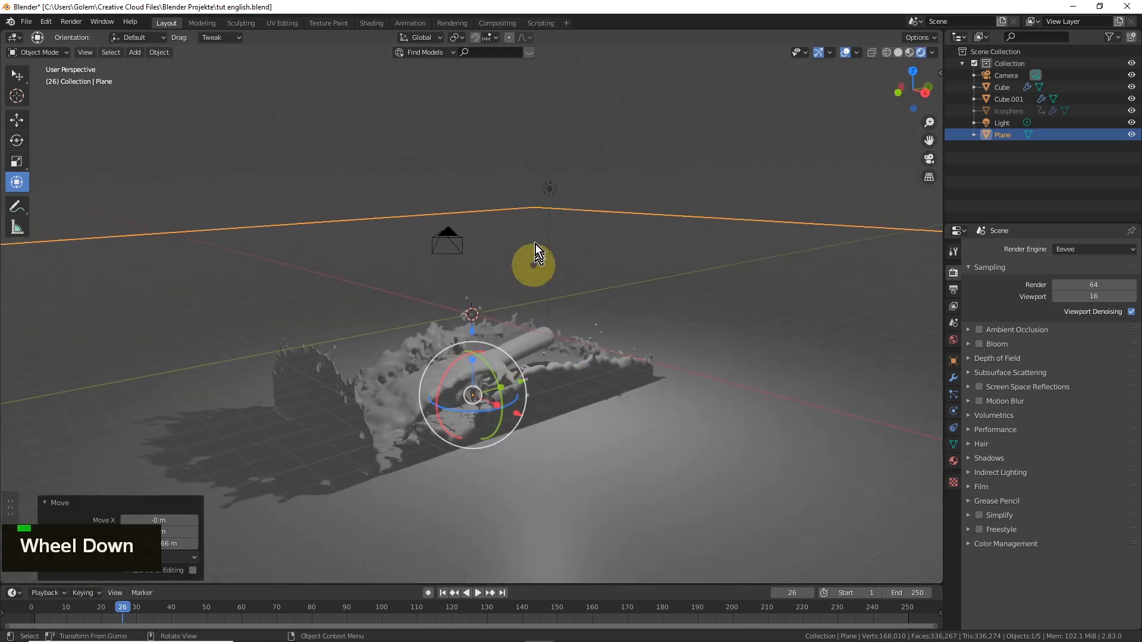
left_click(551, 193)
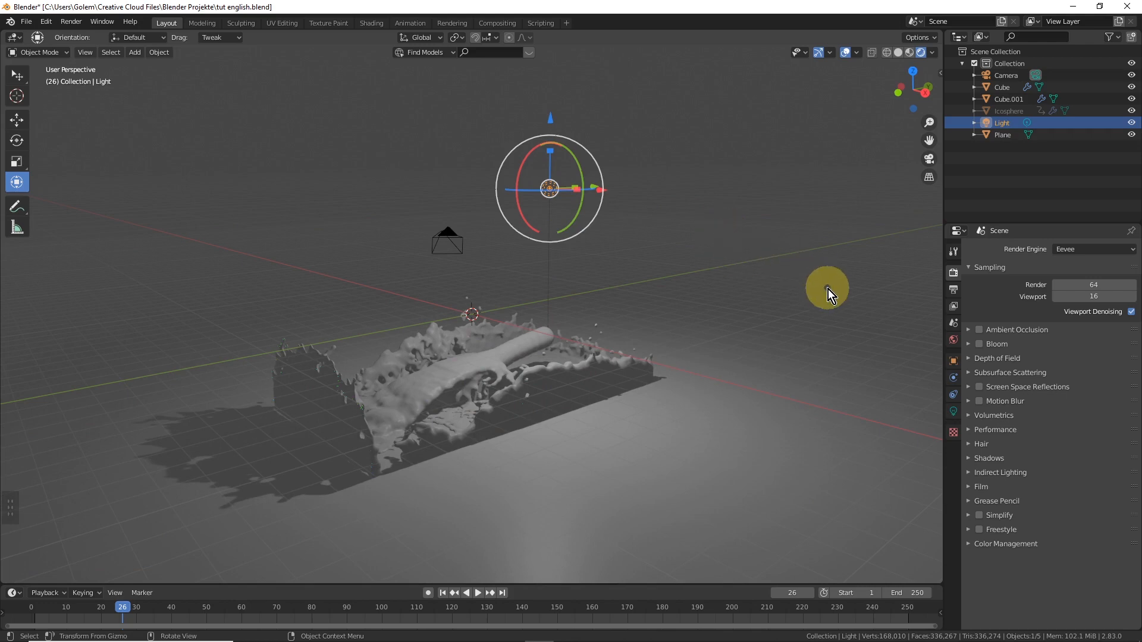
left_click(953, 412)
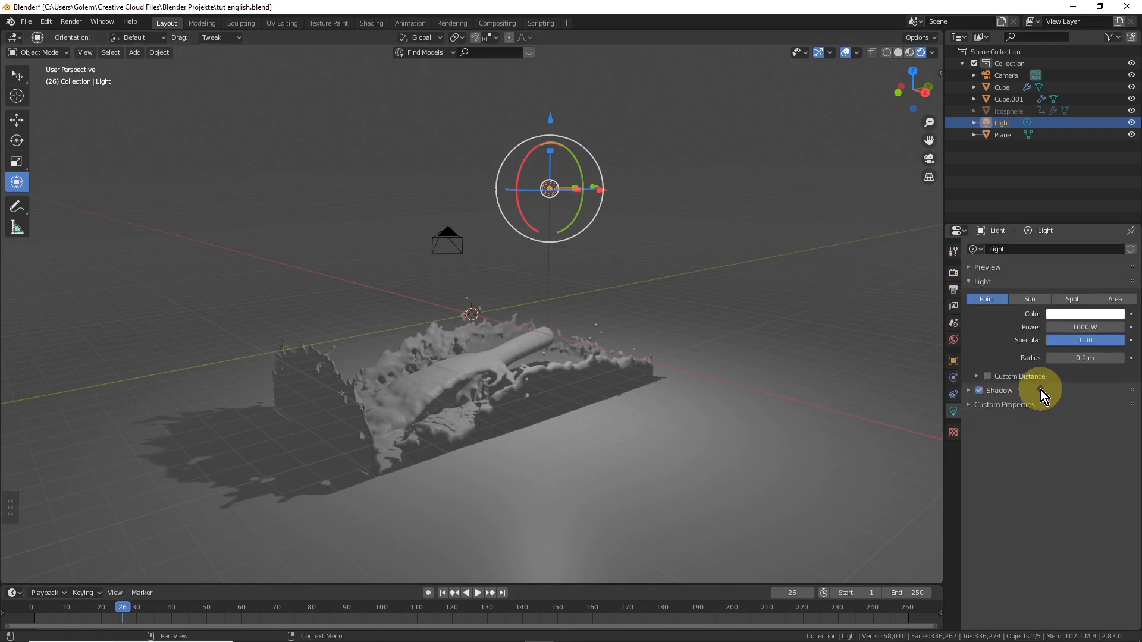
left_click_drag(1067, 361, 90, 358)
left_click(1078, 326)
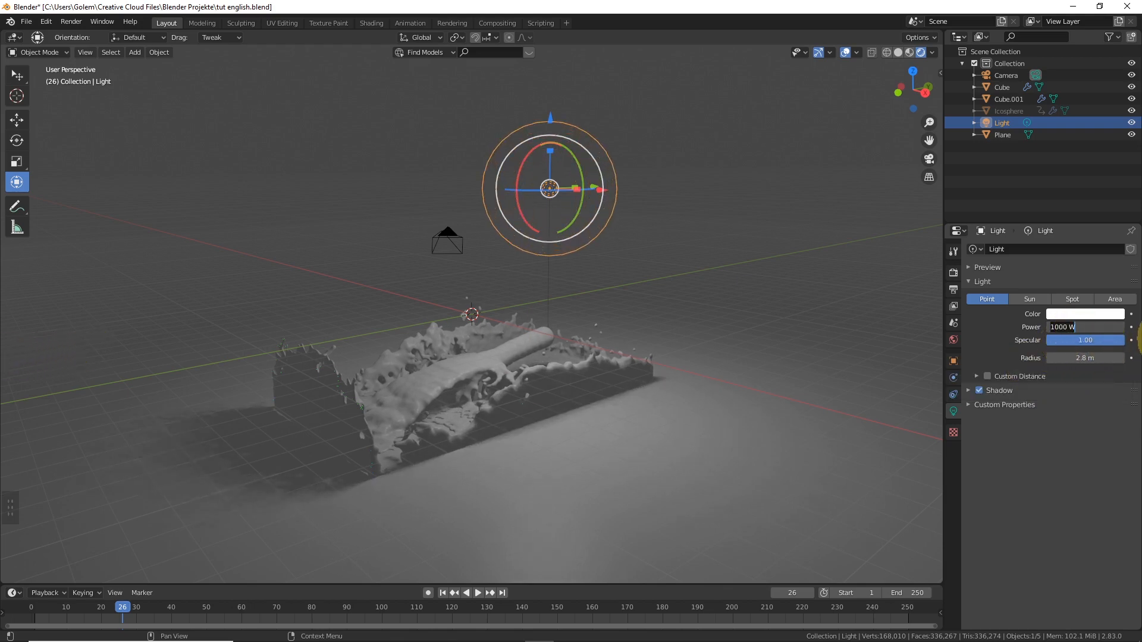
type("2")
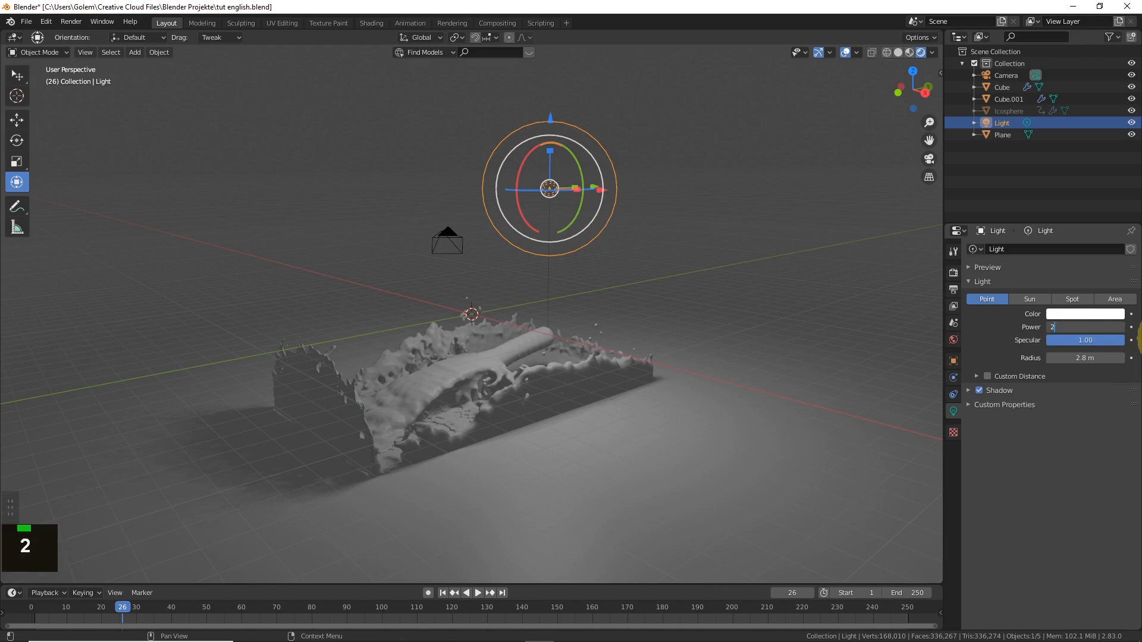
type("222")
key("Return")
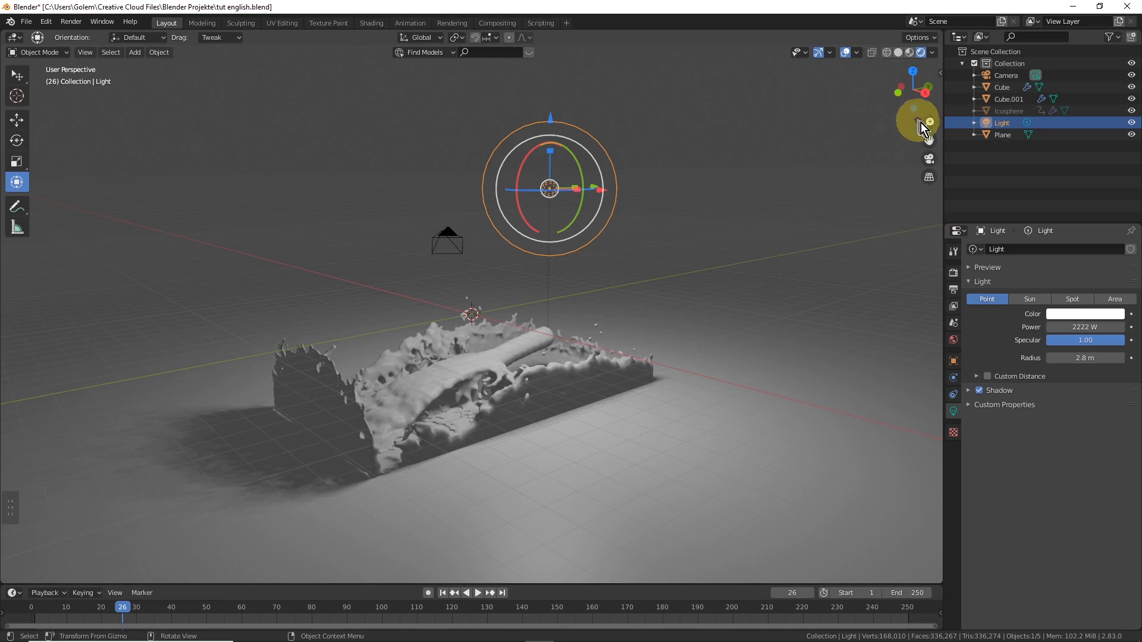
- Look through the camera and lock the camera to the view
left_click(928, 159)
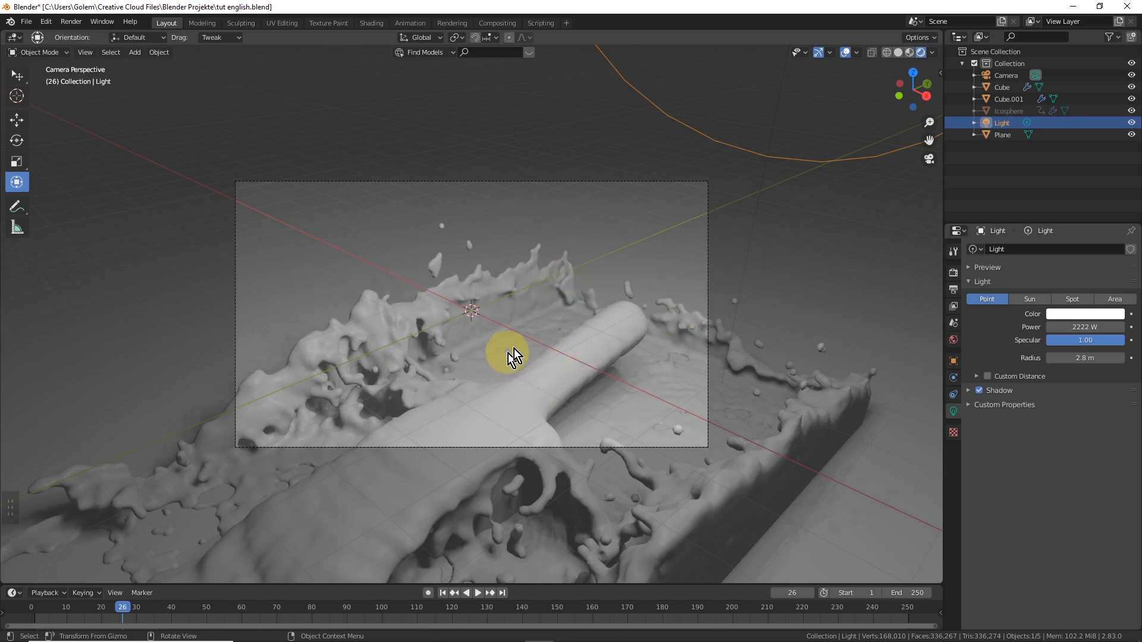
left_click(941, 83)
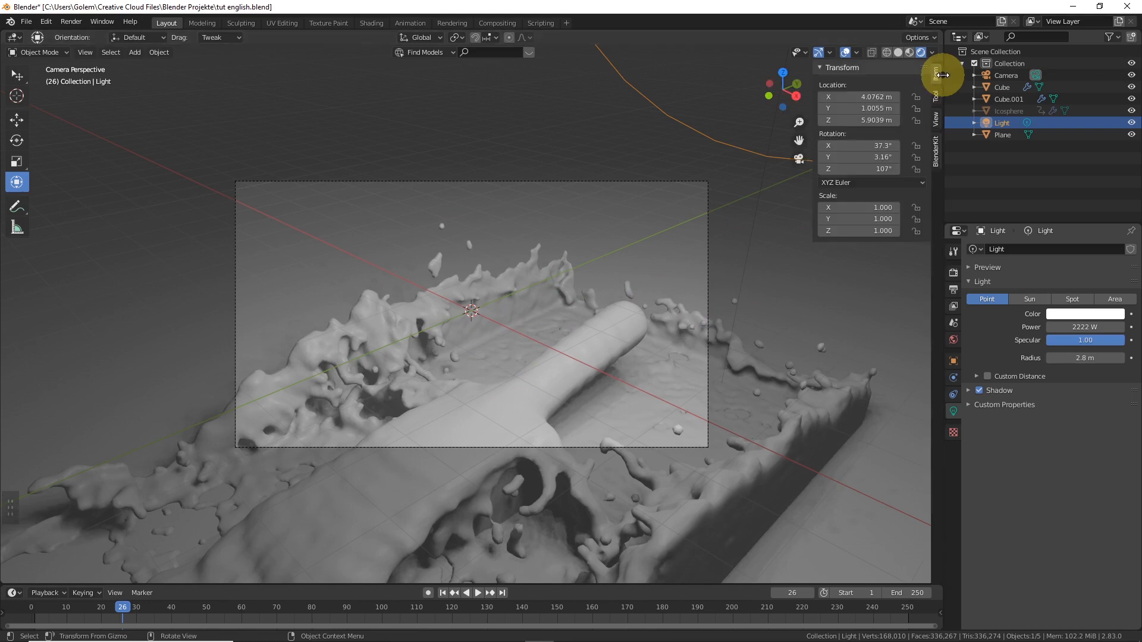
key("n")
key("n")
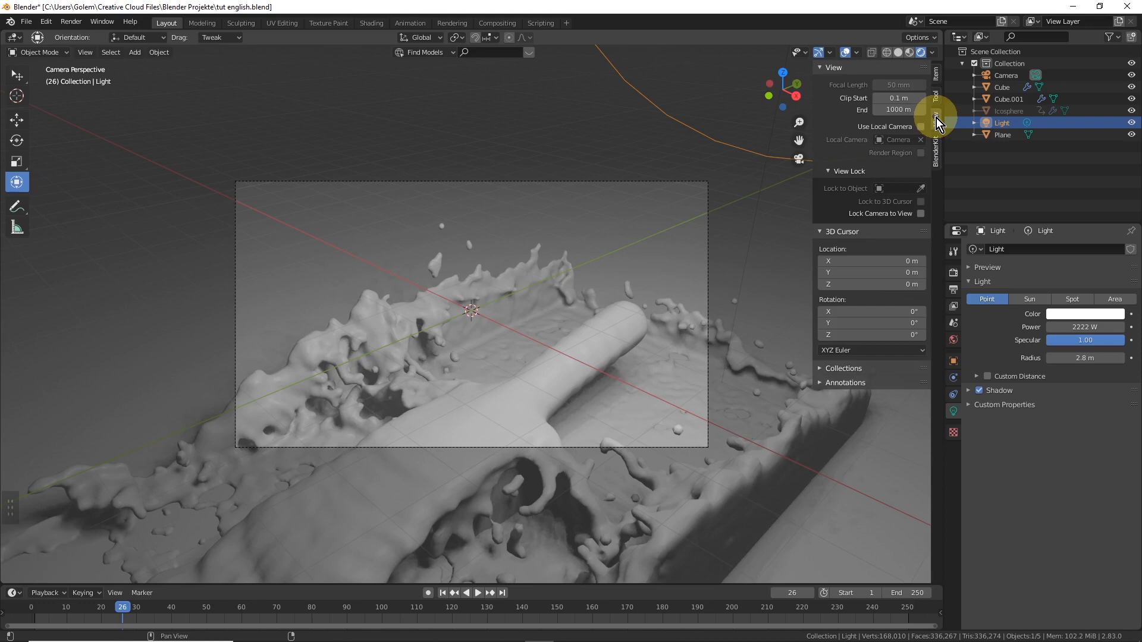
left_click(920, 213)
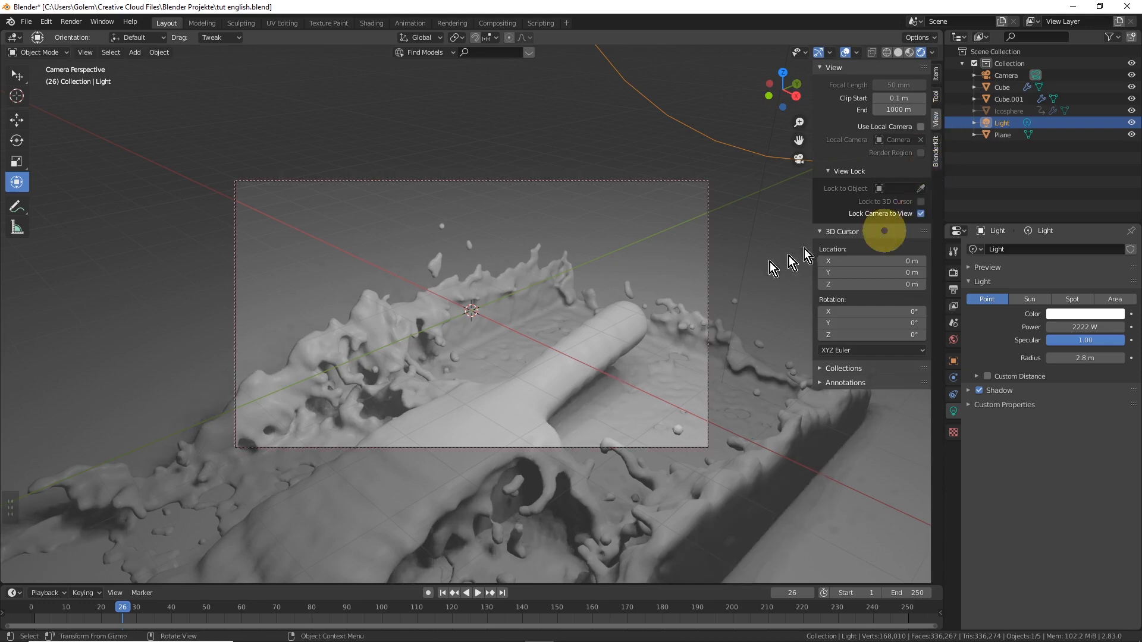
- Reframe the camera farther back and at a lower angle to fit the whole liquid, and unlock it from the view
scroll(696, 285, "up", 2)
scroll(695, 284, "down", 3)
scroll(583, 282, "left", 3)
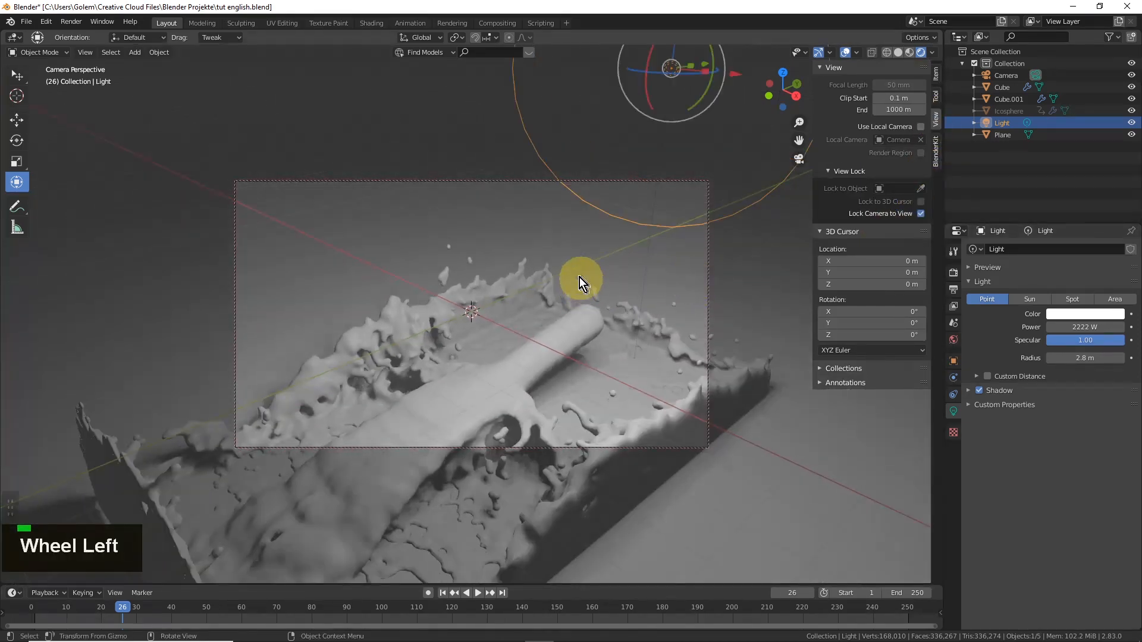
mouse_move(569, 302)
middle_mouse_down()
mouse_move(557, 270)
mouse_move(549, 295)
middle_mouse_up()
scroll(549, 295, "down", 2)
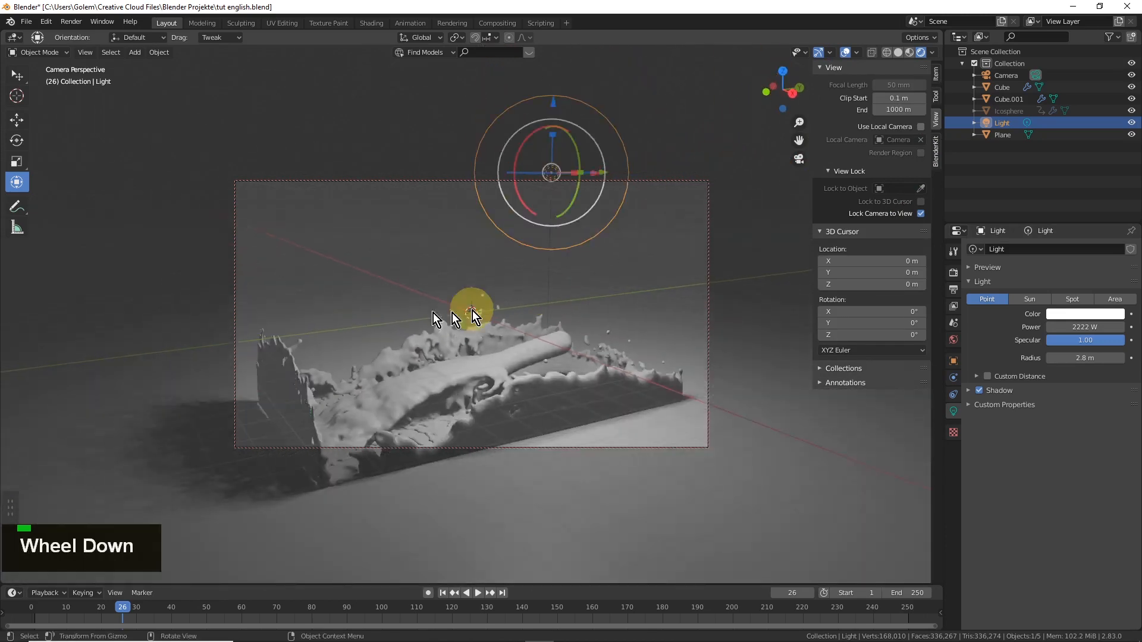
middle_click_drag(472, 310, 403, 311)
scroll(408, 319, "left", 2)
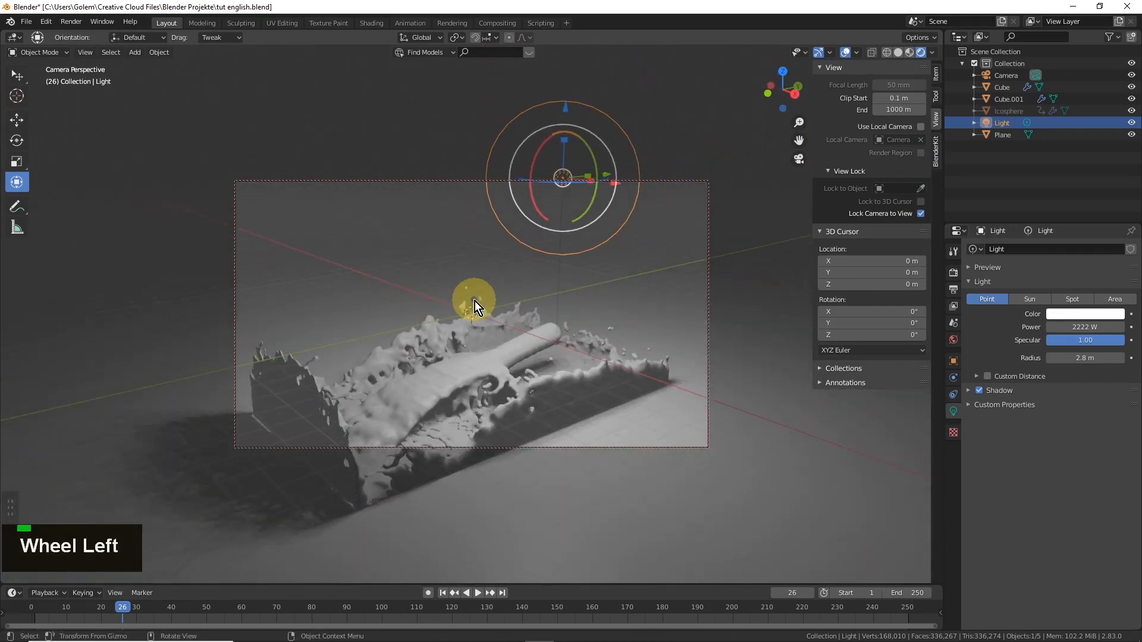
scroll(474, 301, "left", 4, "shift")
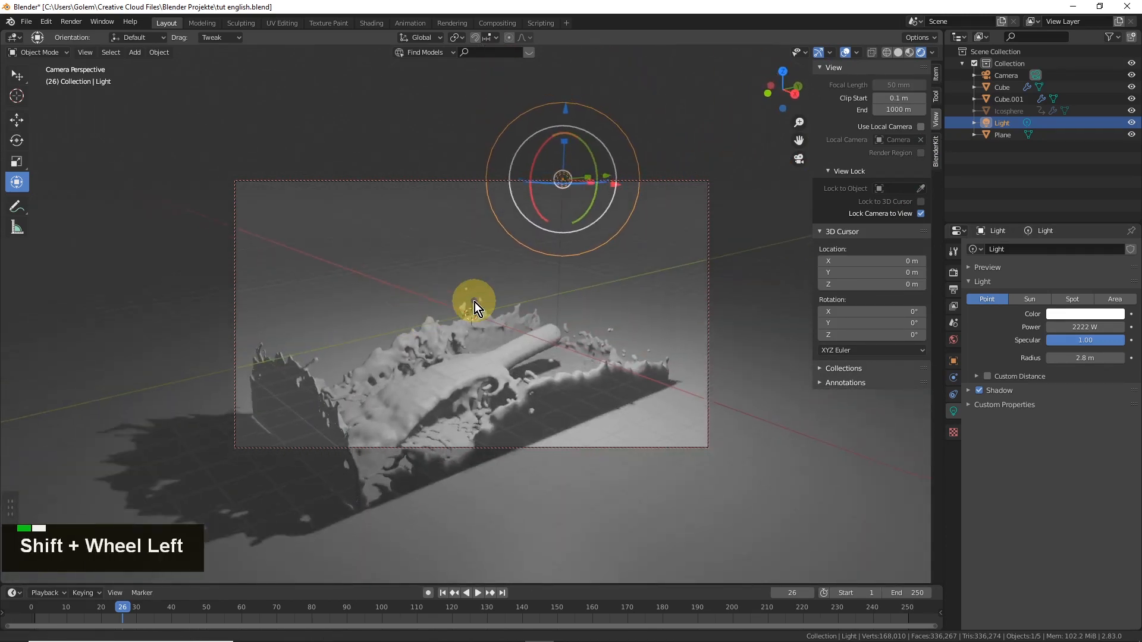
scroll(497, 252, "left", 2, "shift")
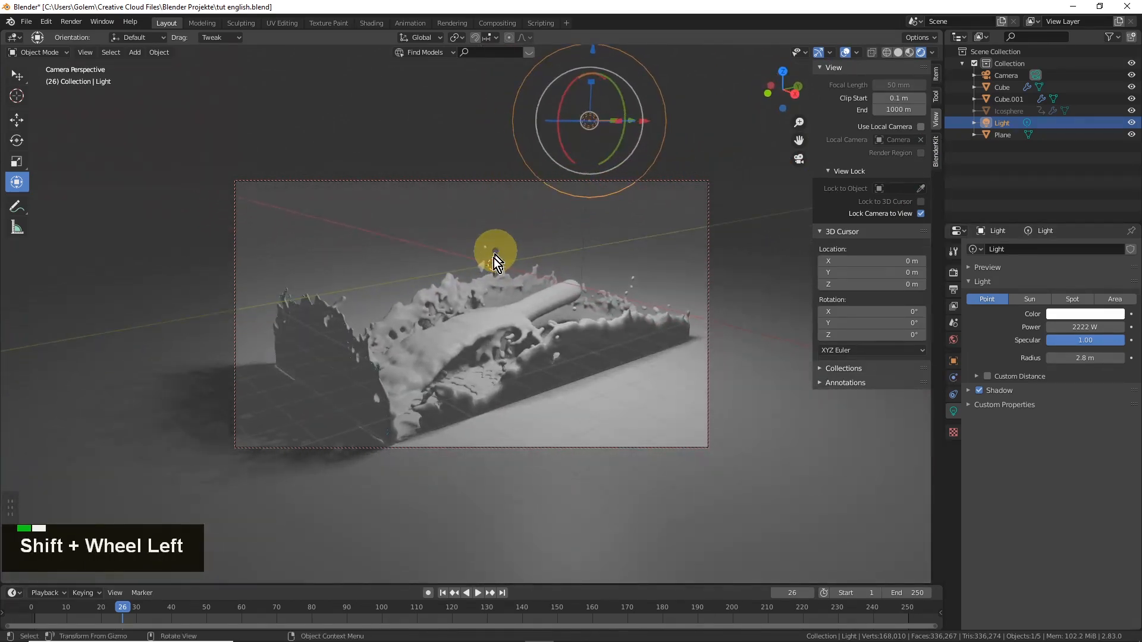
left_click(921, 213)
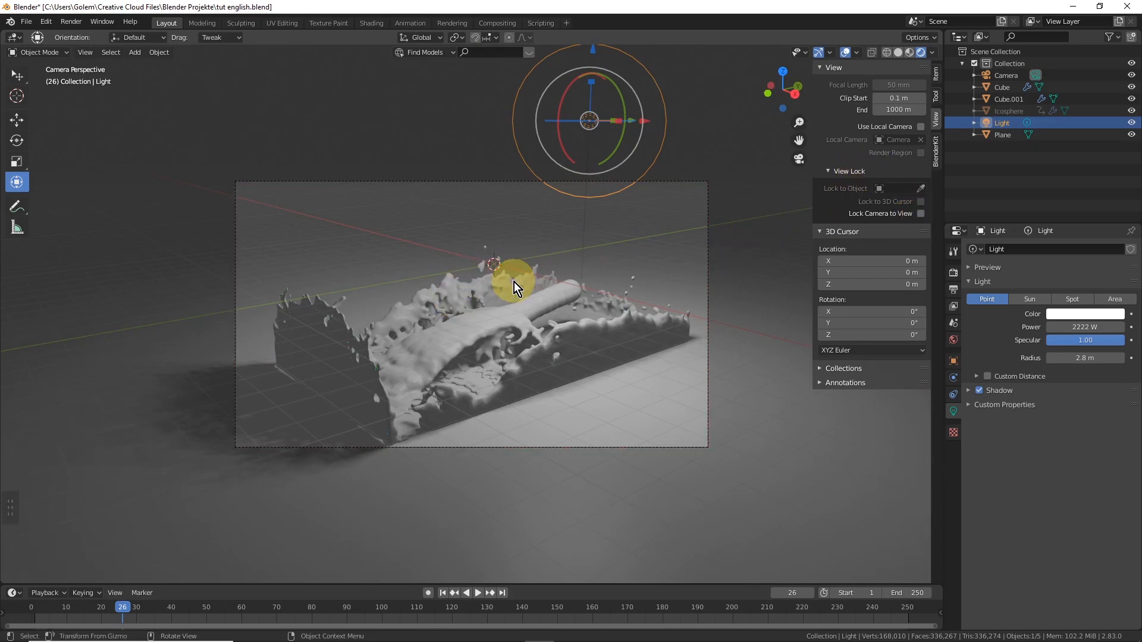
- Move the light about 5.66 m in total in the negative X direction
middle_click_drag(514, 282, 506, 340)
scroll(505, 343, "down", 3)
left_click_drag(576, 331, 536, 269)
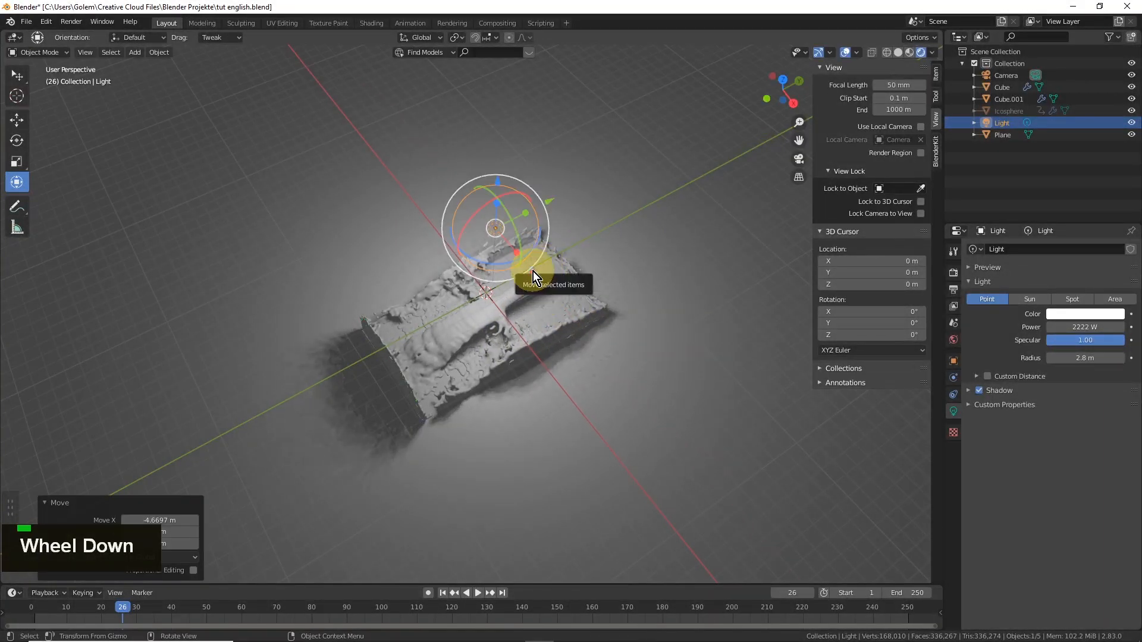
left_click_drag(535, 276, 526, 257)
- Duplicate the light, offset the copy by about 6.05 m in X, 9.84 m in Y and 0.17 m in Z, and return to the camera view
right_click(487, 218)
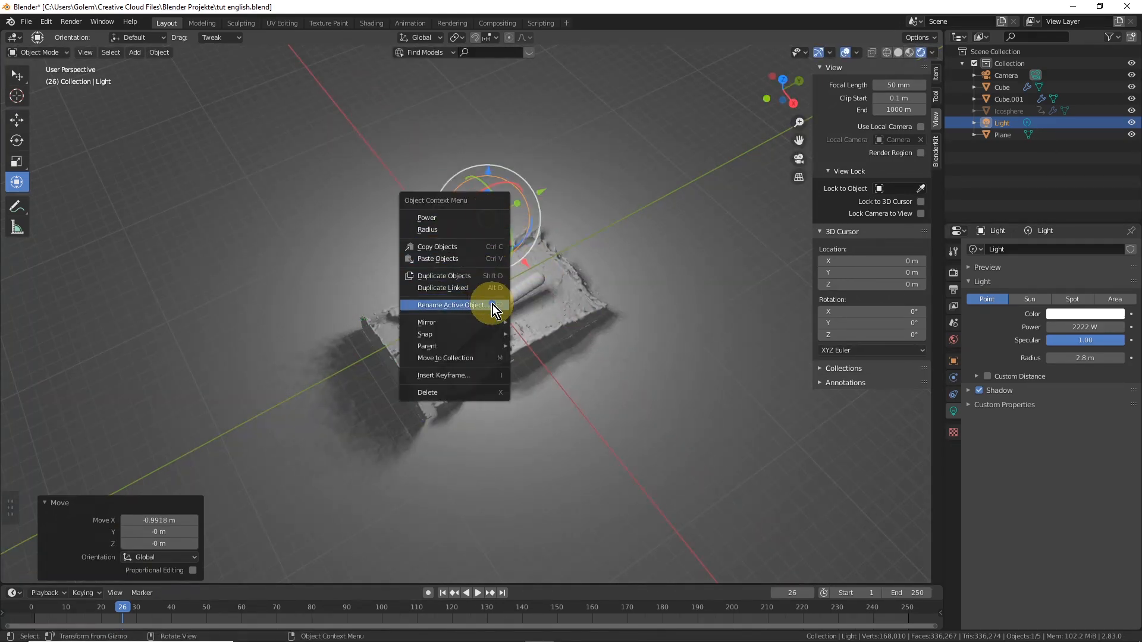
left_click(480, 268)
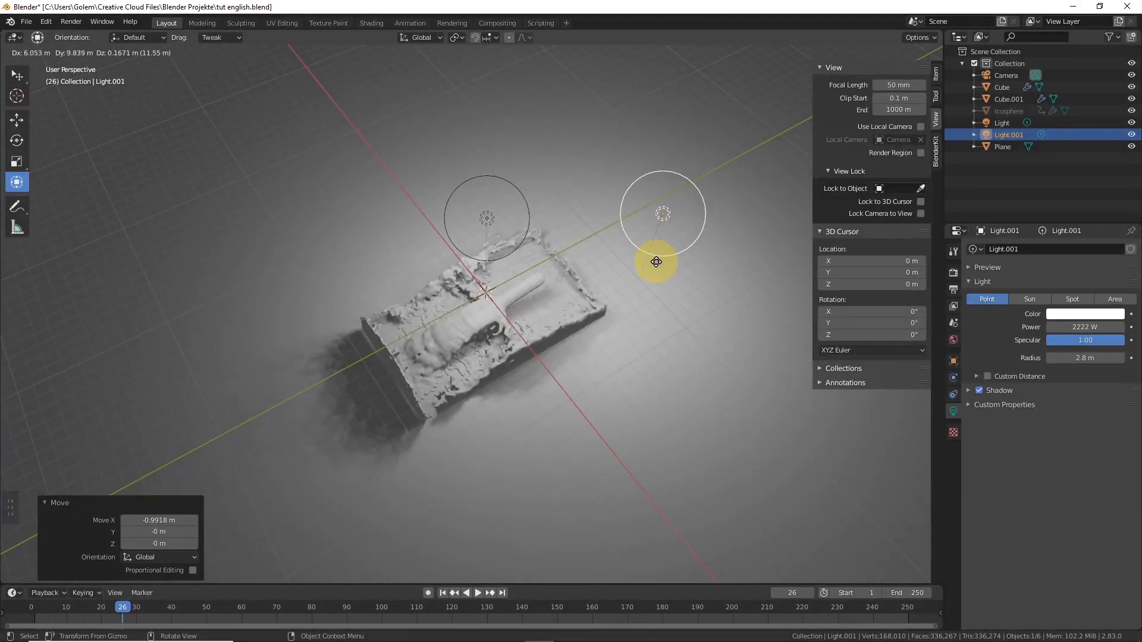
left_click(657, 262)
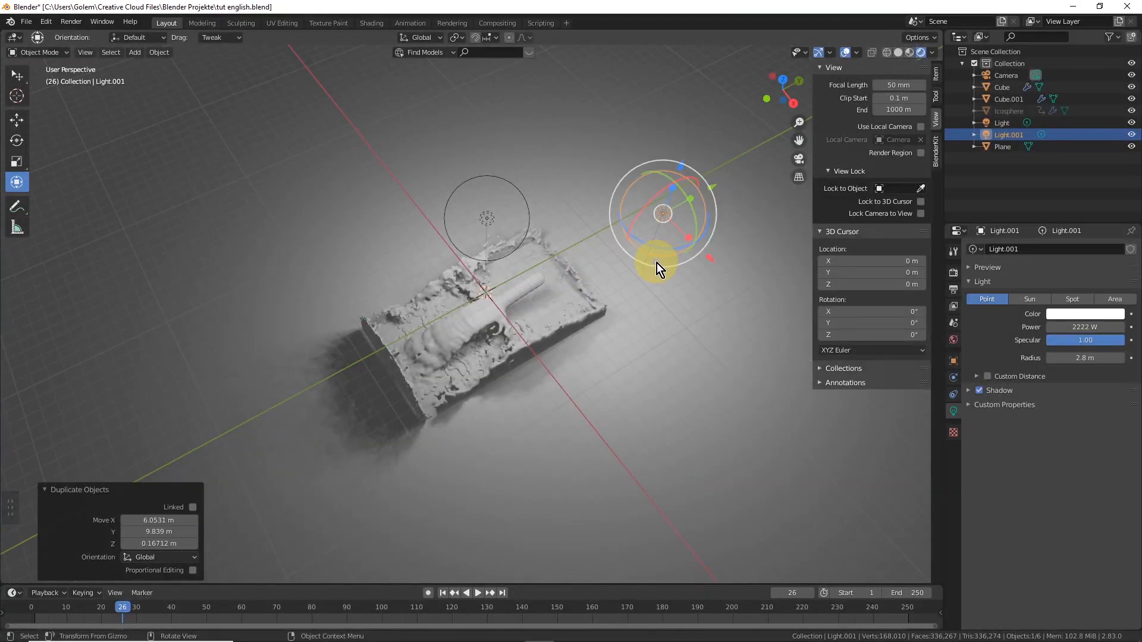
left_click(800, 161)
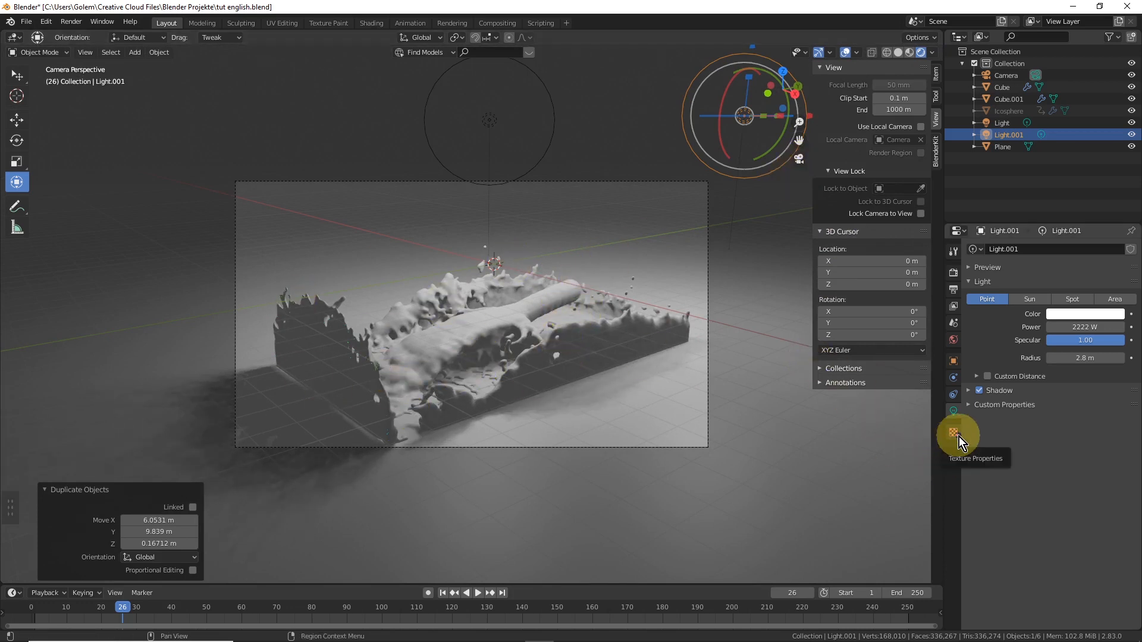
- Change the liquid material's base color to blue with hue 0.665 and saturation 0.681
left_click(557, 349)
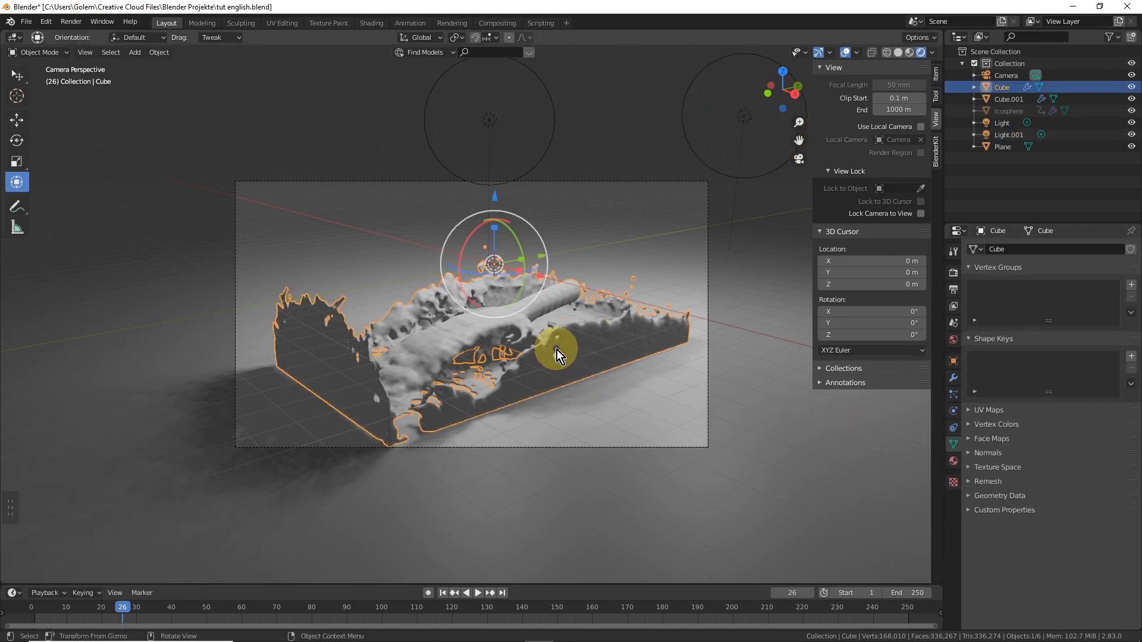
left_click(955, 467)
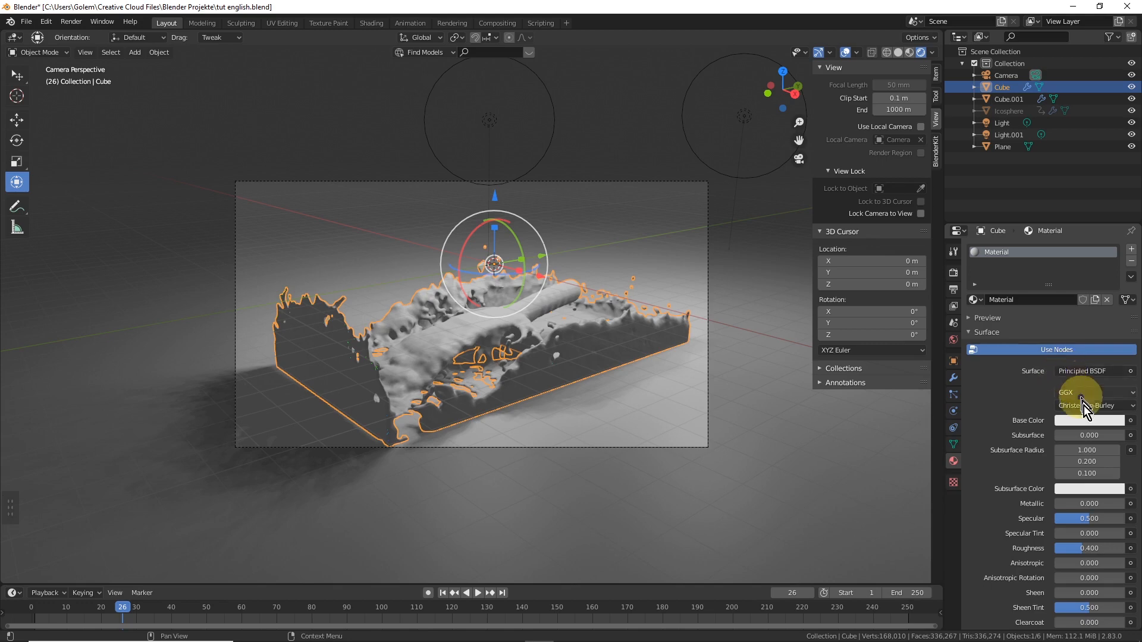
left_click(1089, 422)
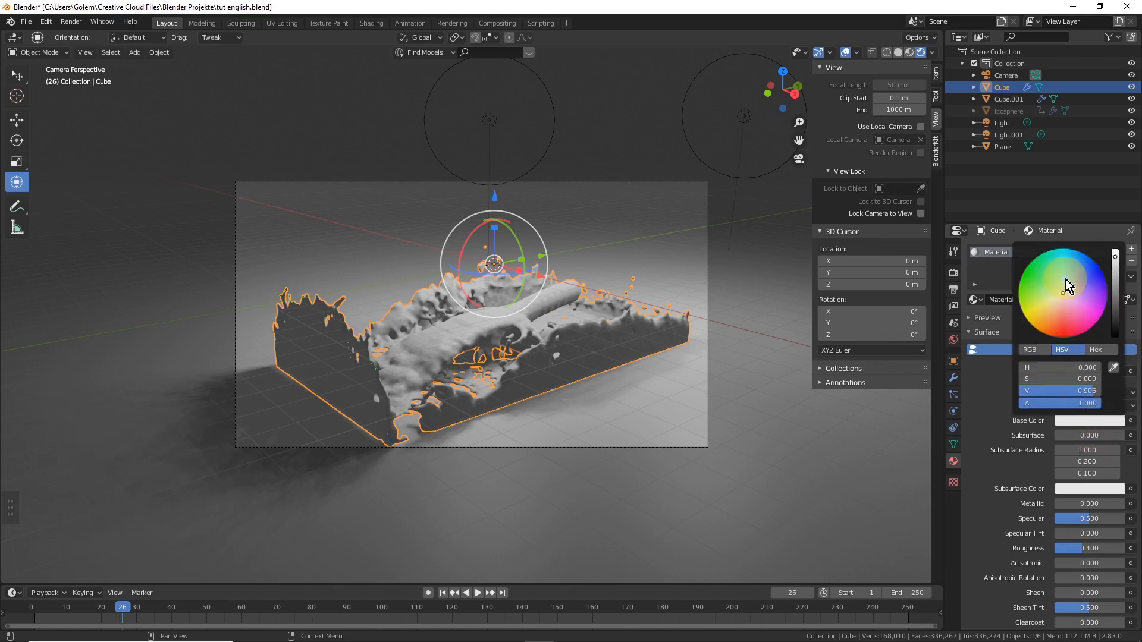
left_click_drag(1065, 279, 1089, 277)
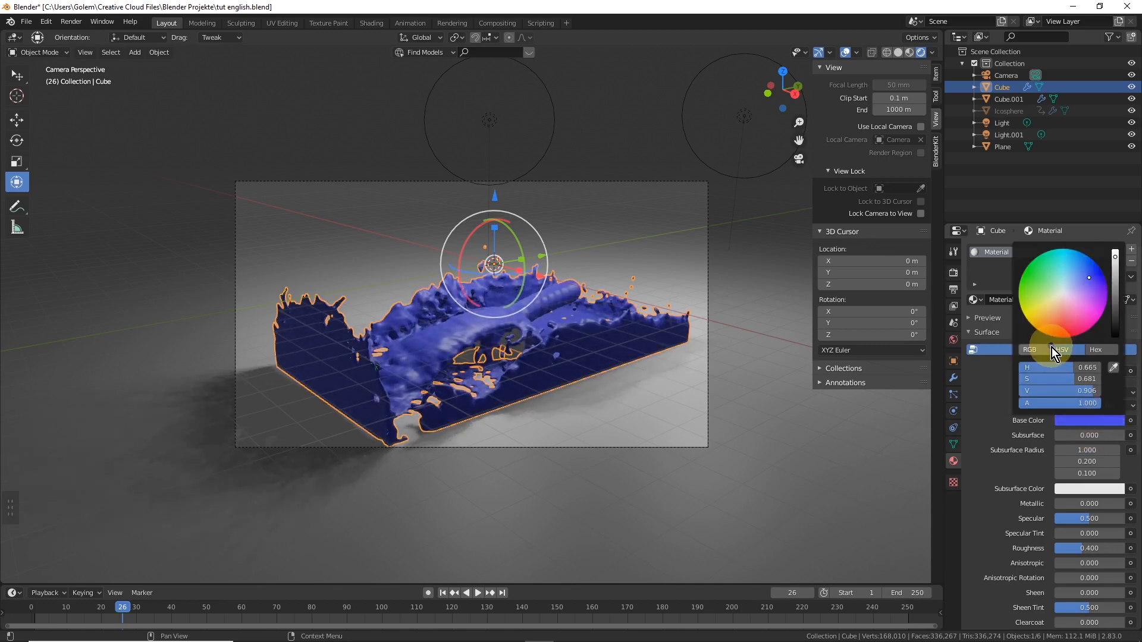
- Set the liquid material's metallic value to 0.767 and its roughness to 0
scroll(562, 364, "up", 3)
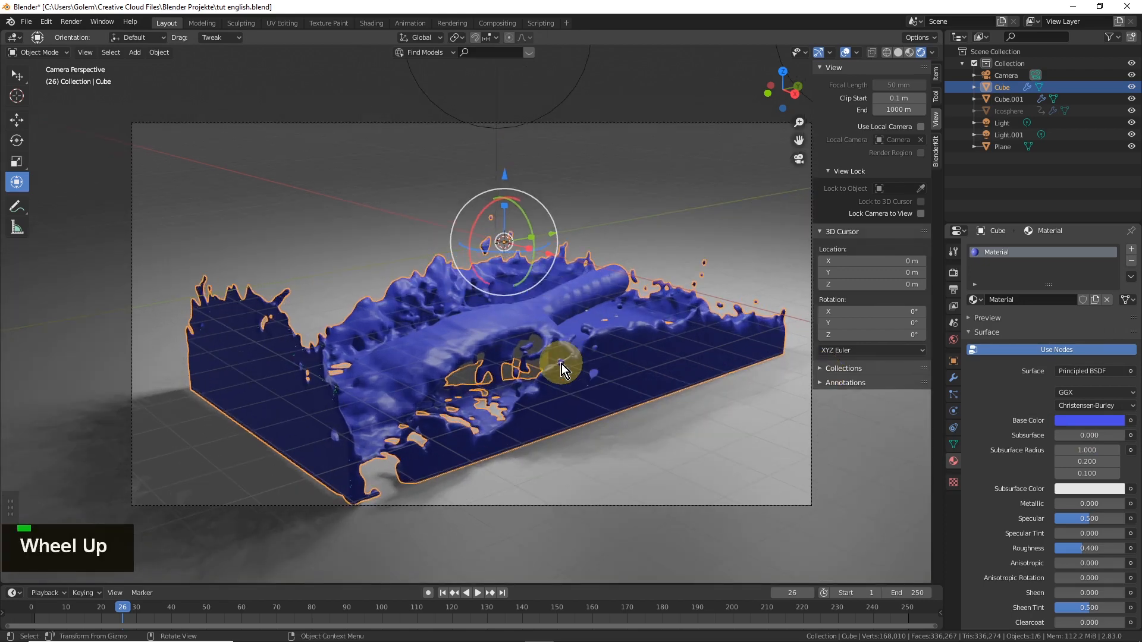
scroll(562, 364, "up", 1)
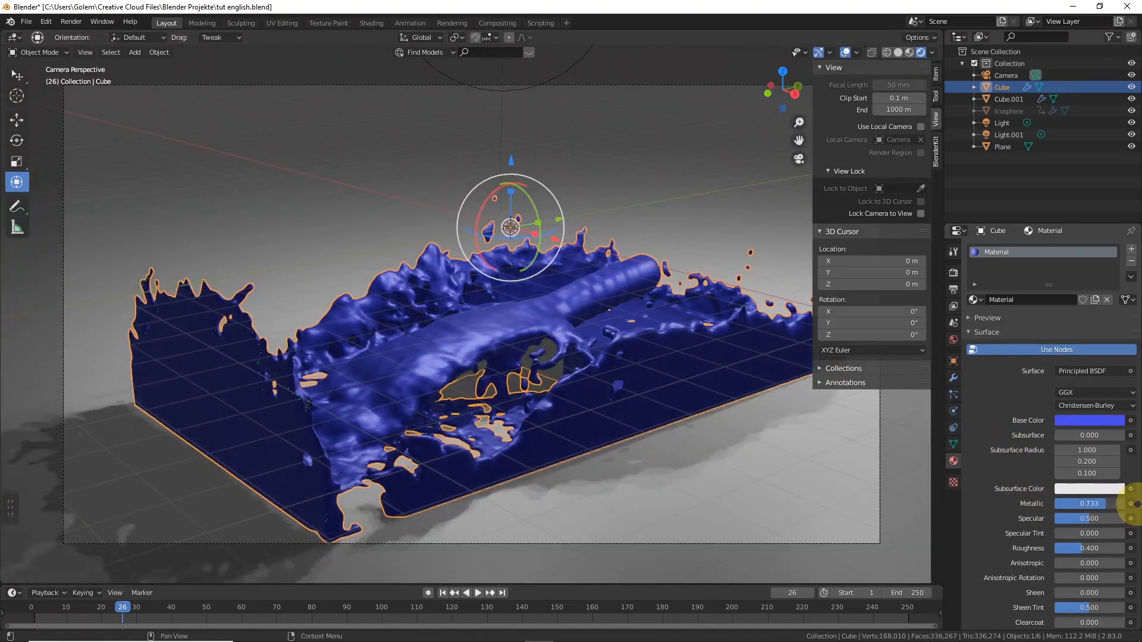
left_click_drag(1081, 504, 1108, 504)
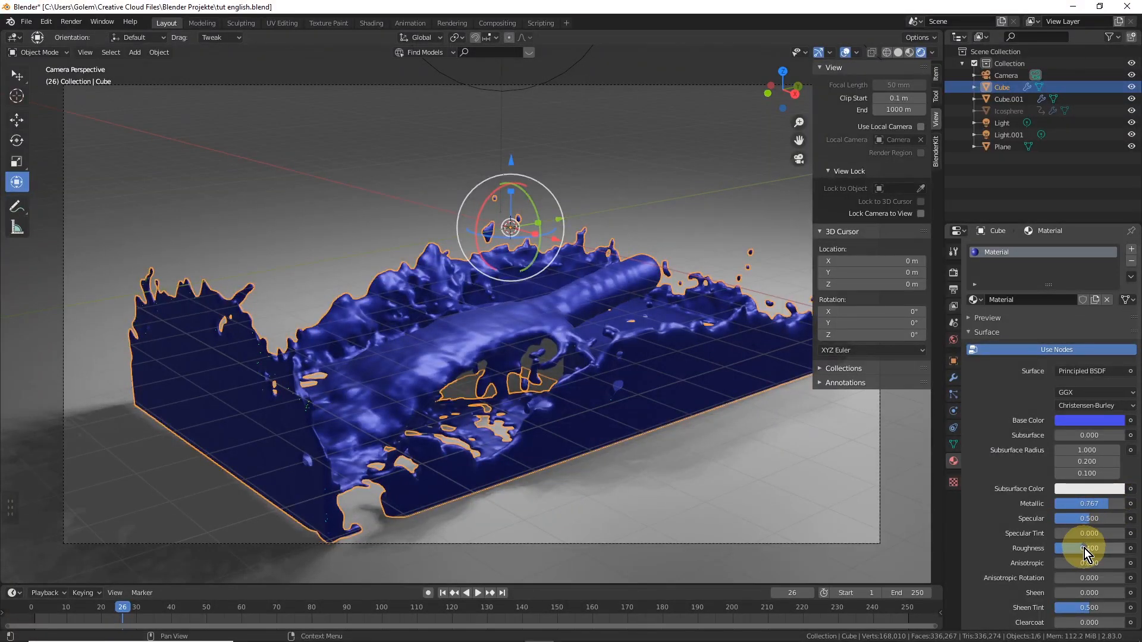
left_click_drag(1084, 553, 1014, 548)
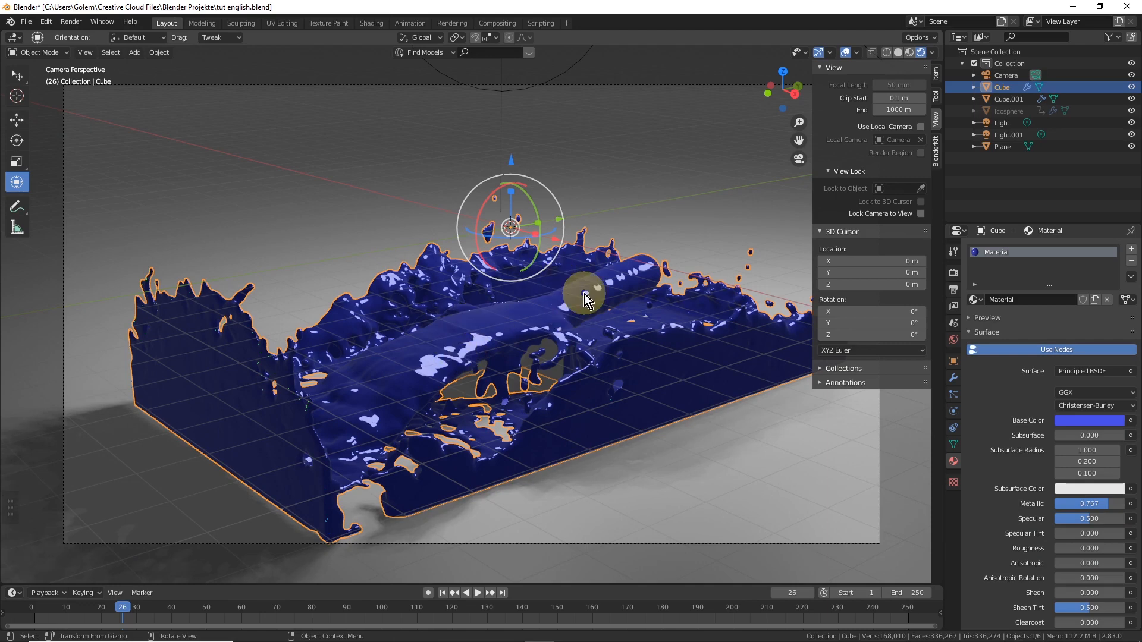
- Increase the original light's radius to 8.25 m for broader reflections on the liquid
scroll(584, 295, "down", 4)
left_click(487, 156)
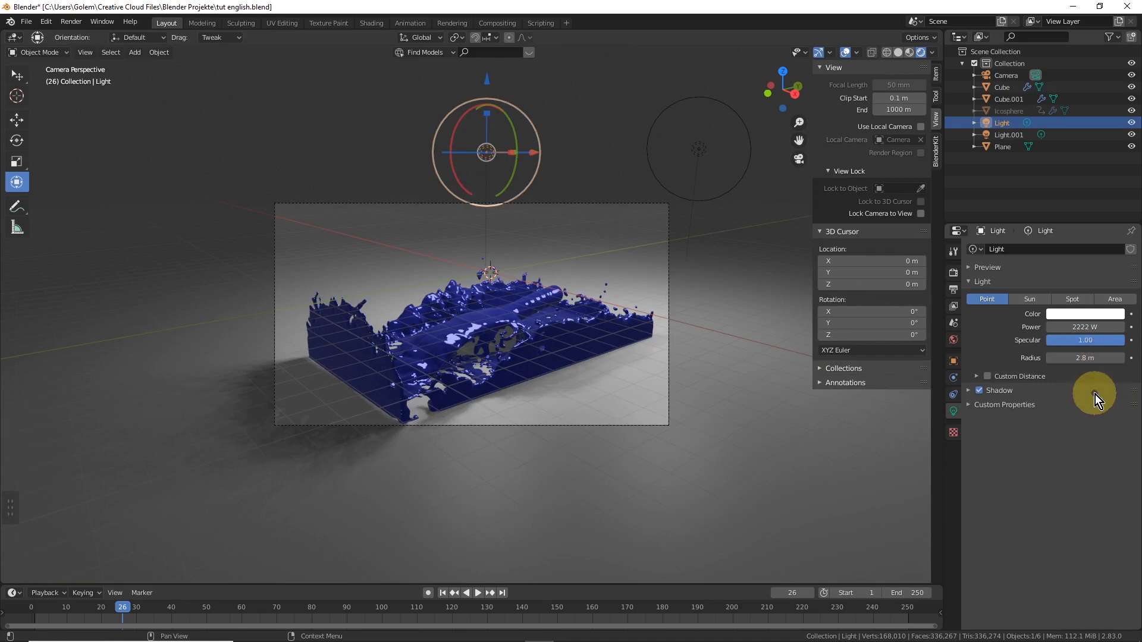
left_click_drag(1096, 357, 274, 339)
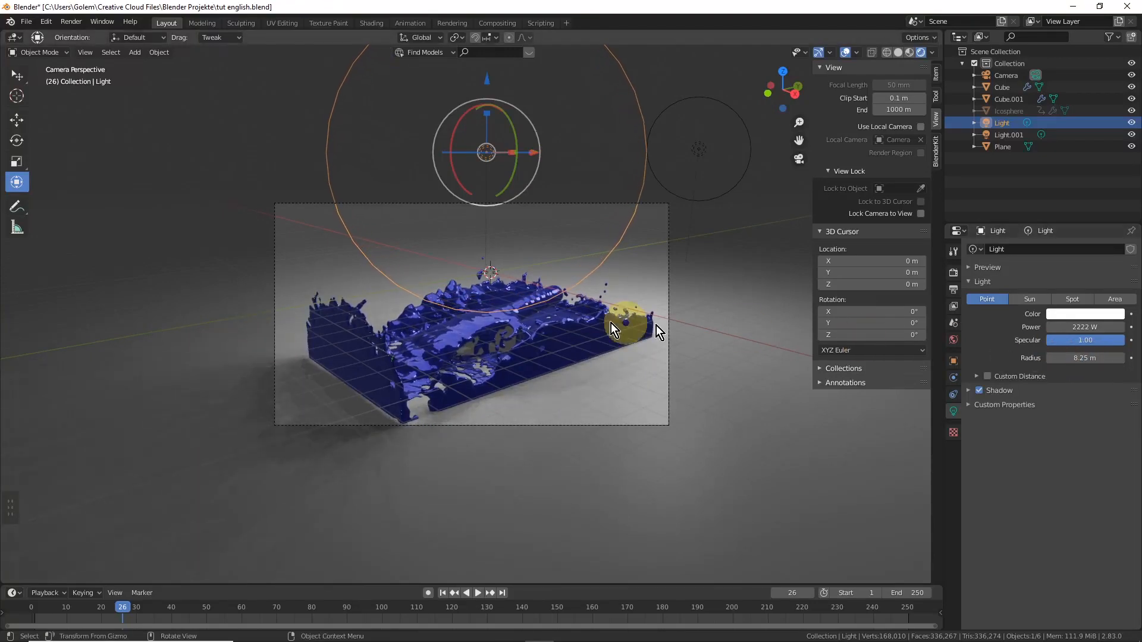
left_click(700, 152)
left_click(494, 152)
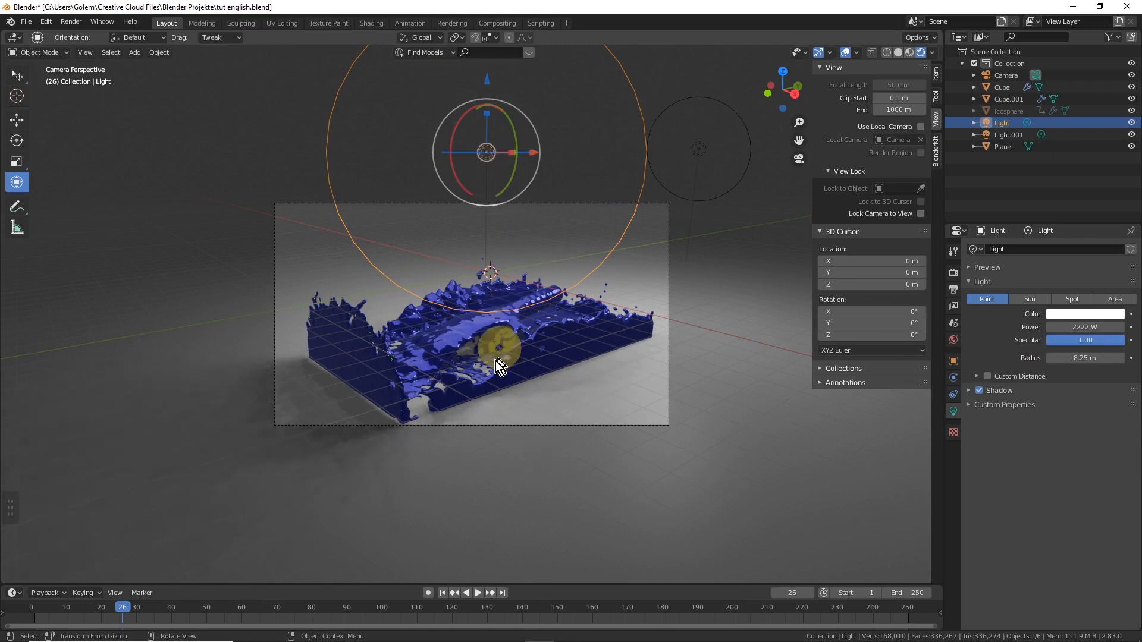
left_click(799, 165)
left_click(798, 165)
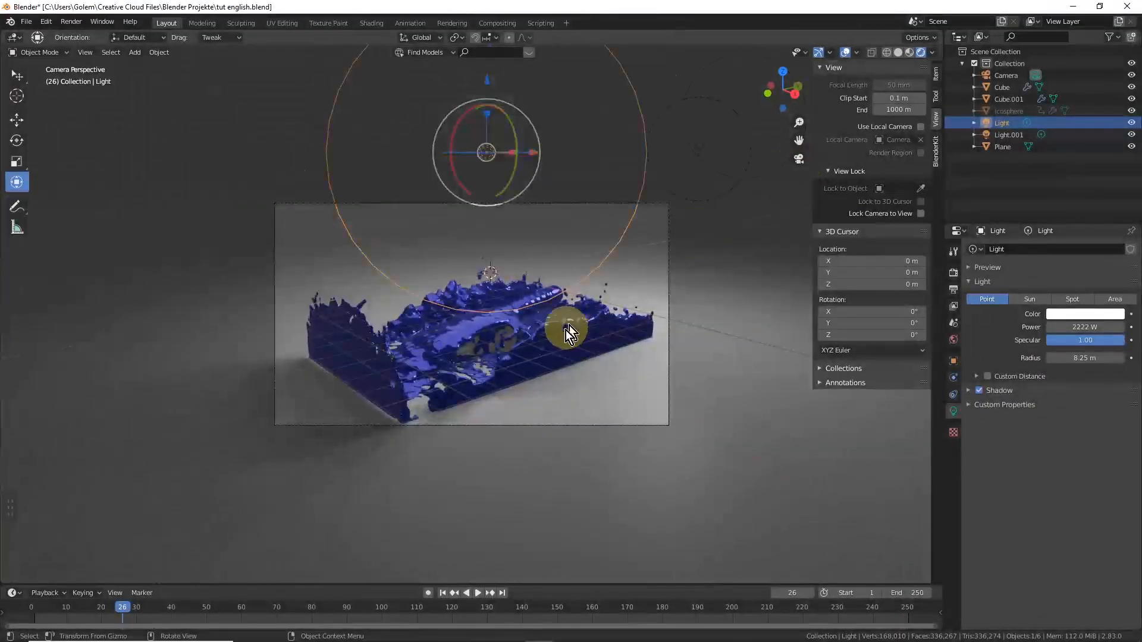
- Rewind the timeline to its beginning and play the liquid animation through the camera
scroll(566, 330, "up", 4)
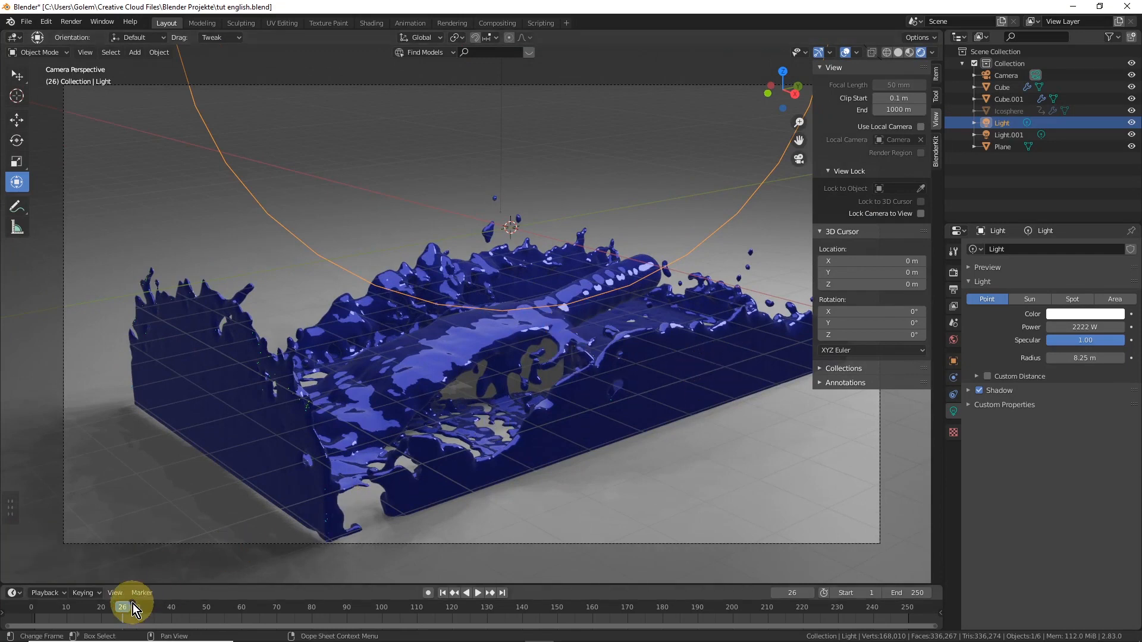
left_click_drag(152, 613, 34, 590)
key("space")
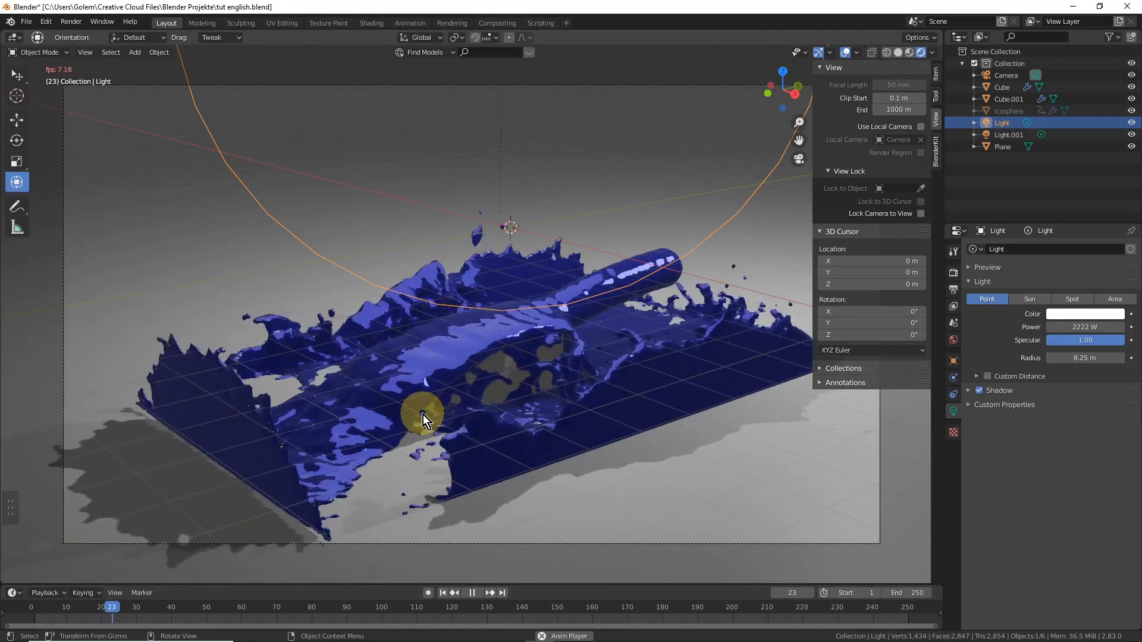
- Stop the animation playback at frame 84 and switch the render engine to Cycles
key("space")
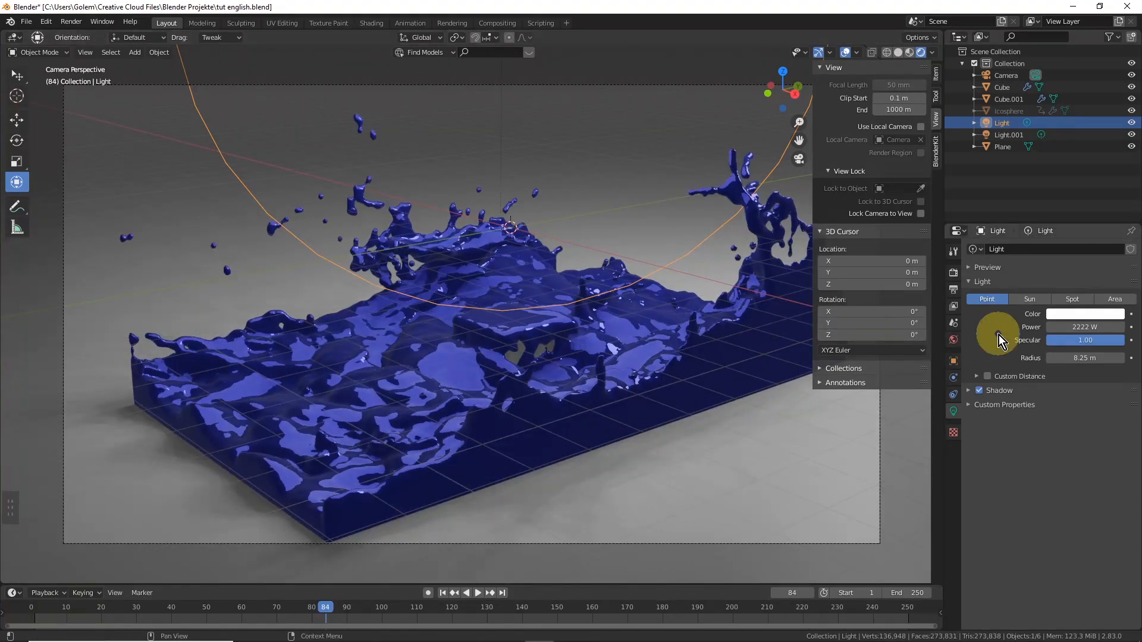
left_click(954, 276)
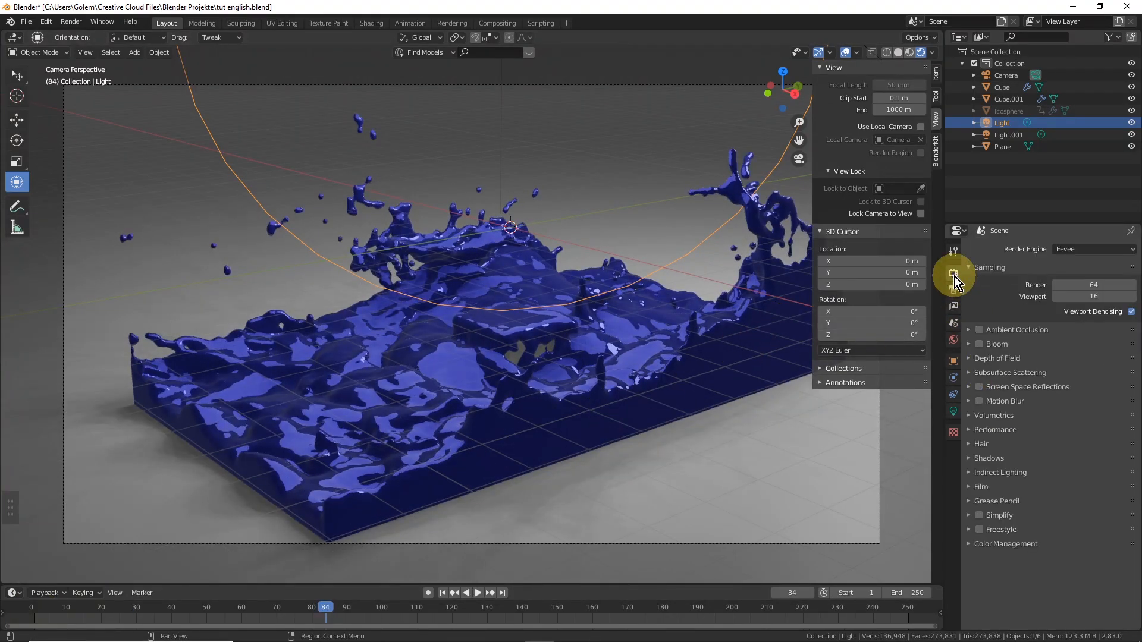
left_click(1087, 251)
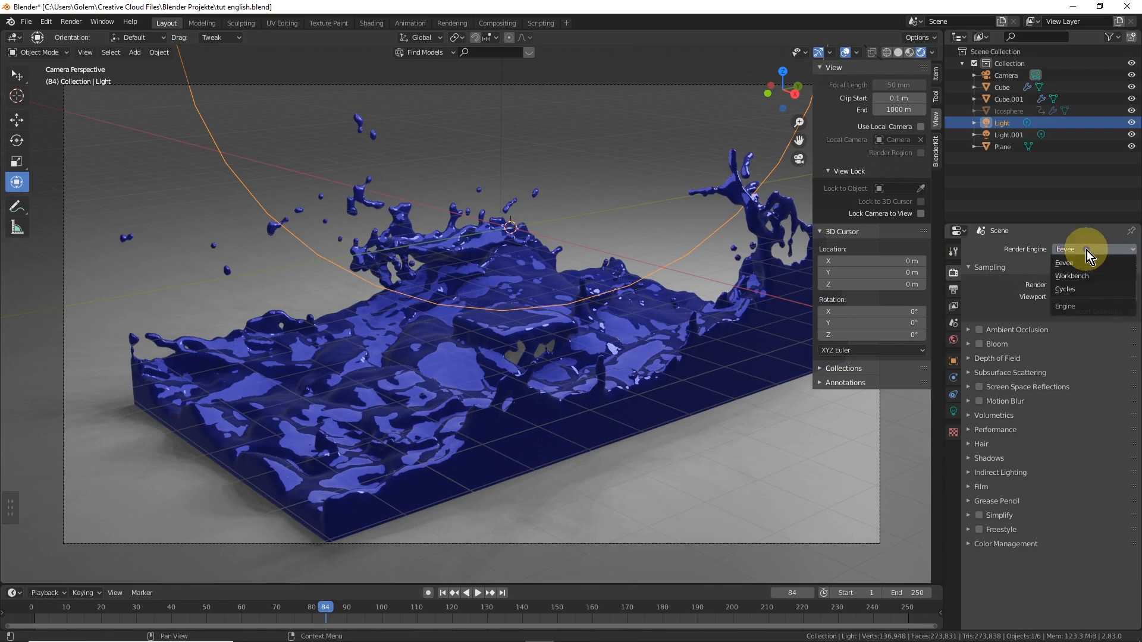
left_click(1091, 284)
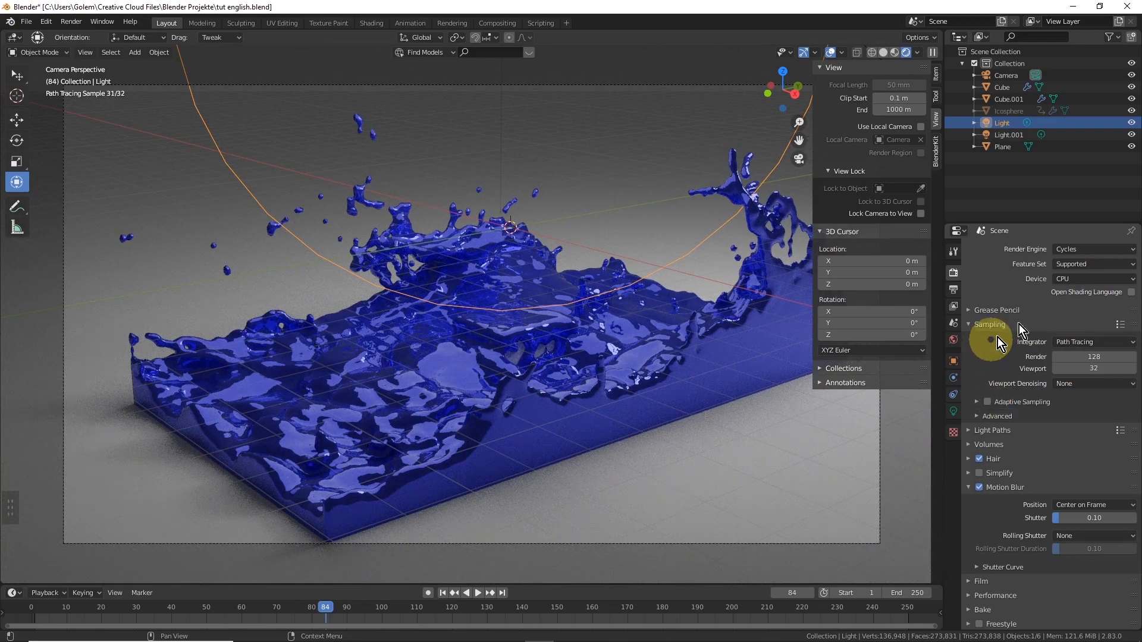
- Set the output resolution to 1920 × 1080 px, render frame 84 and close the render result
left_click(952, 290)
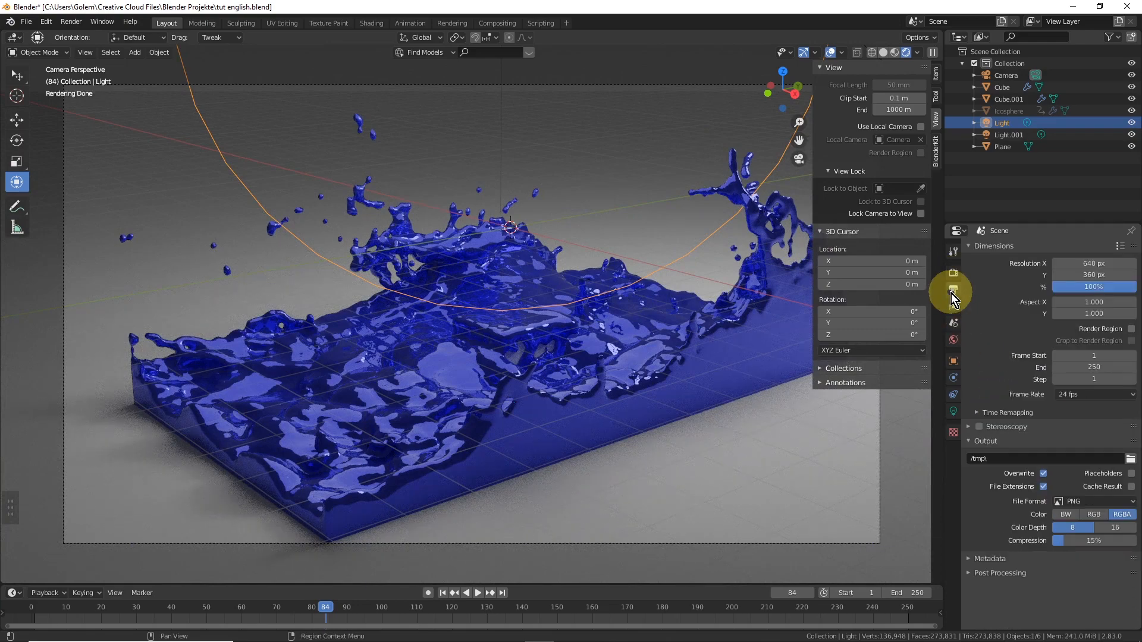
double_click(1110, 262)
type("640")
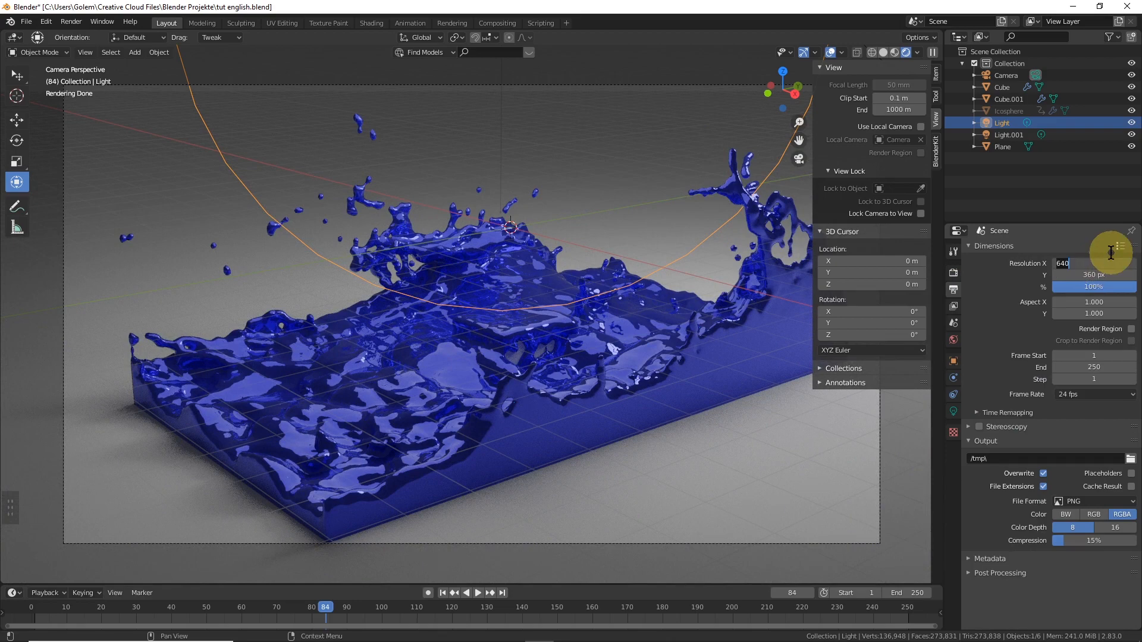
type("1920")
key("Tab")
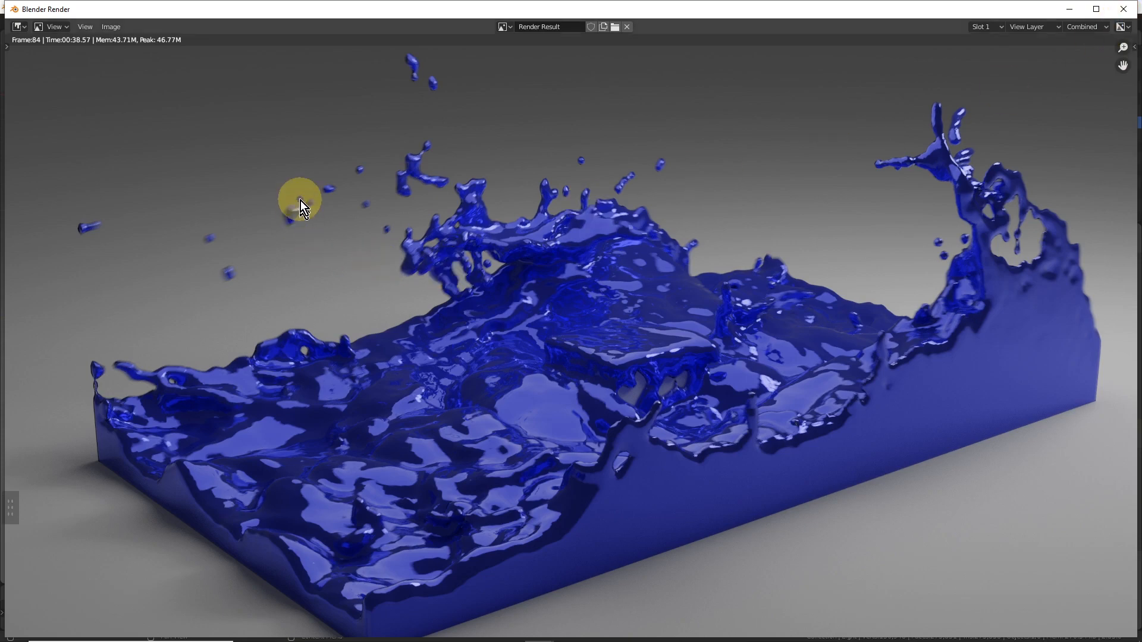
left_click(1123, 8)
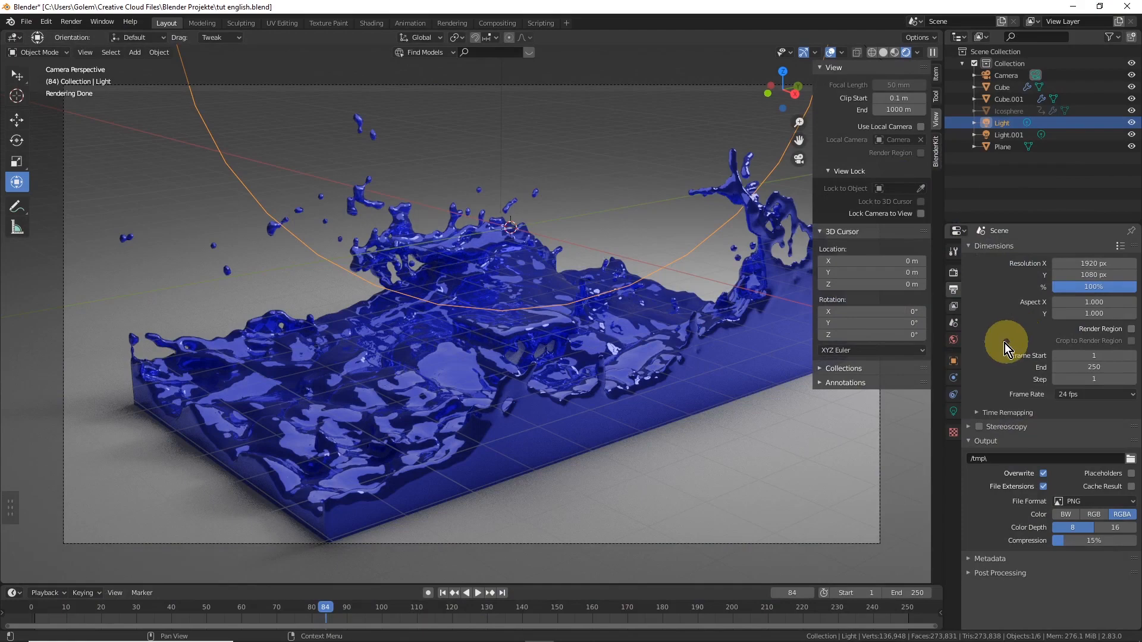
- Switch the render engine to Eevee
left_click(953, 274)
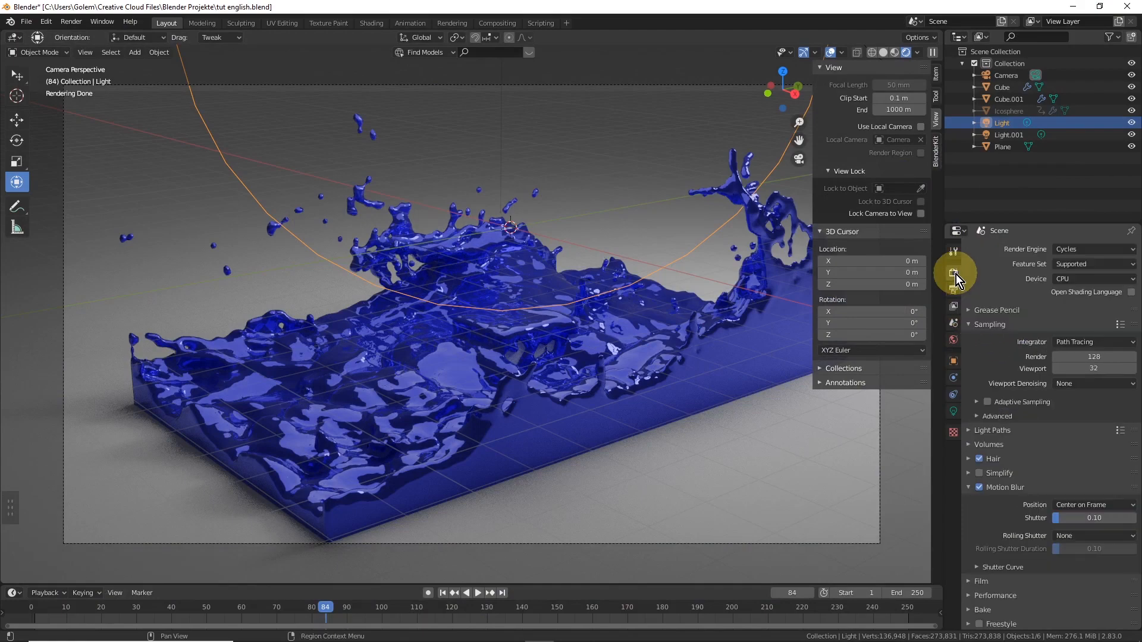
left_click(1078, 250)
left_click(1080, 263)
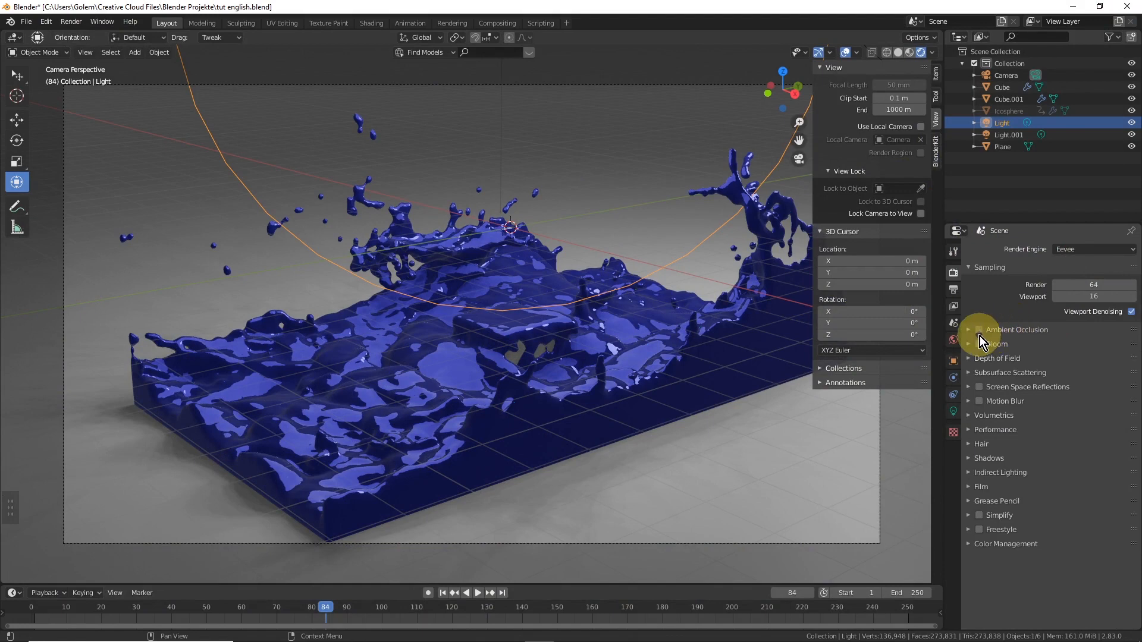
- Enable Ambient Occlusion, Bloom, Screen Space Reflections and High Bitdepth shadows in the Eevee render settings
left_click_drag(983, 335, 983, 345)
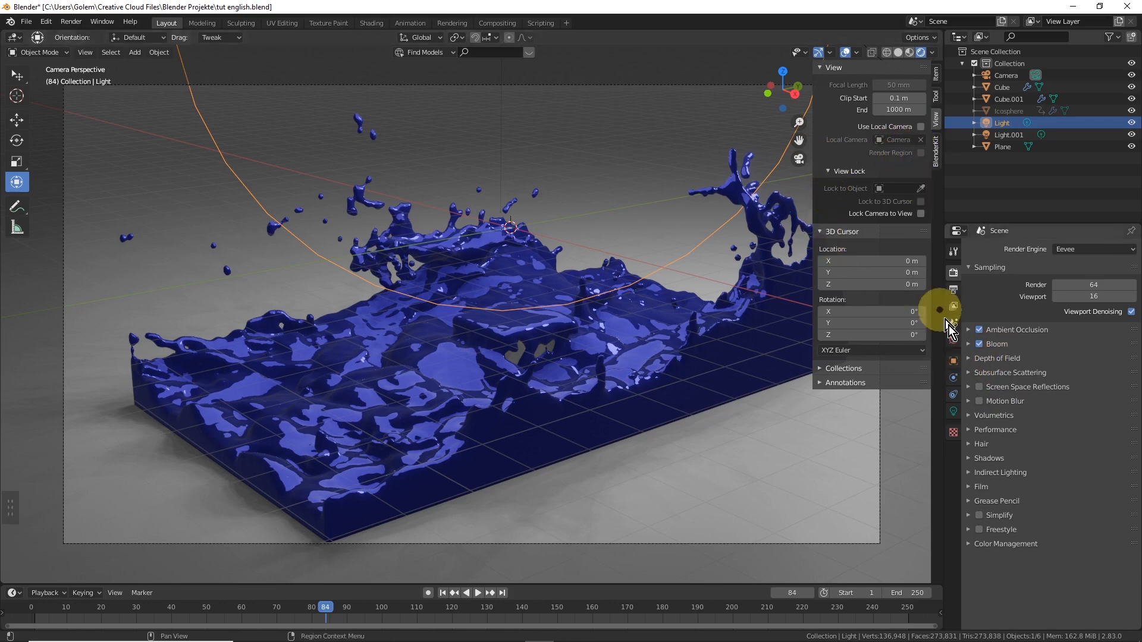
left_click(979, 388)
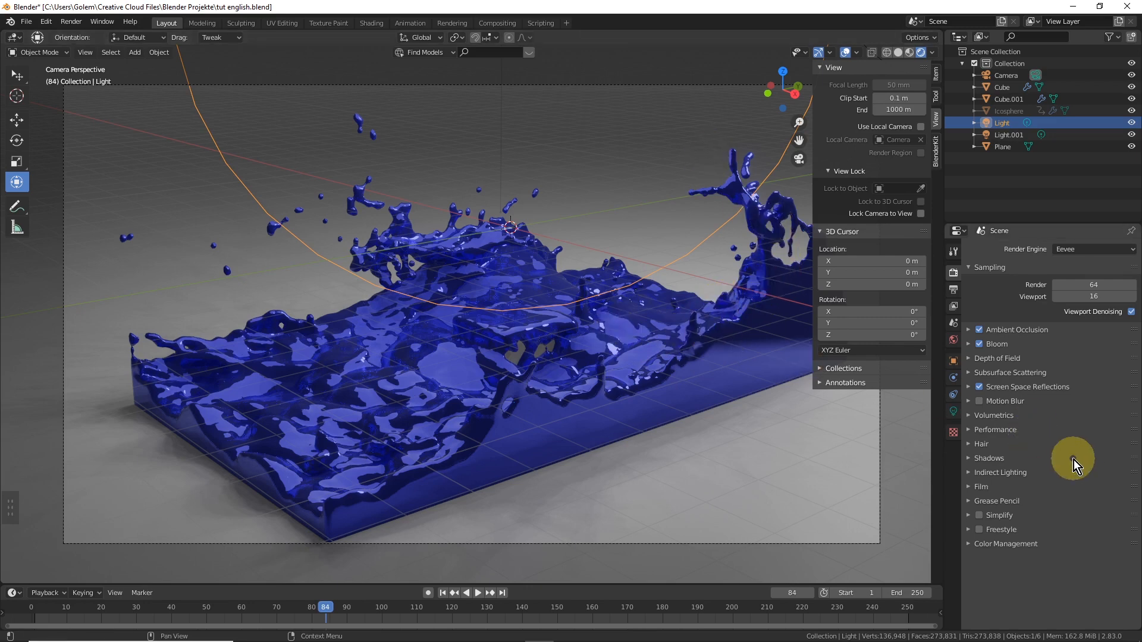
left_click(974, 459)
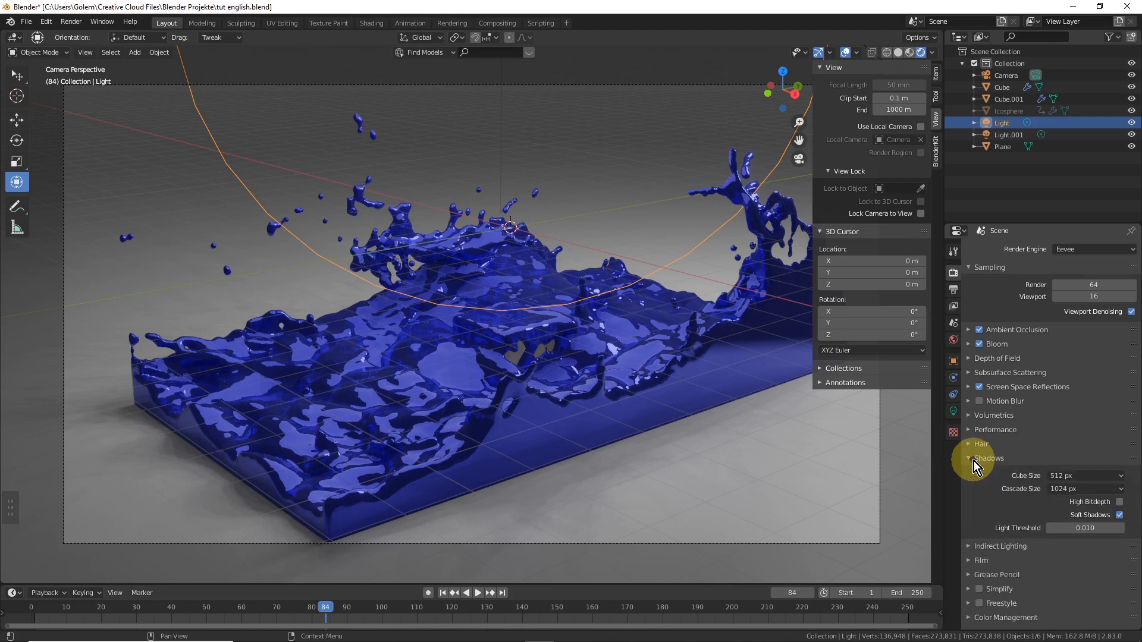
left_click(1119, 503)
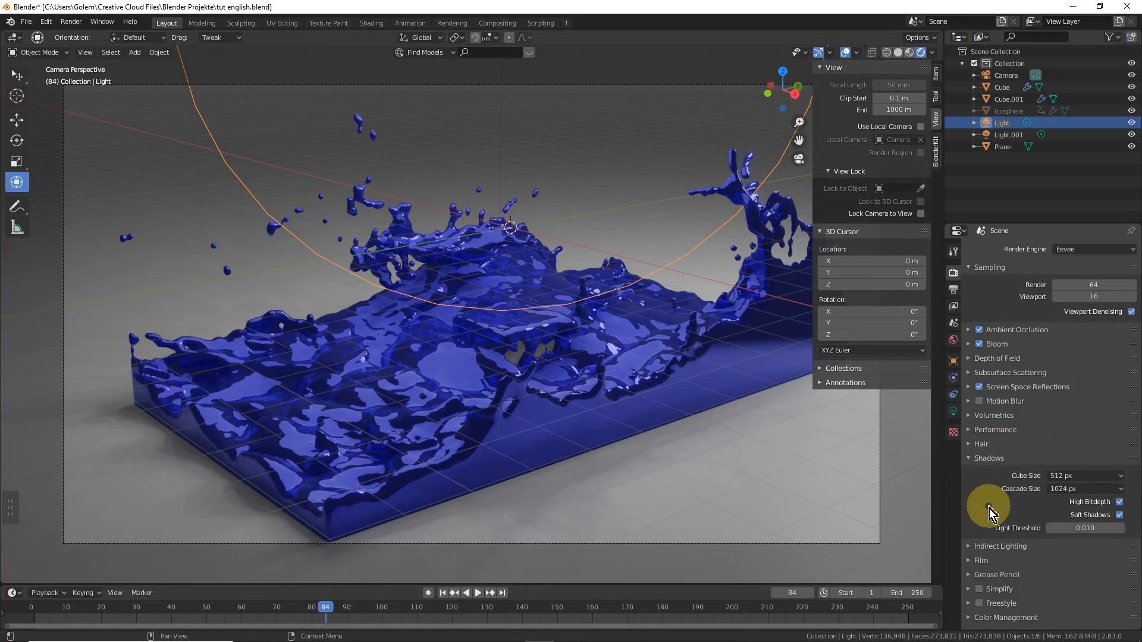
- Delete the floor plane, then render frame 84 with Eevee and close the render result
left_click(969, 561)
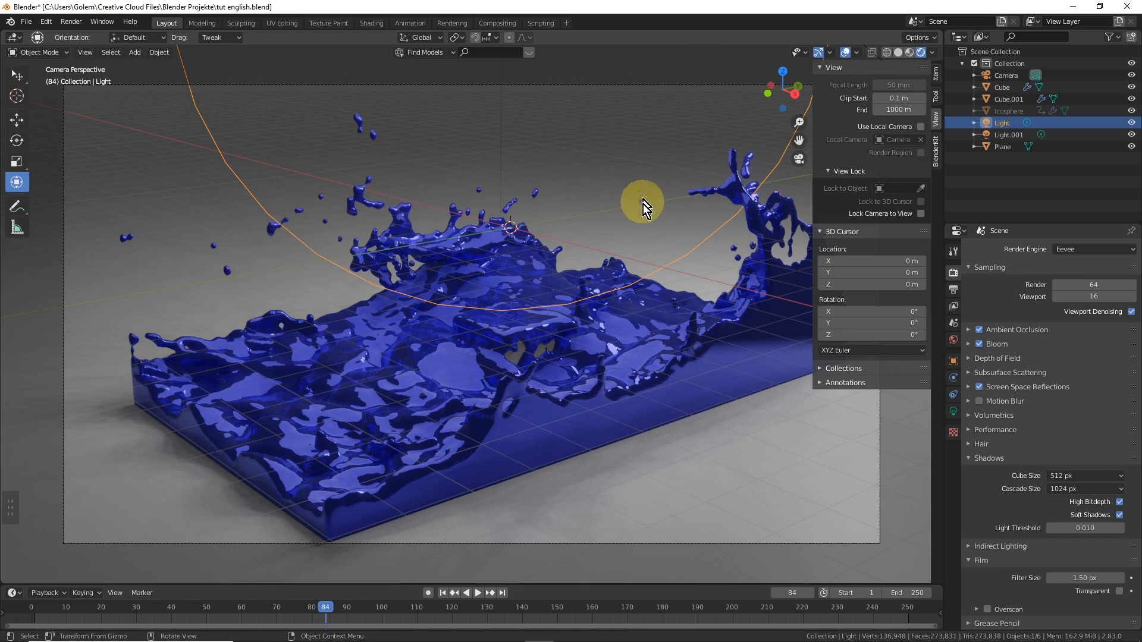
left_click(747, 454)
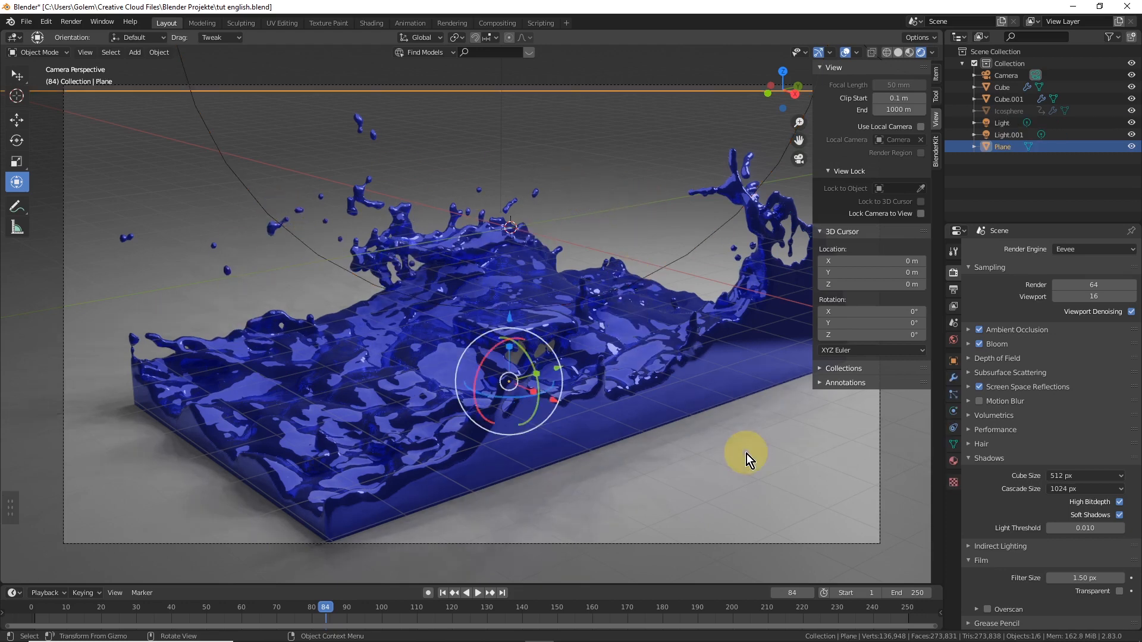
key("BackSpace")
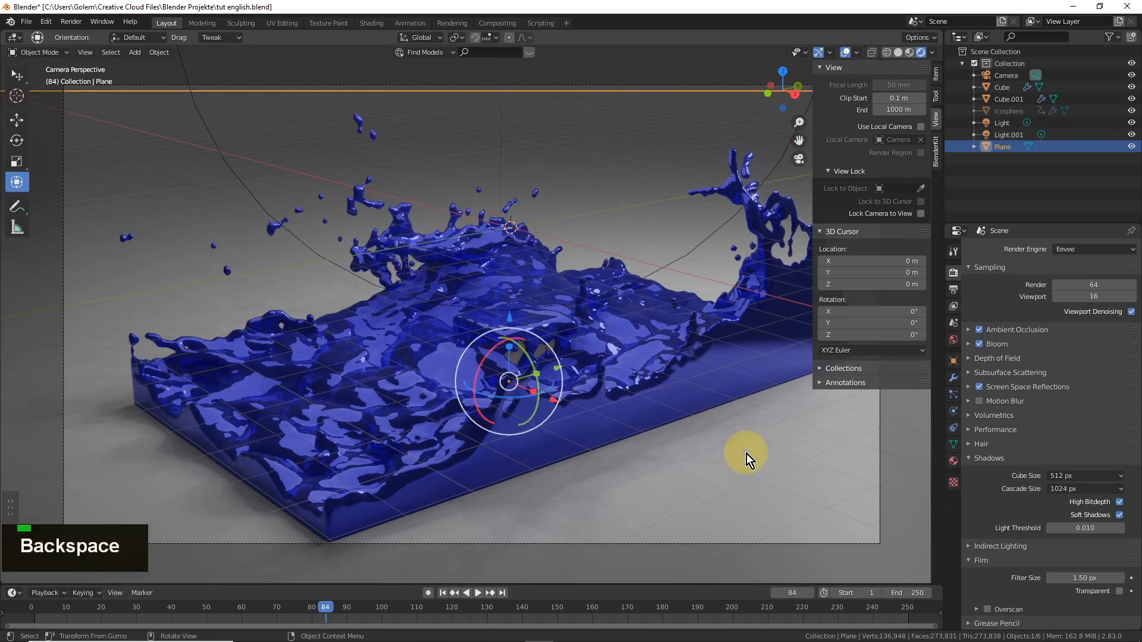
key("Delete")
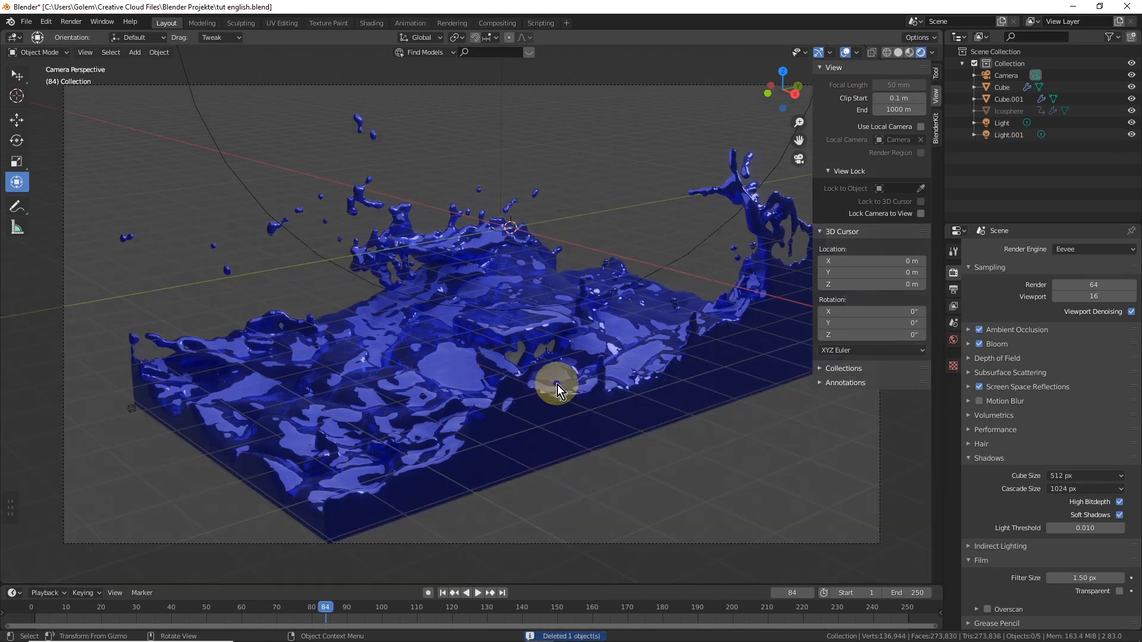
key("F12")
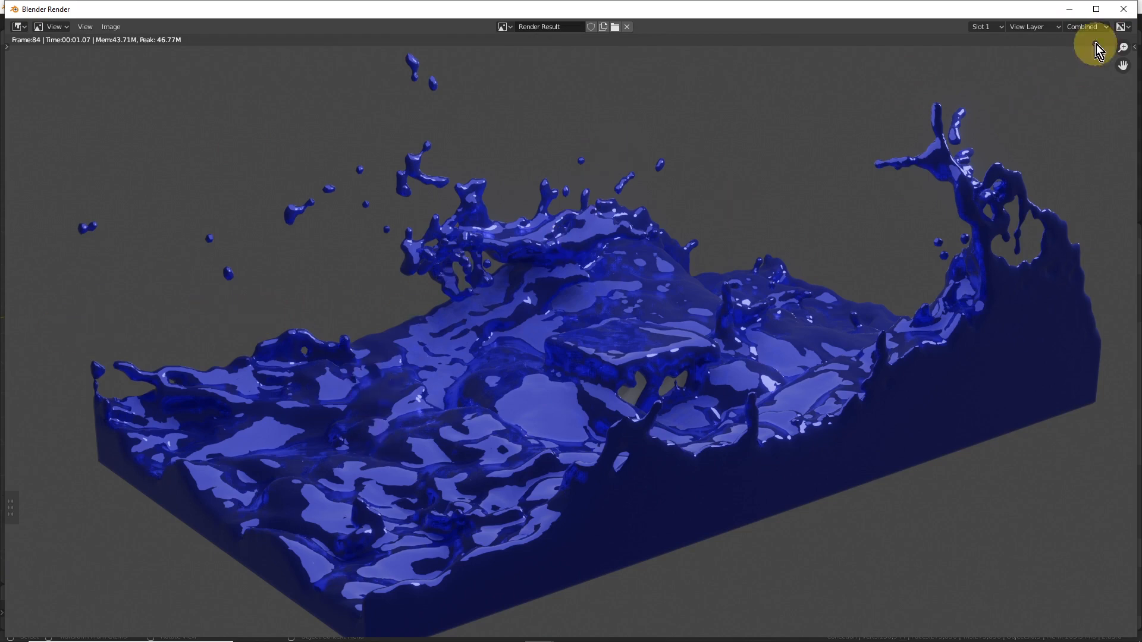
left_click(1124, 9)
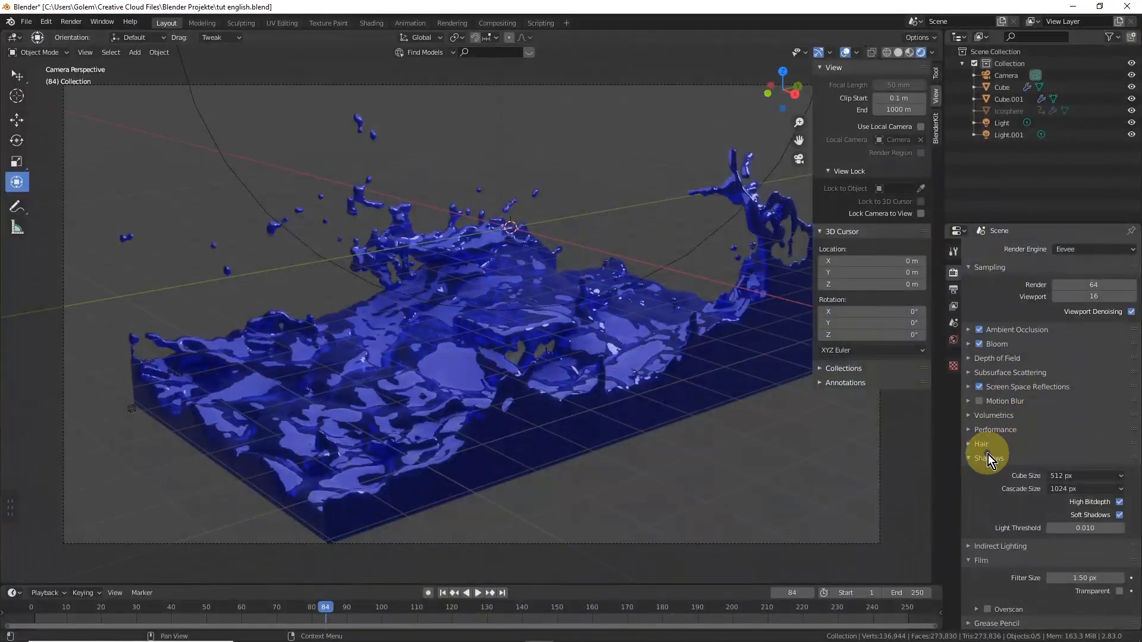
- Make the film background transparent, then render frame 84 and close the render result
double_click(969, 563)
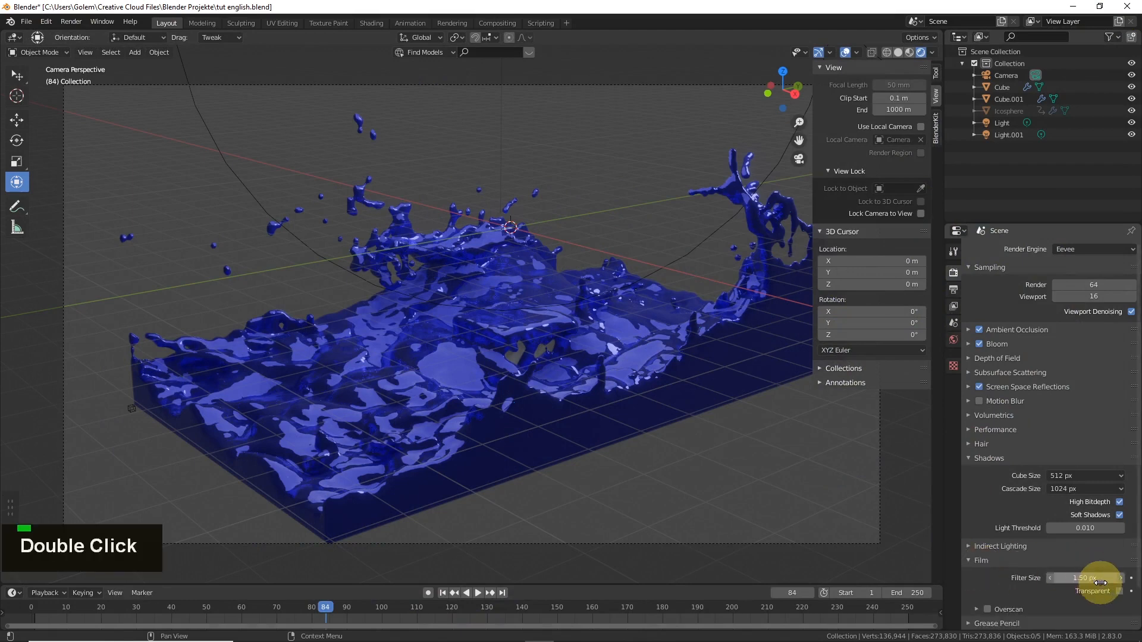
left_click(1120, 592)
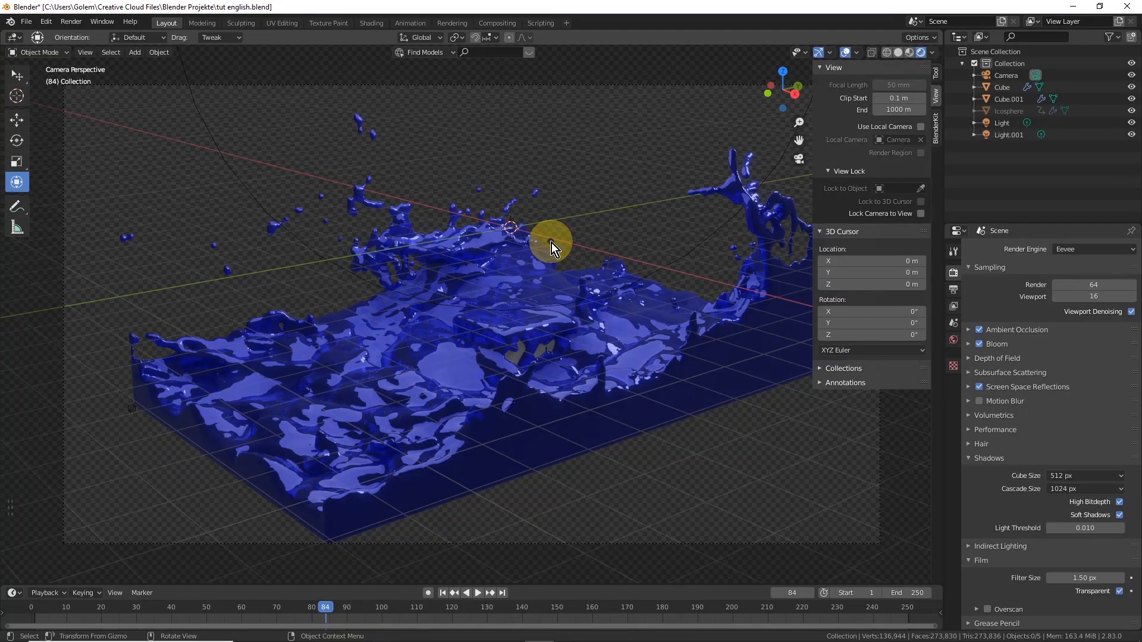
key("F12")
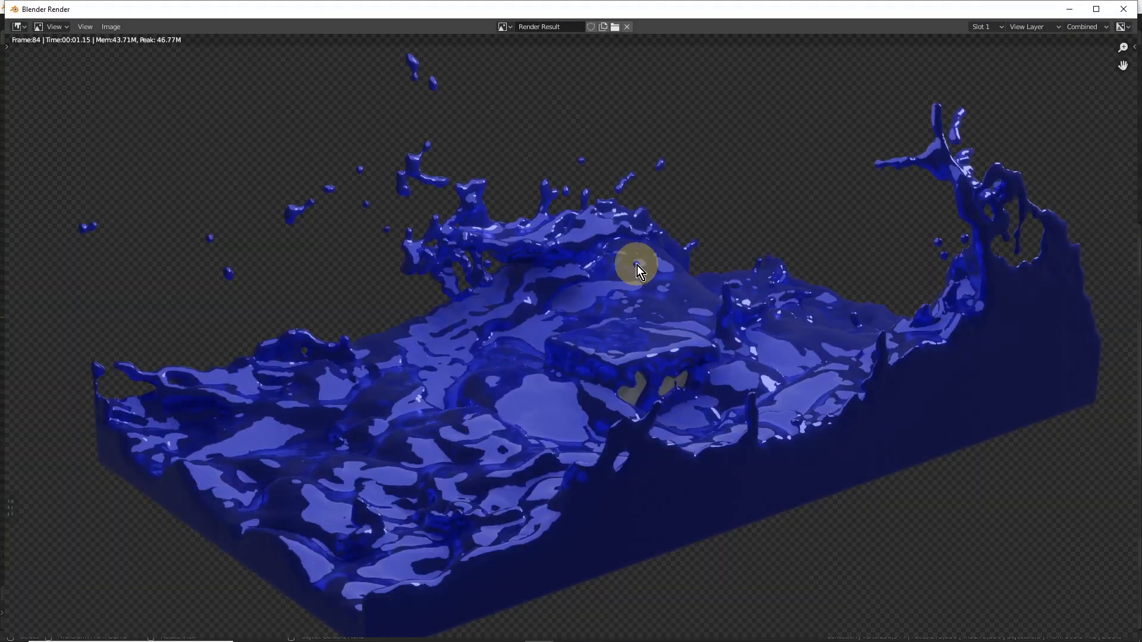
left_click(1124, 9)
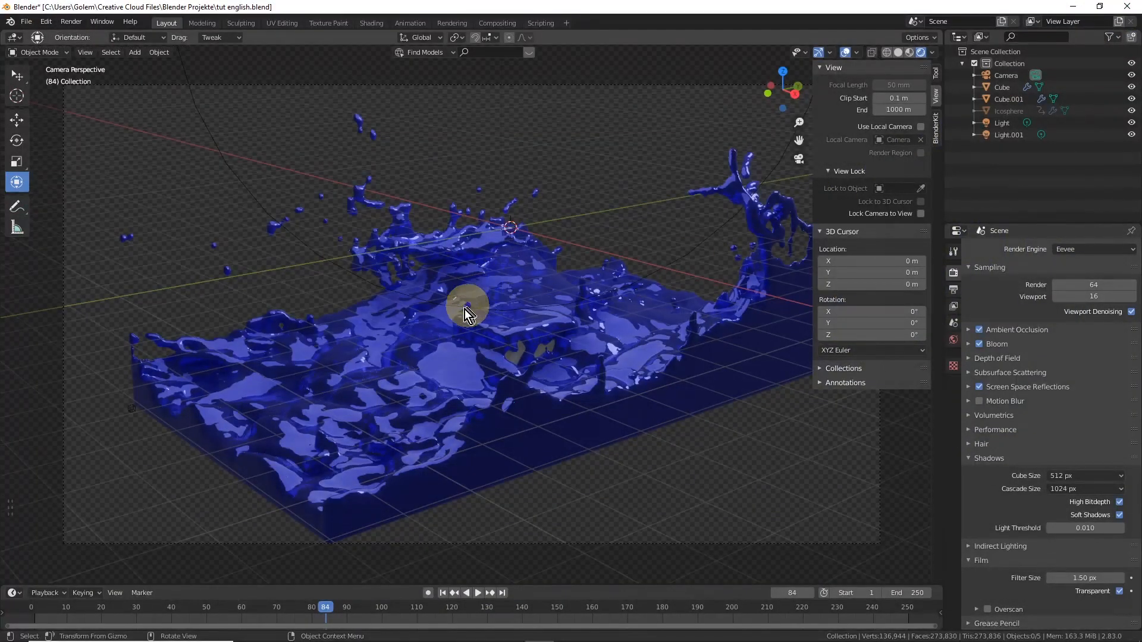
- Lock the camera to the view and reframe it as a close-up of the splashing droplets around the wave crest
left_click(922, 217)
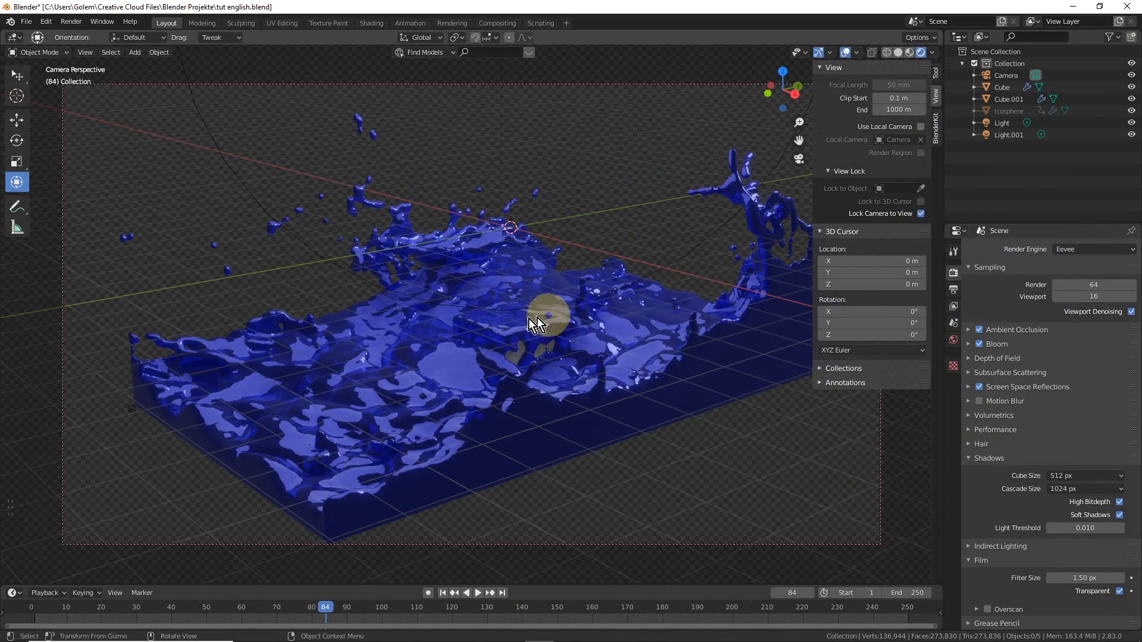
scroll(537, 325, "up", 5)
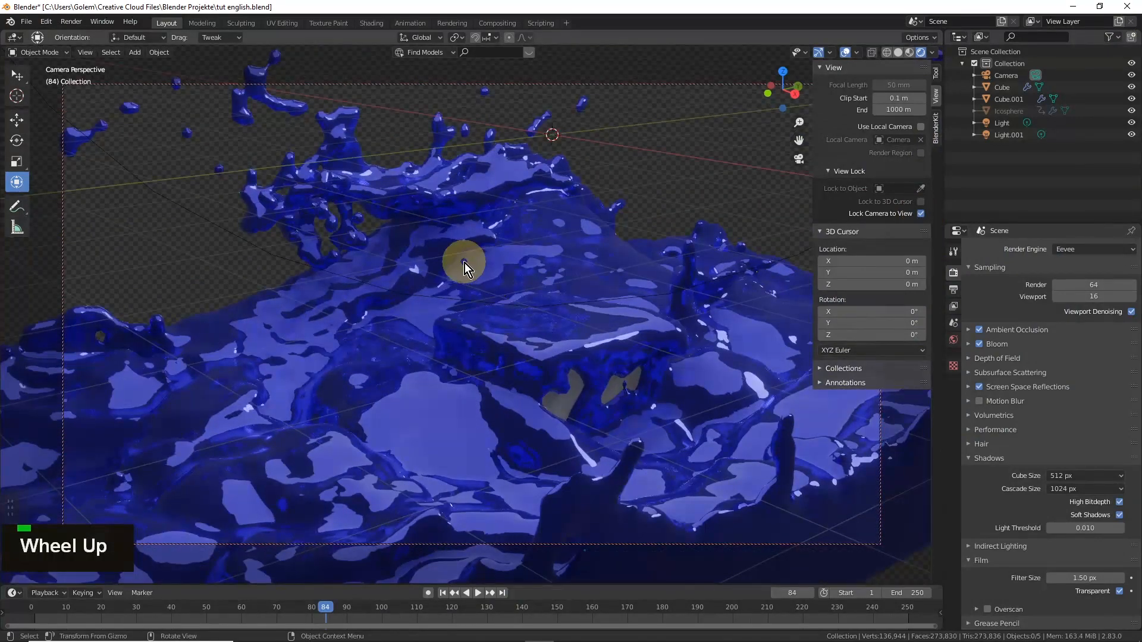
scroll(465, 263, "left", 5, "shift")
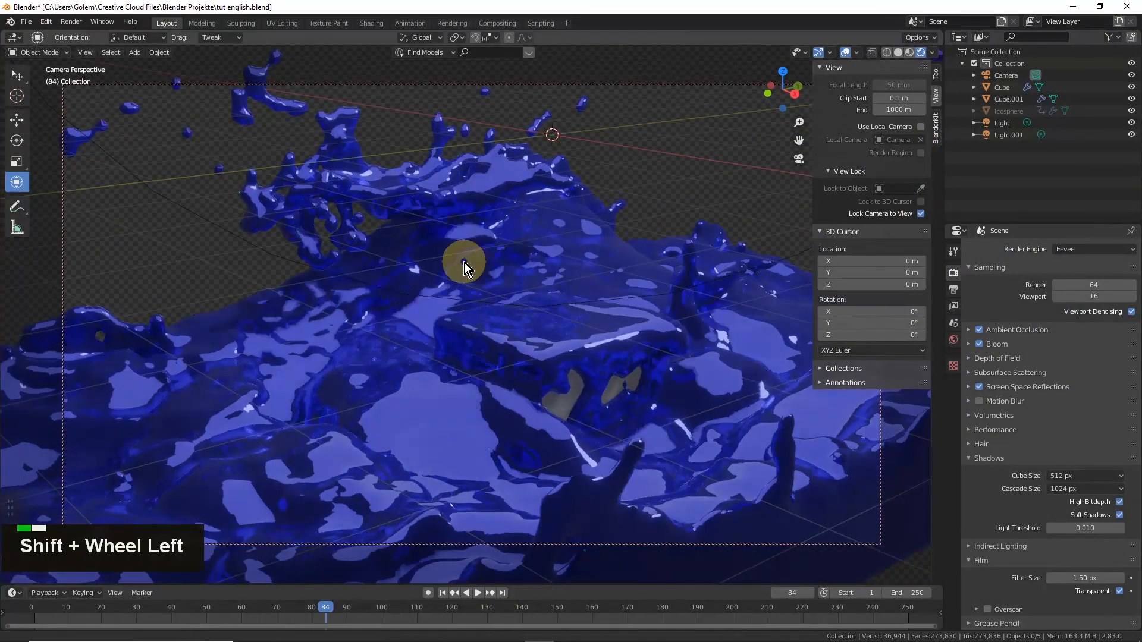
scroll(447, 357, "up", 2)
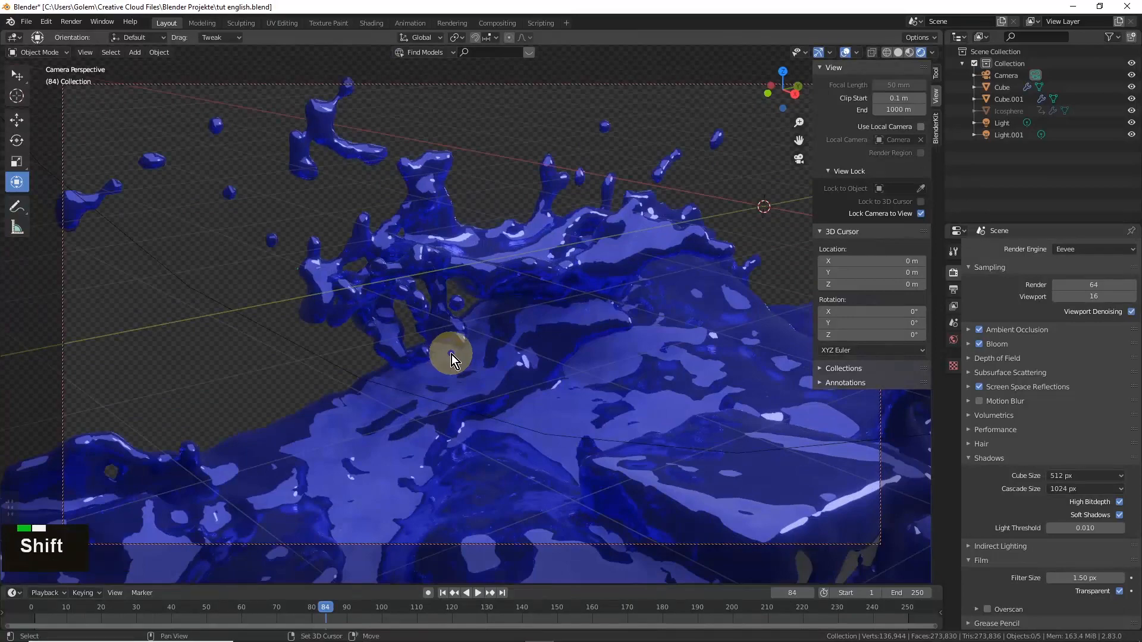
middle_click_drag(449, 355, 577, 511, "shift")
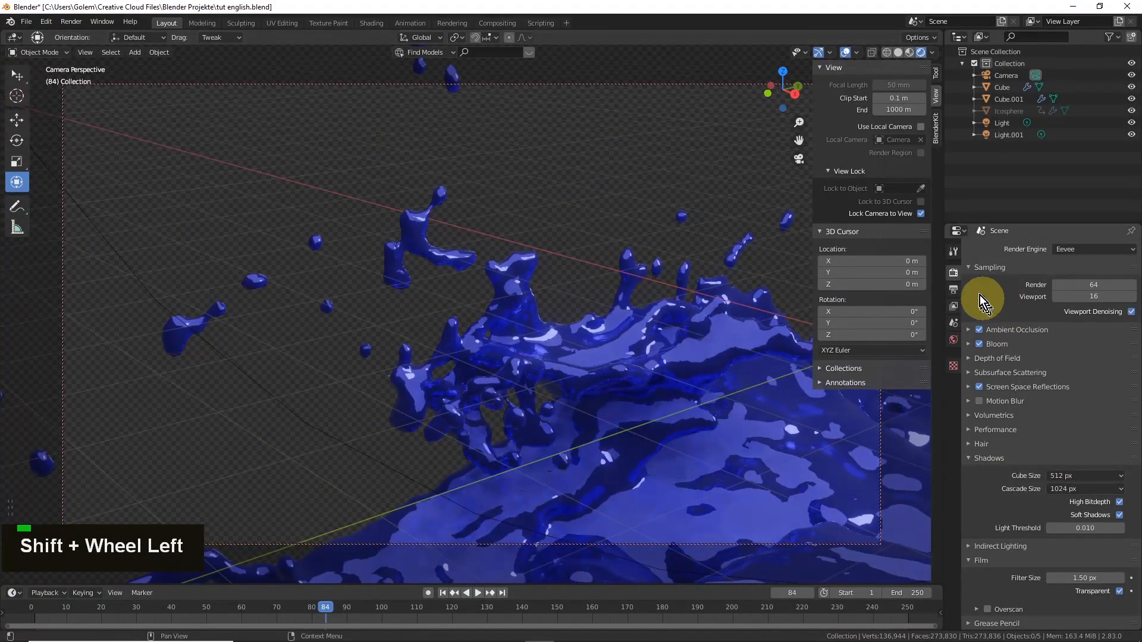
- Switch the render engine to Cycles and render the close-up of frame 84
left_click(1091, 249)
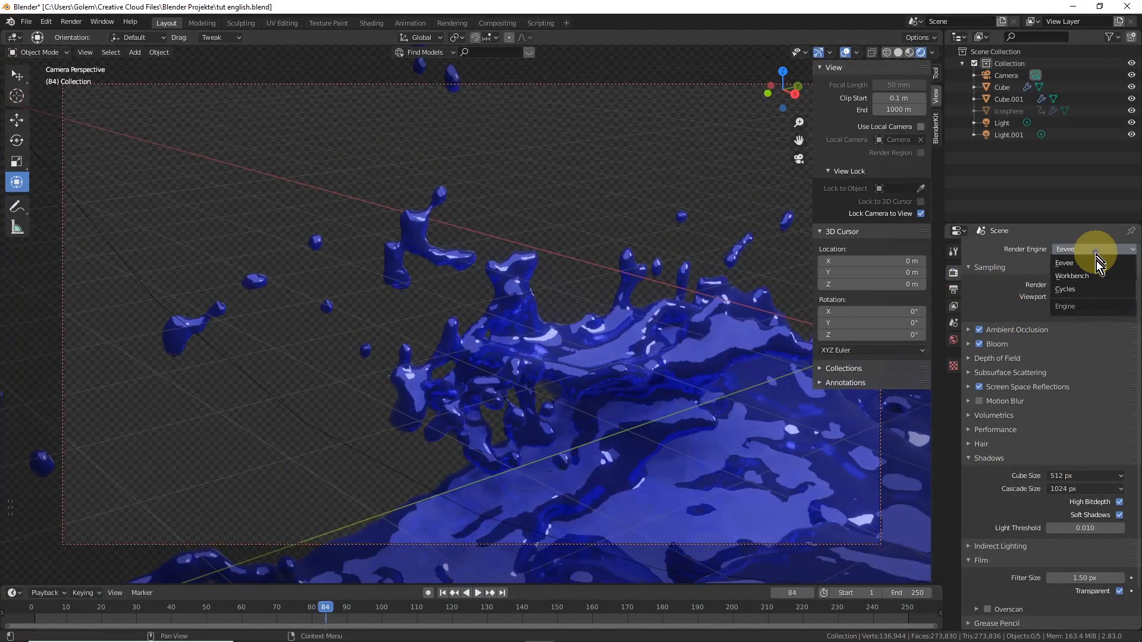
left_click(1090, 292)
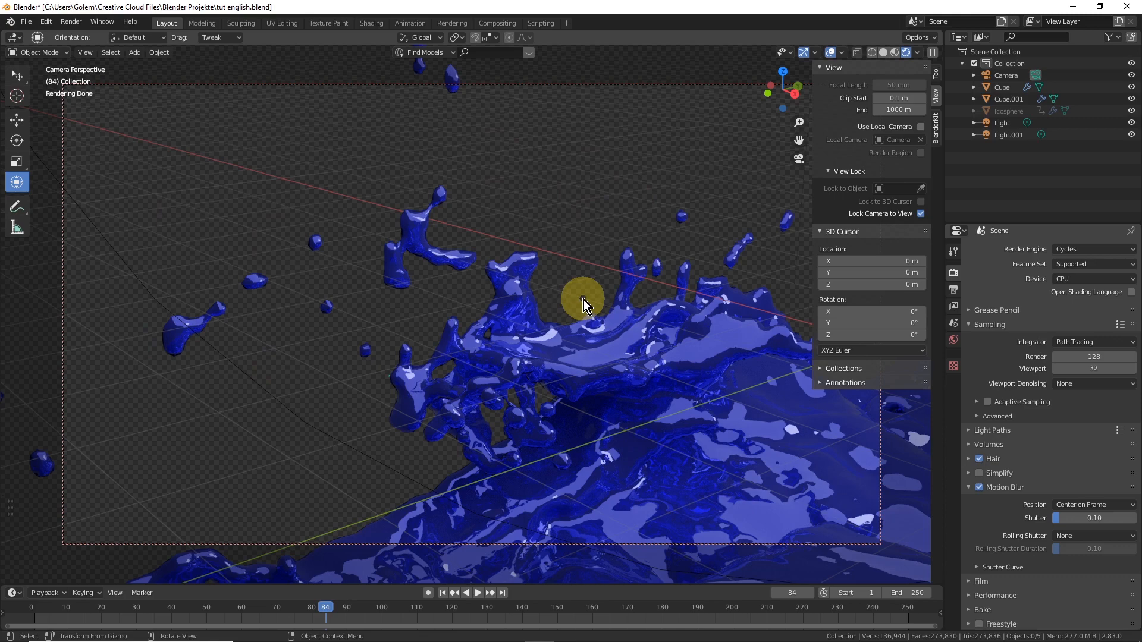
key("F12")
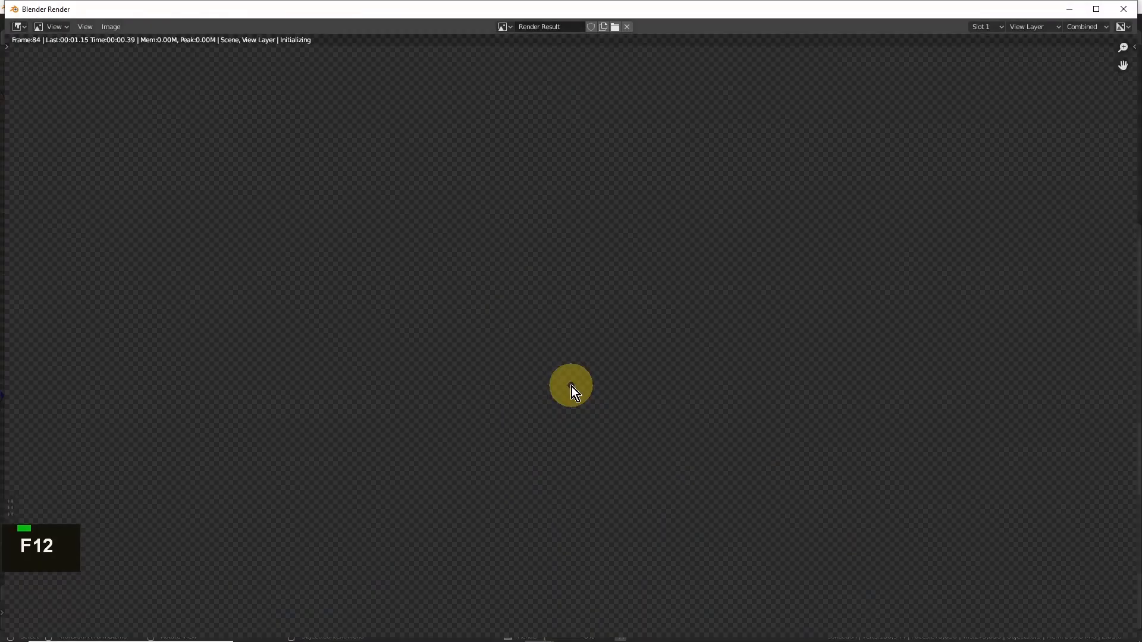